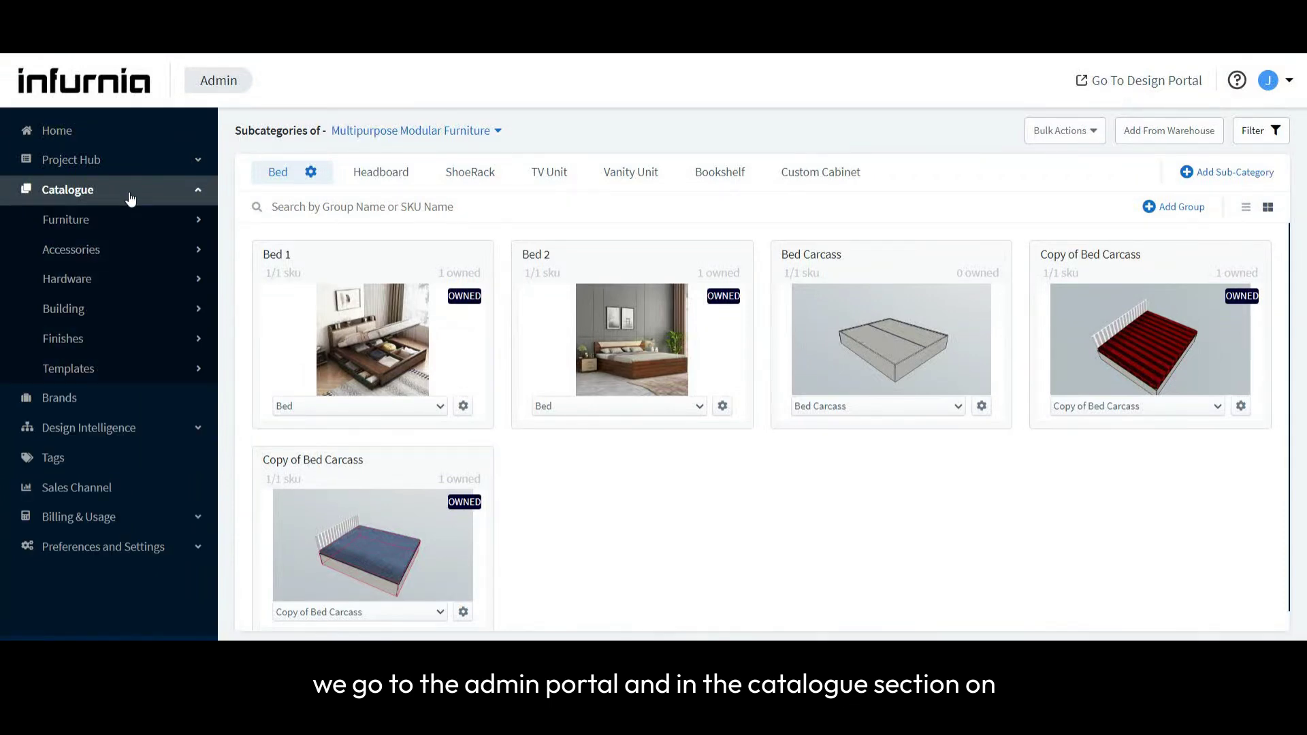
- Open the Bed subcategory of Multipurpose Modular Furniture in the furniture catalogue and look through its beds
click(117, 220)
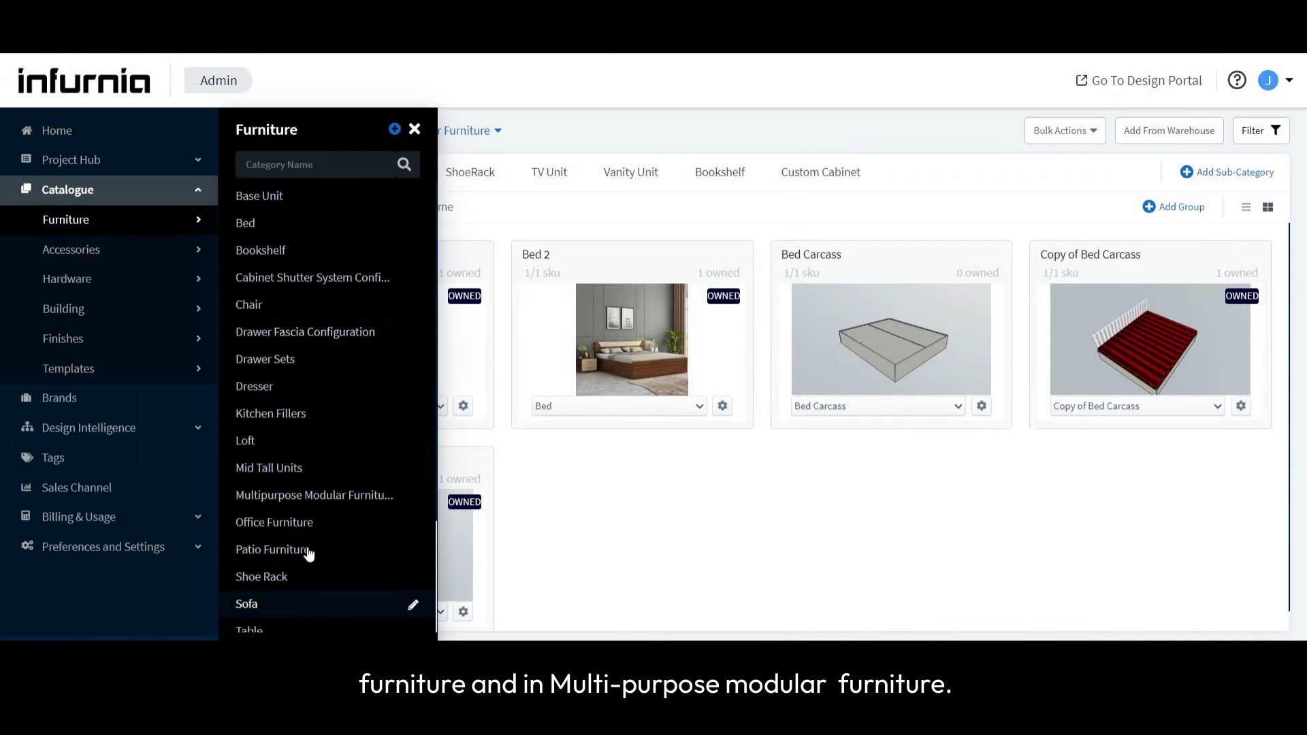
click(294, 497)
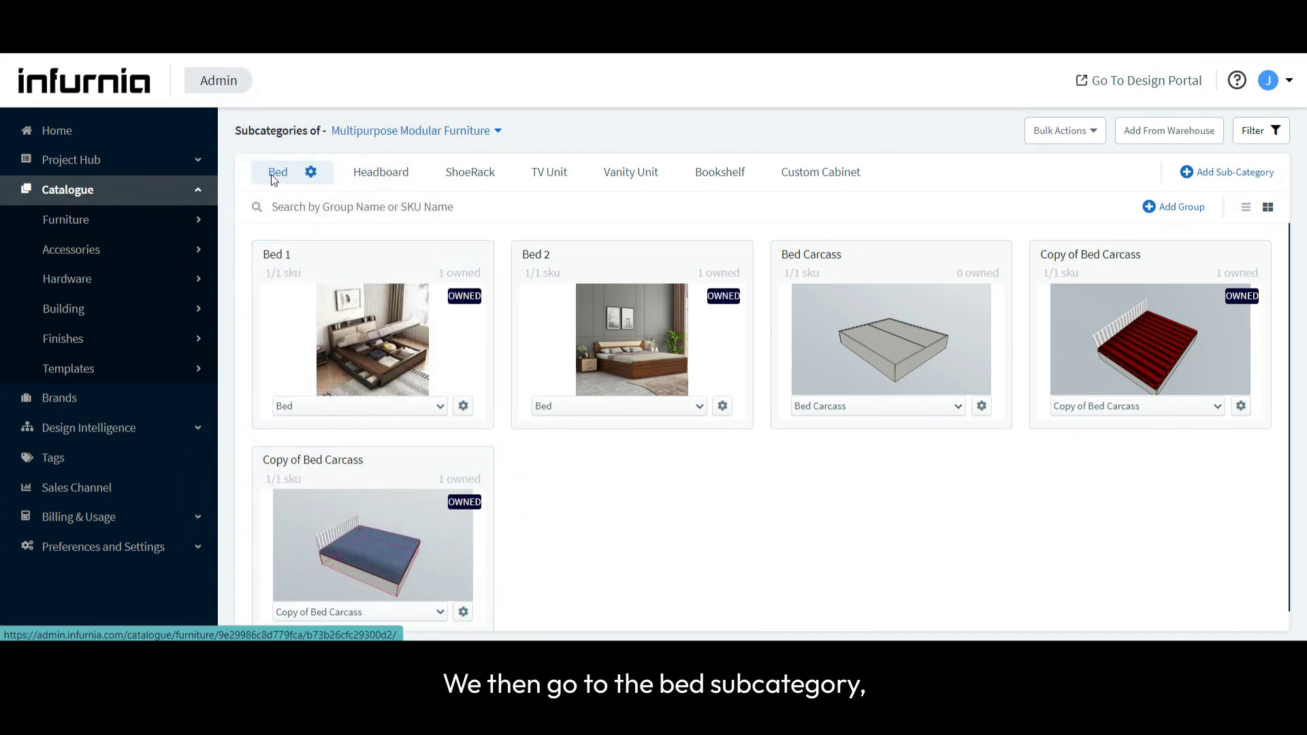
scroll(373, 339, down, 1)
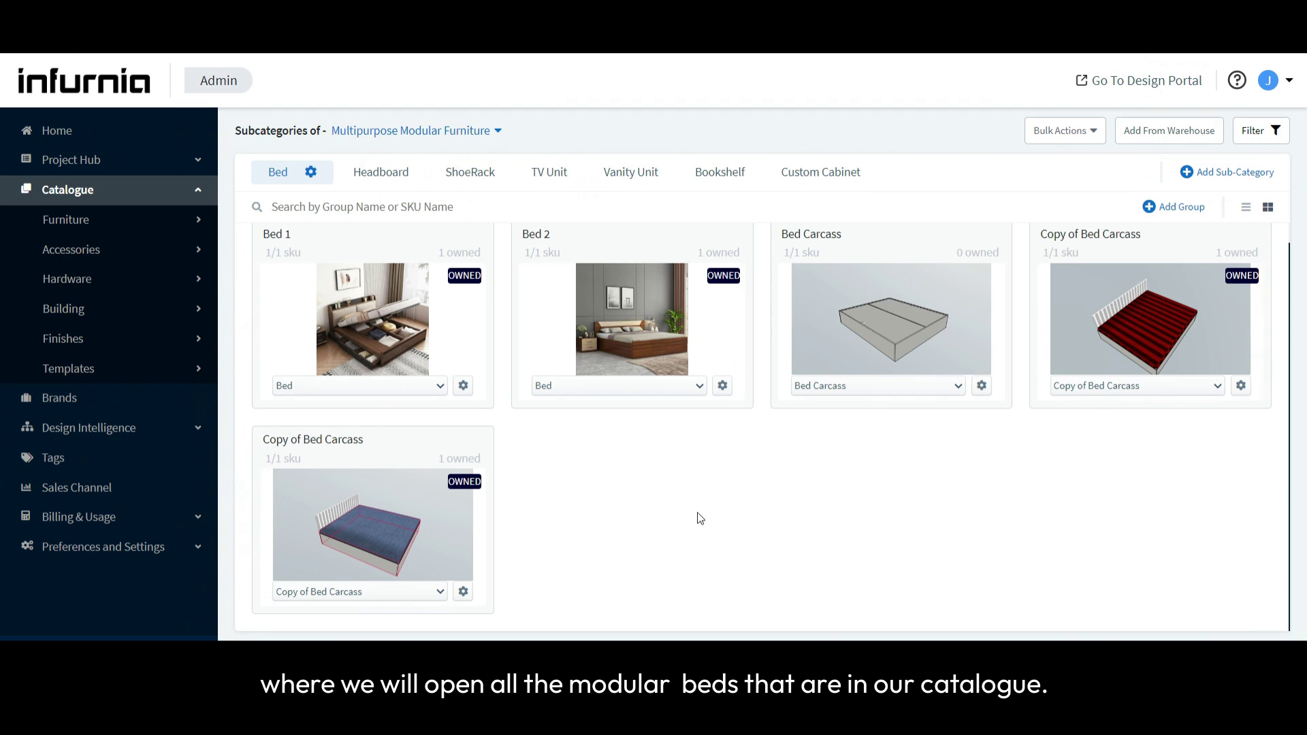
scroll(697, 519, up, 1)
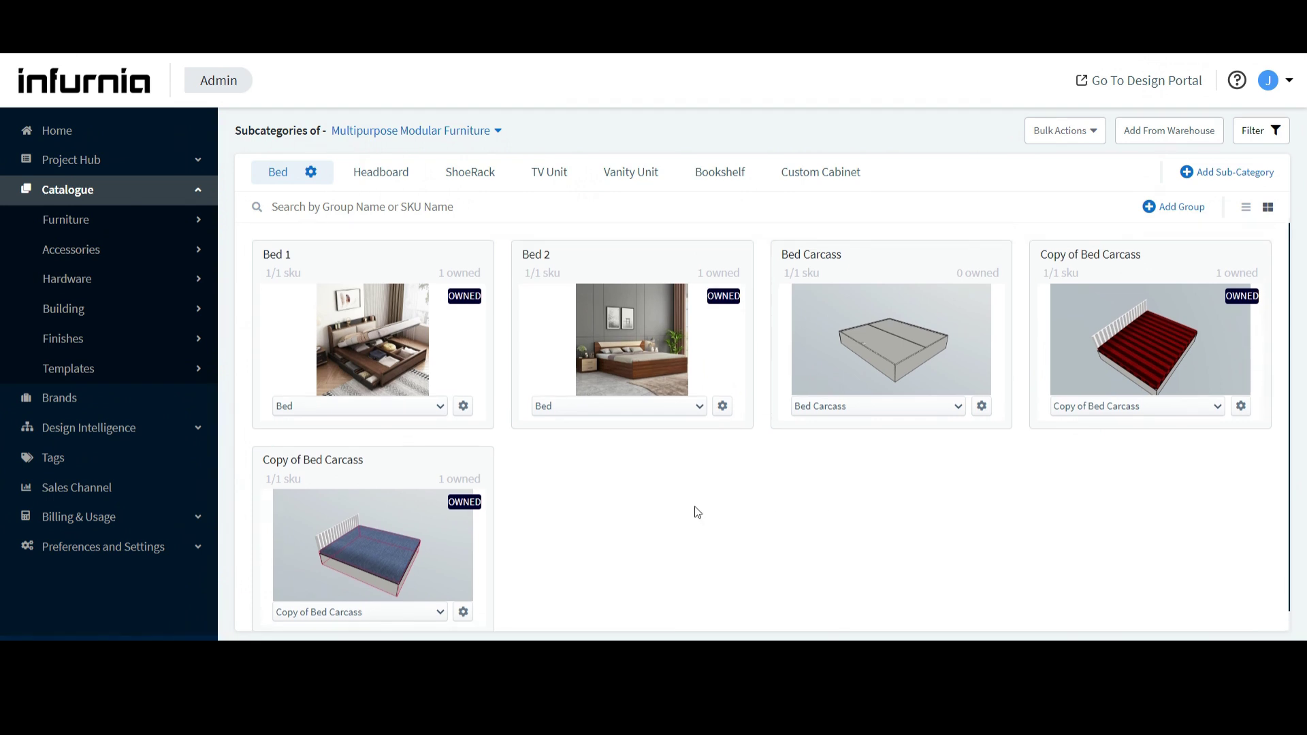
scroll(404, 275, down, 1)
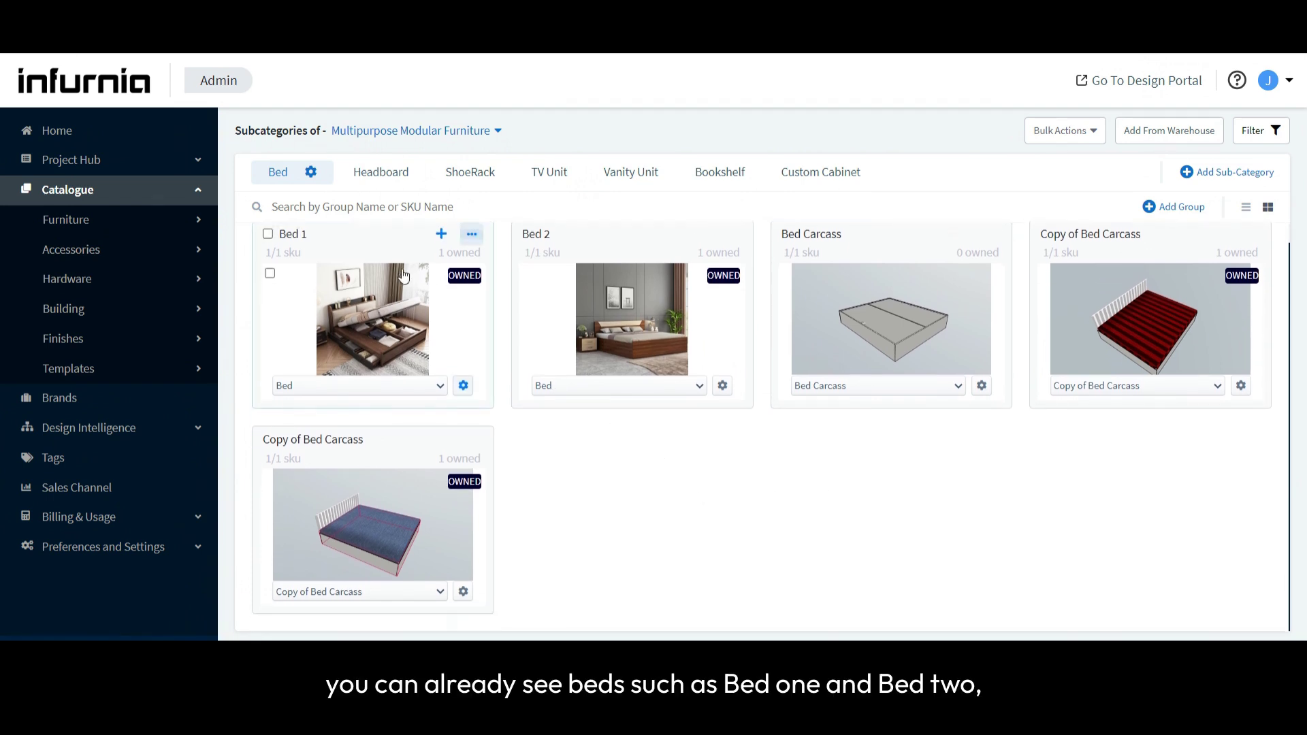
scroll(404, 275, up, 1)
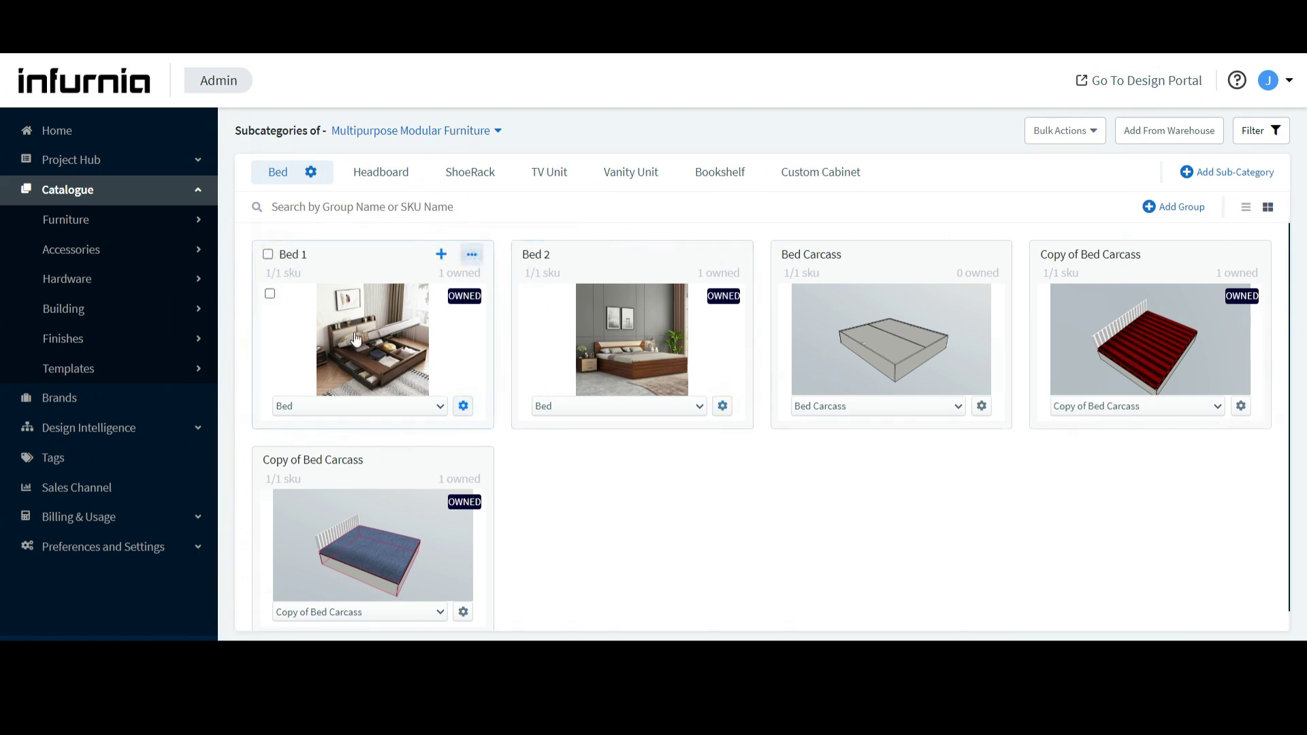
- Browse the ready-made Bed 5, Bed 3, Bed 2 and Bed 4 groups available from the warehouse without adding any
click(1146, 135)
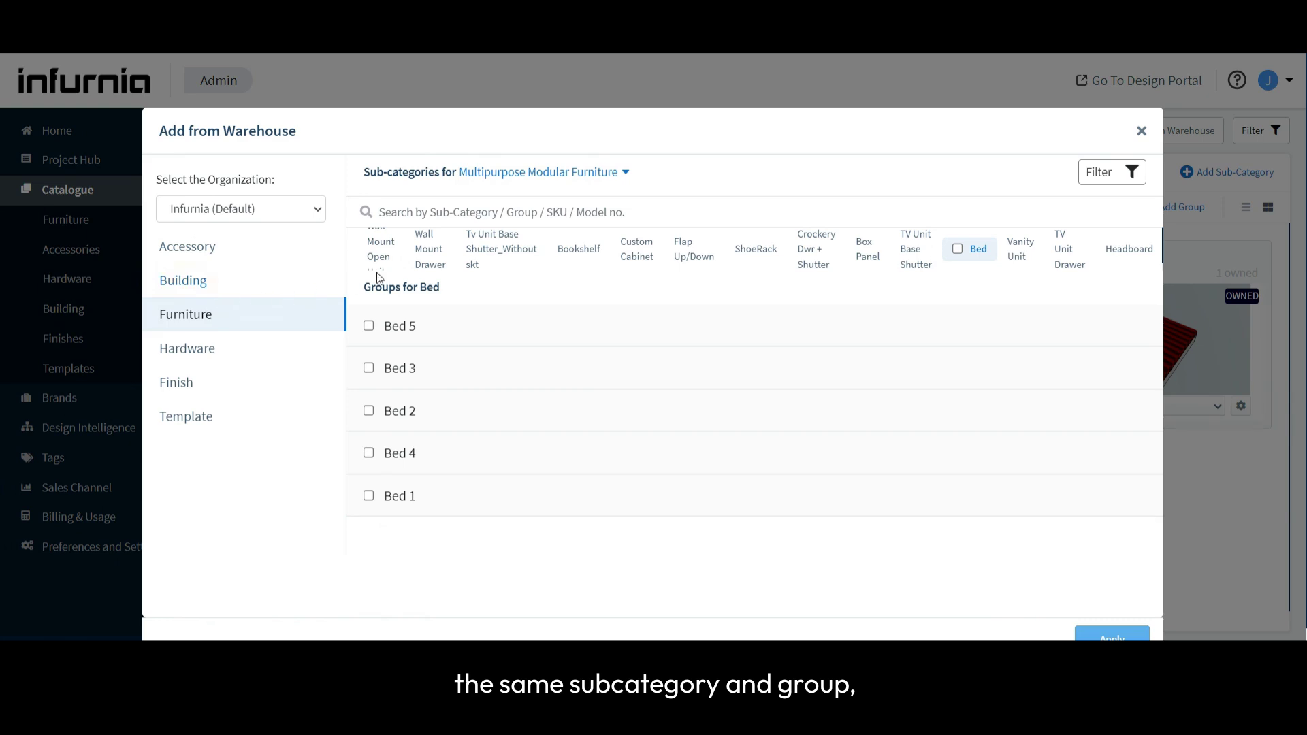
click(402, 327)
click(409, 463)
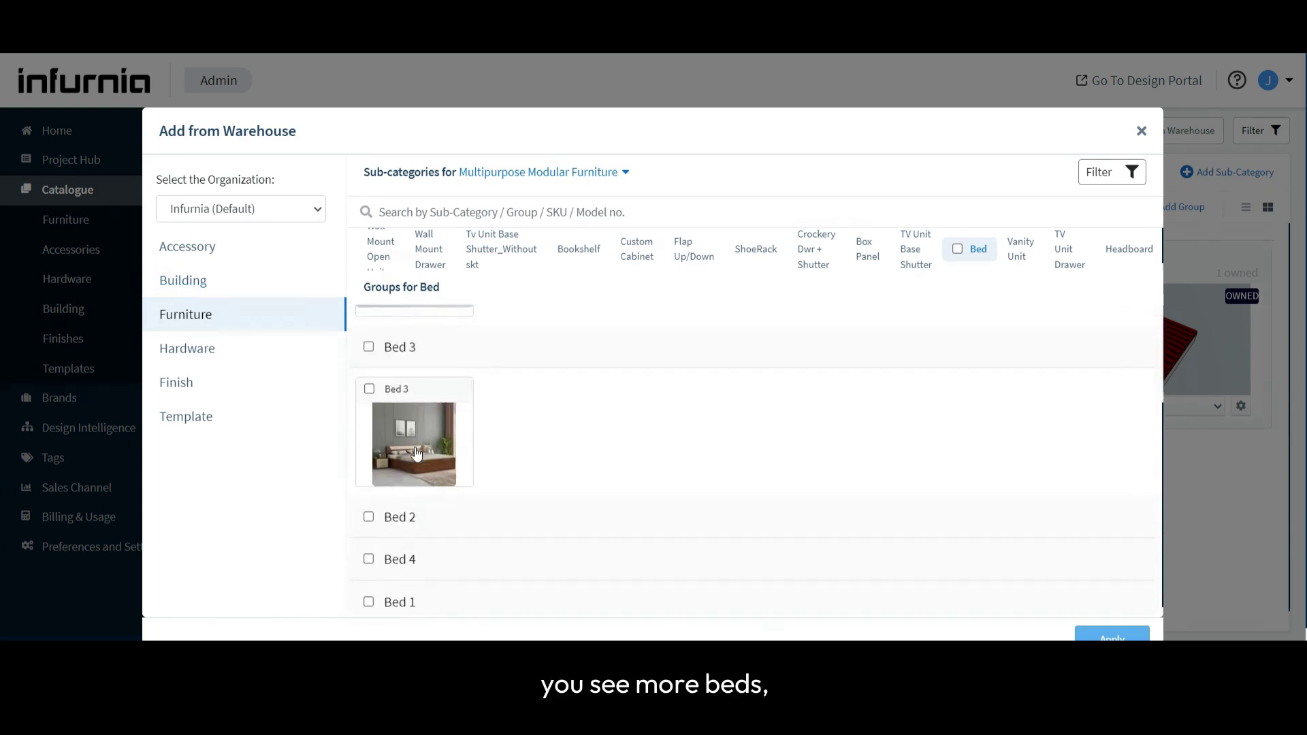
click(416, 518)
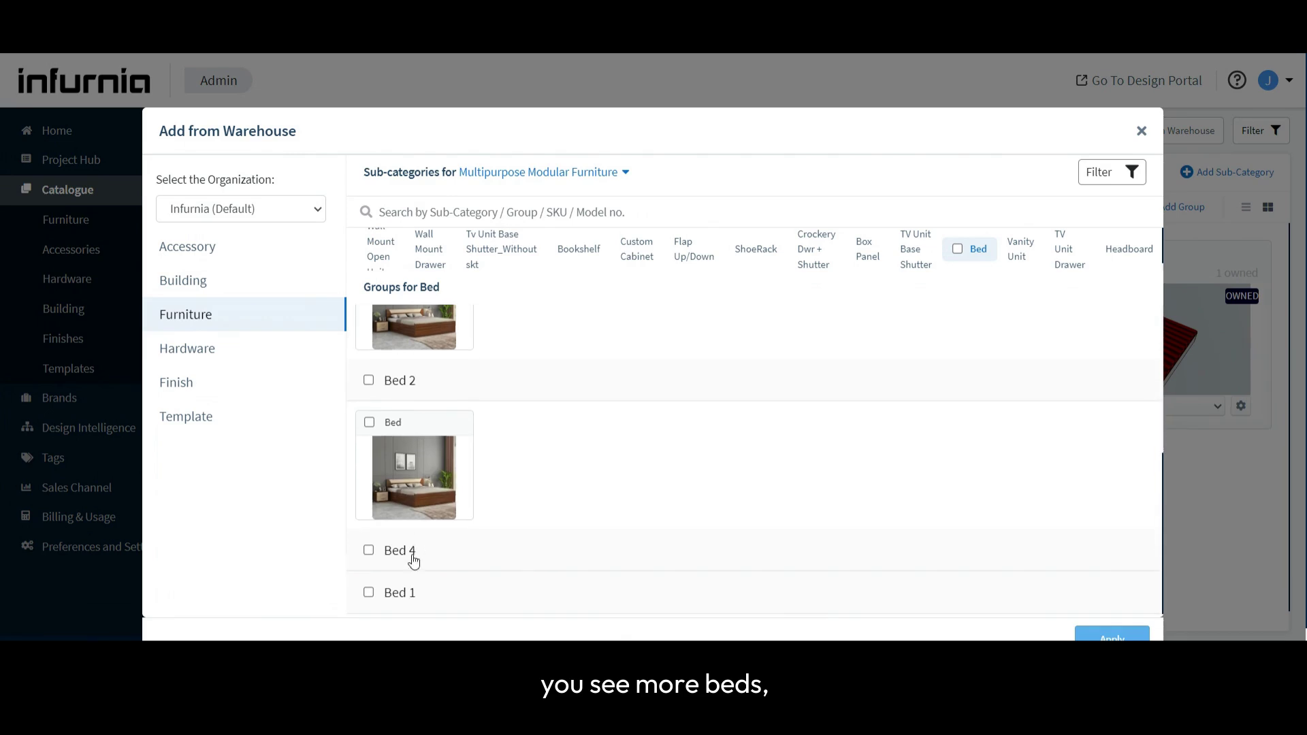
click(409, 552)
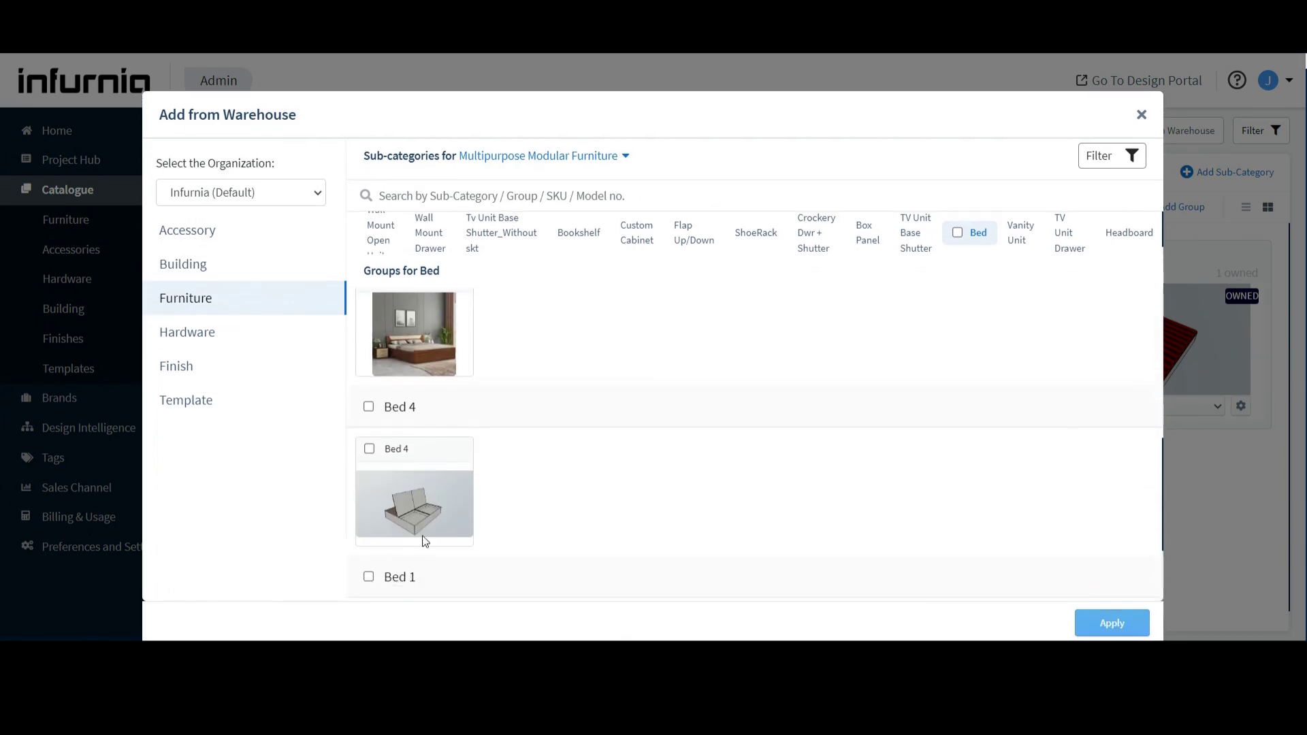
scroll(423, 541, down, 2)
scroll(438, 504, up, 1)
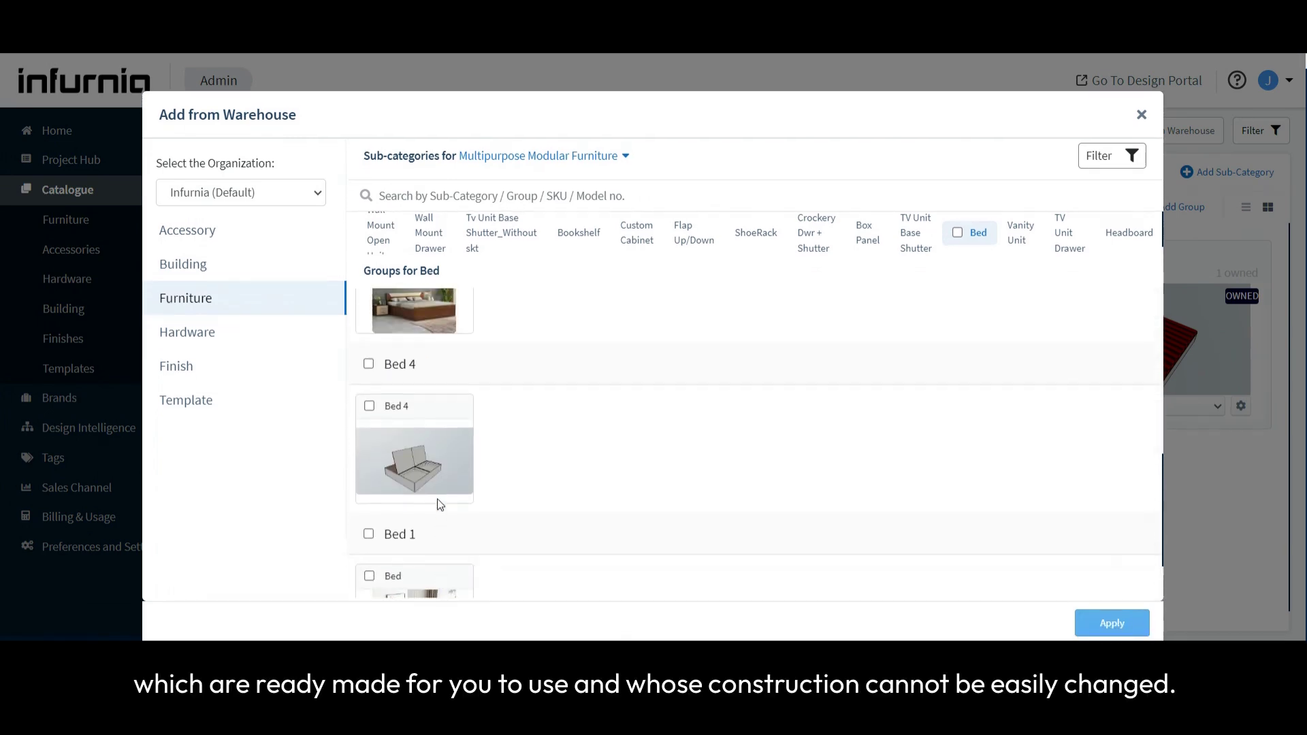
scroll(456, 468, up, 5)
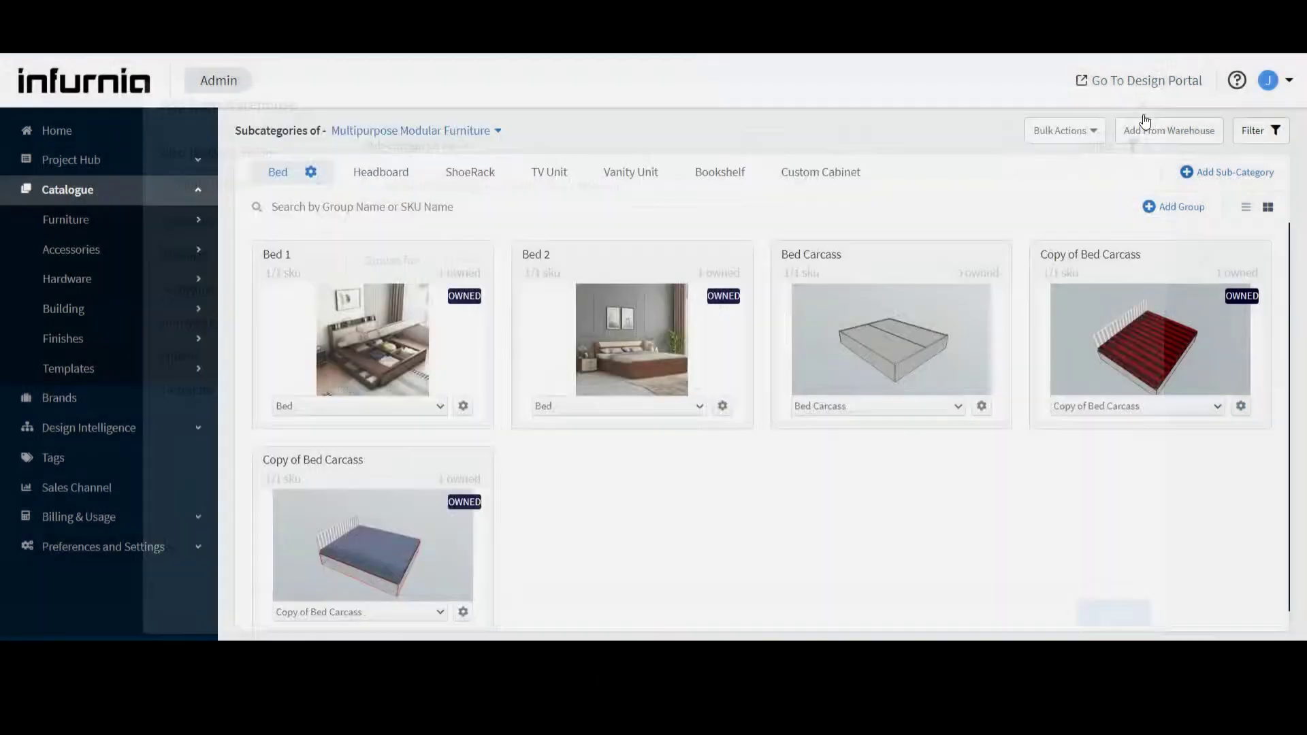
click(1142, 114)
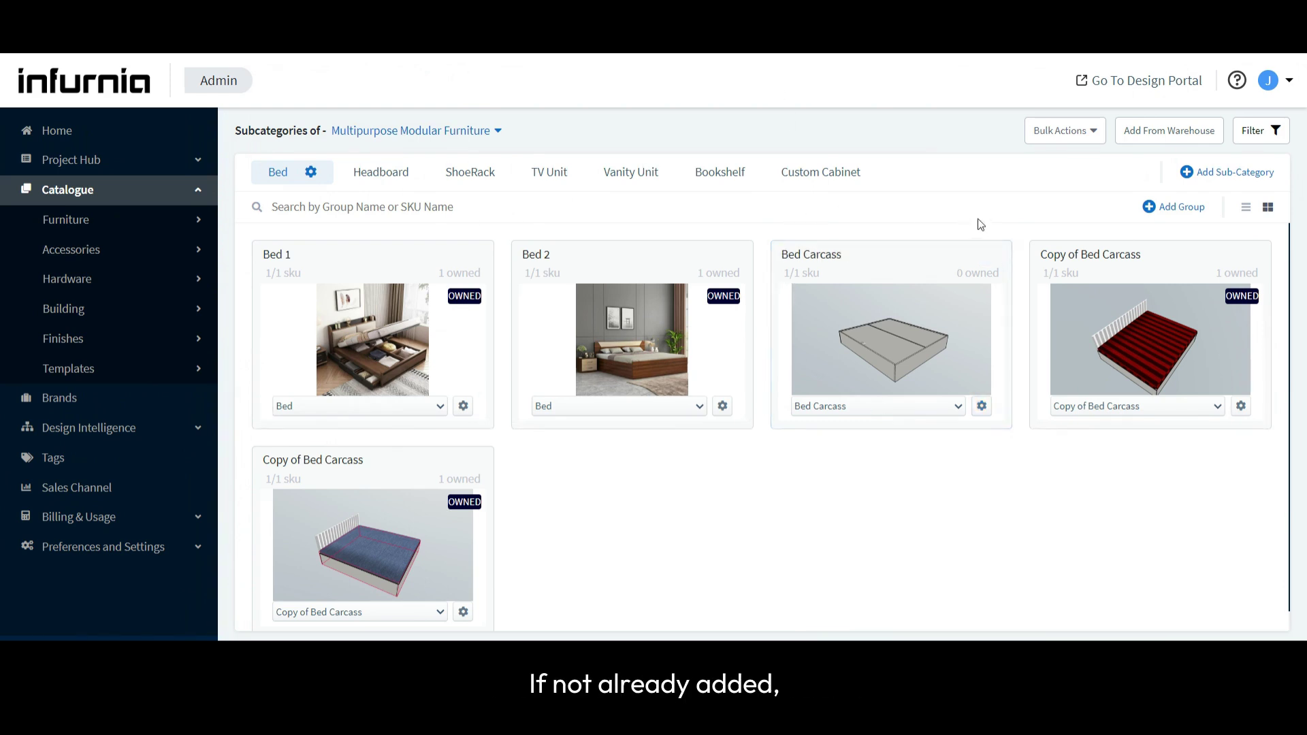
- Switch to the kitchen design in the design portal and place a Bed Carcass from Multipurpose Modular Furniture by the side wall
mouse_move(893, 302)
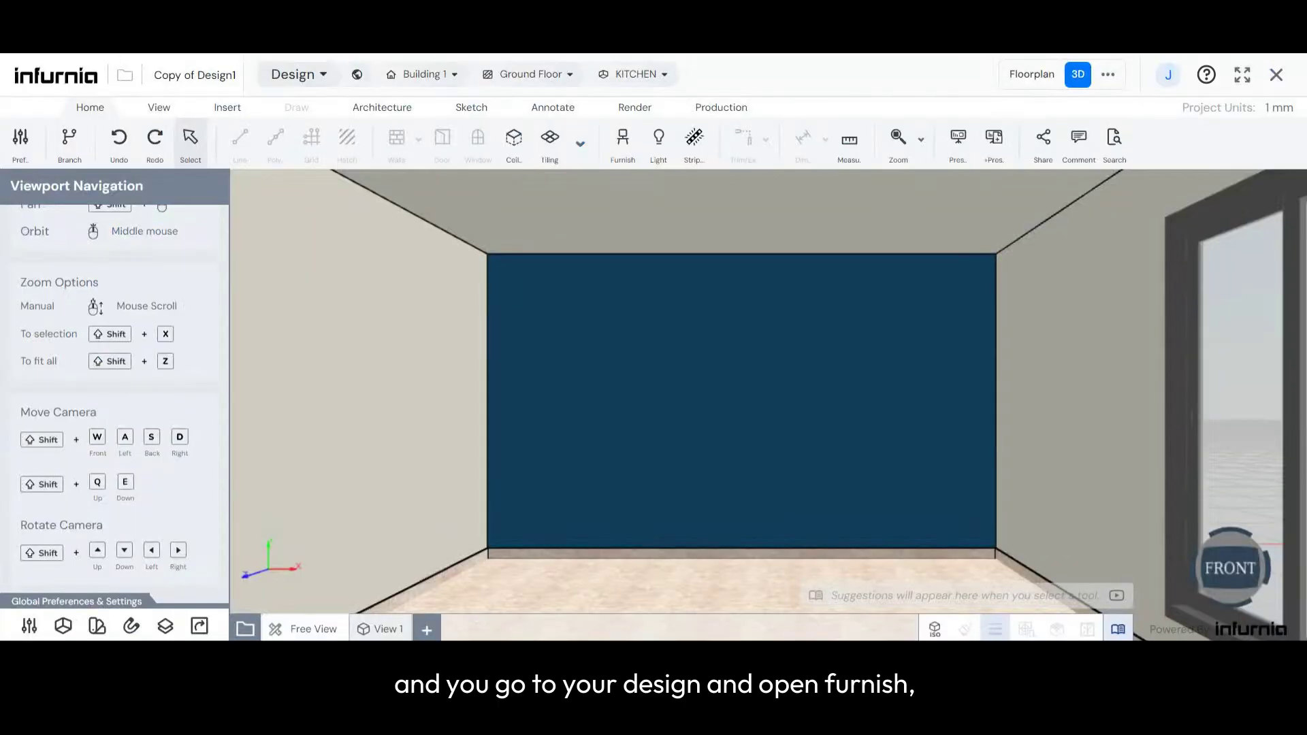
click(622, 140)
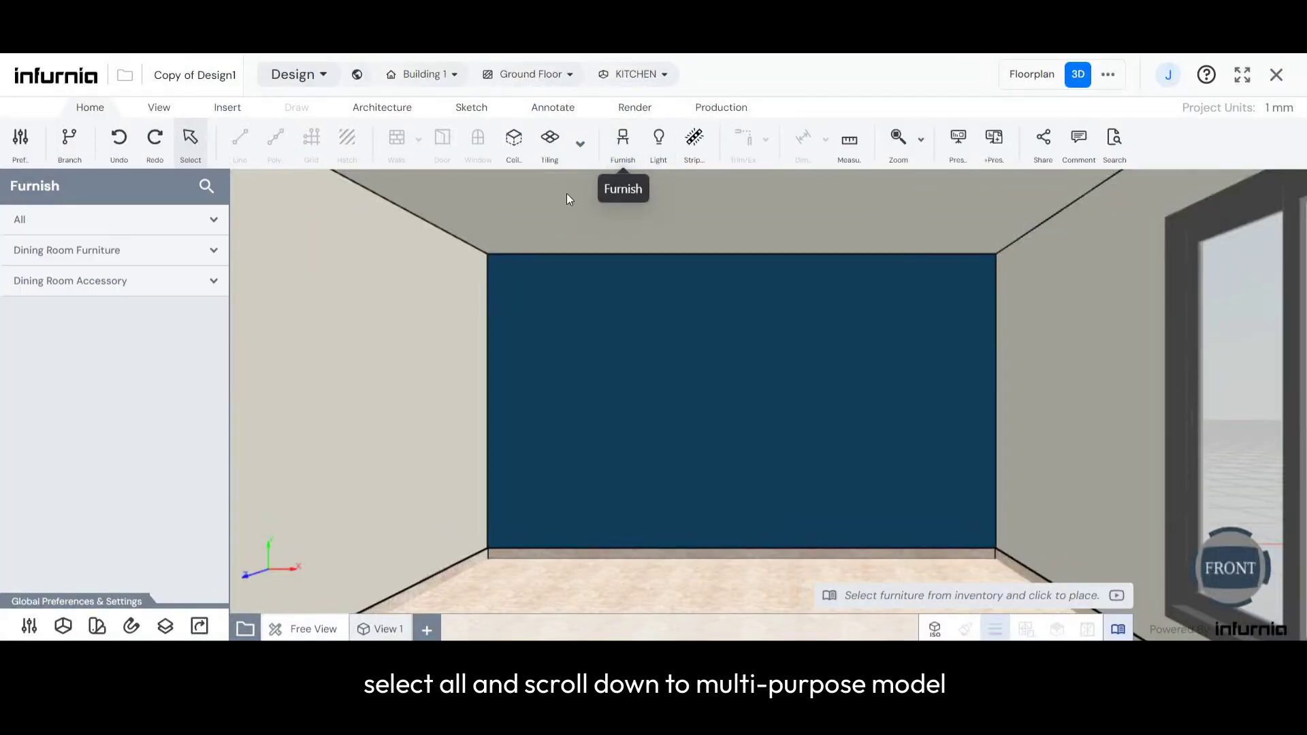
click(102, 219)
scroll(91, 364, down, 7)
scroll(79, 419, down, 2)
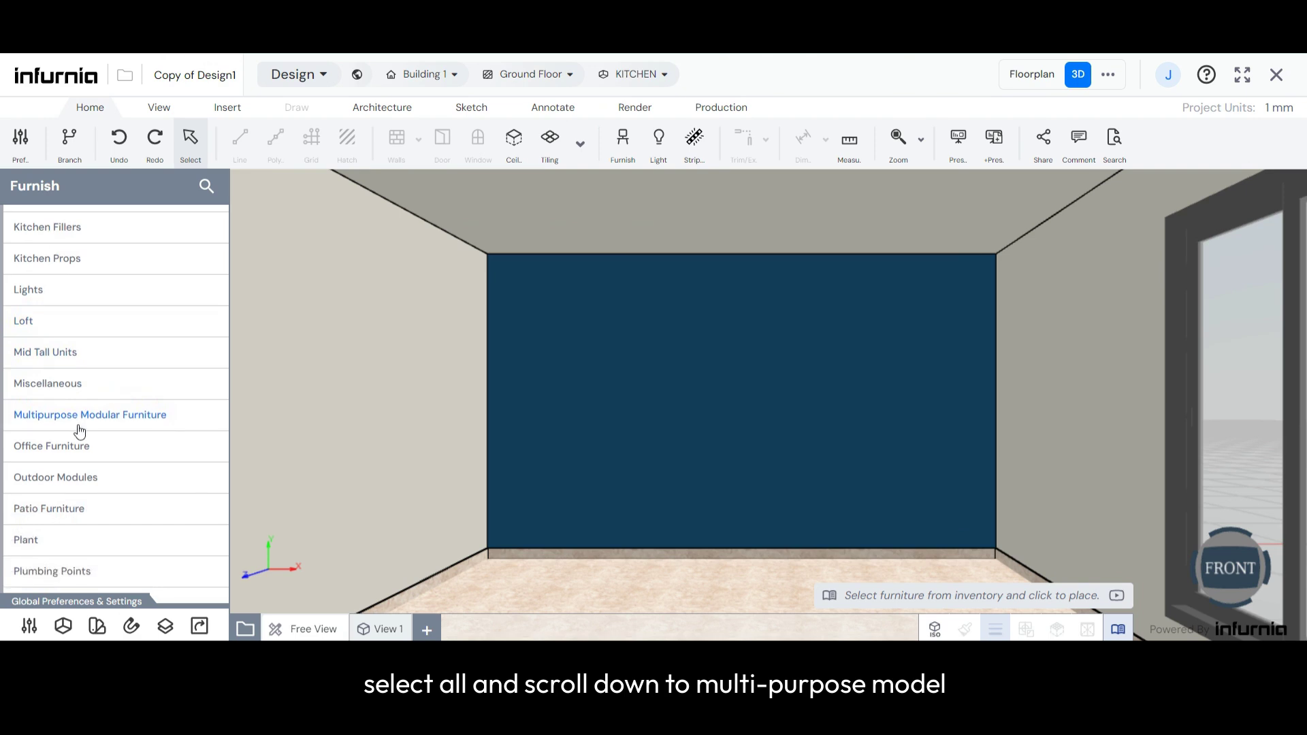
click(78, 417)
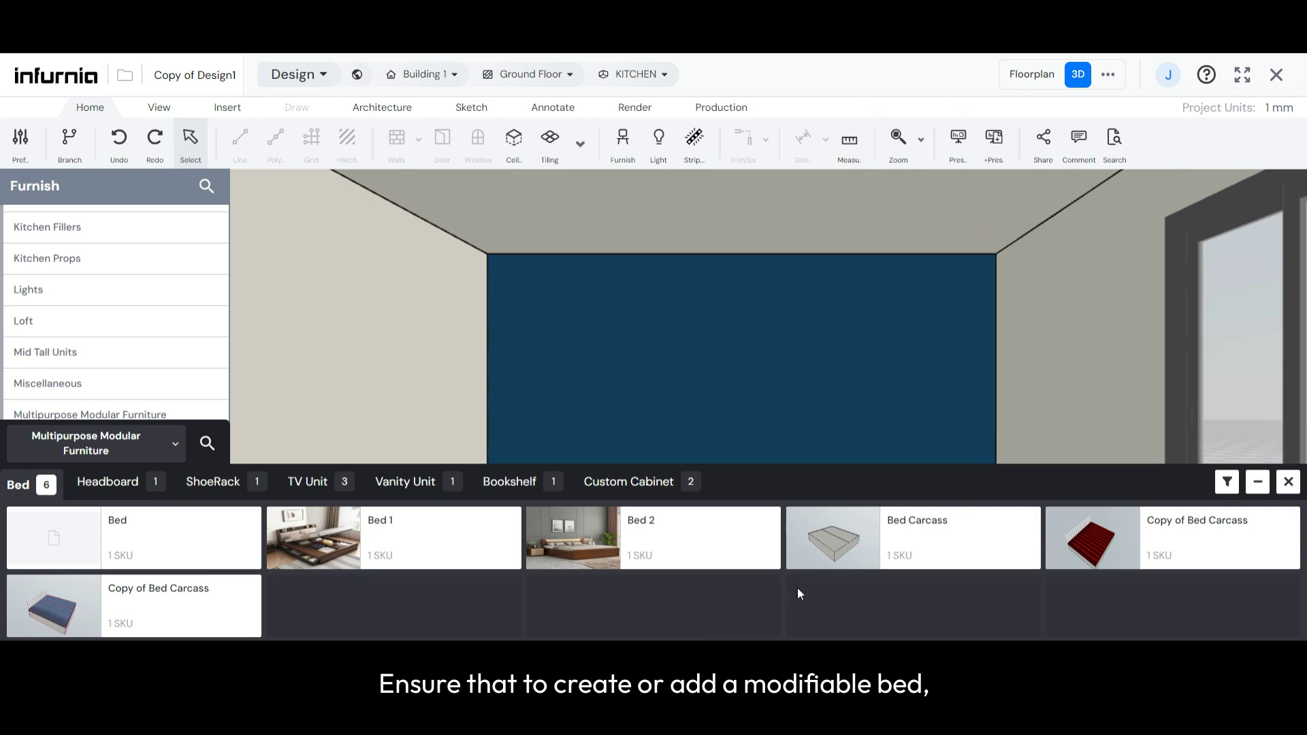
click(841, 537)
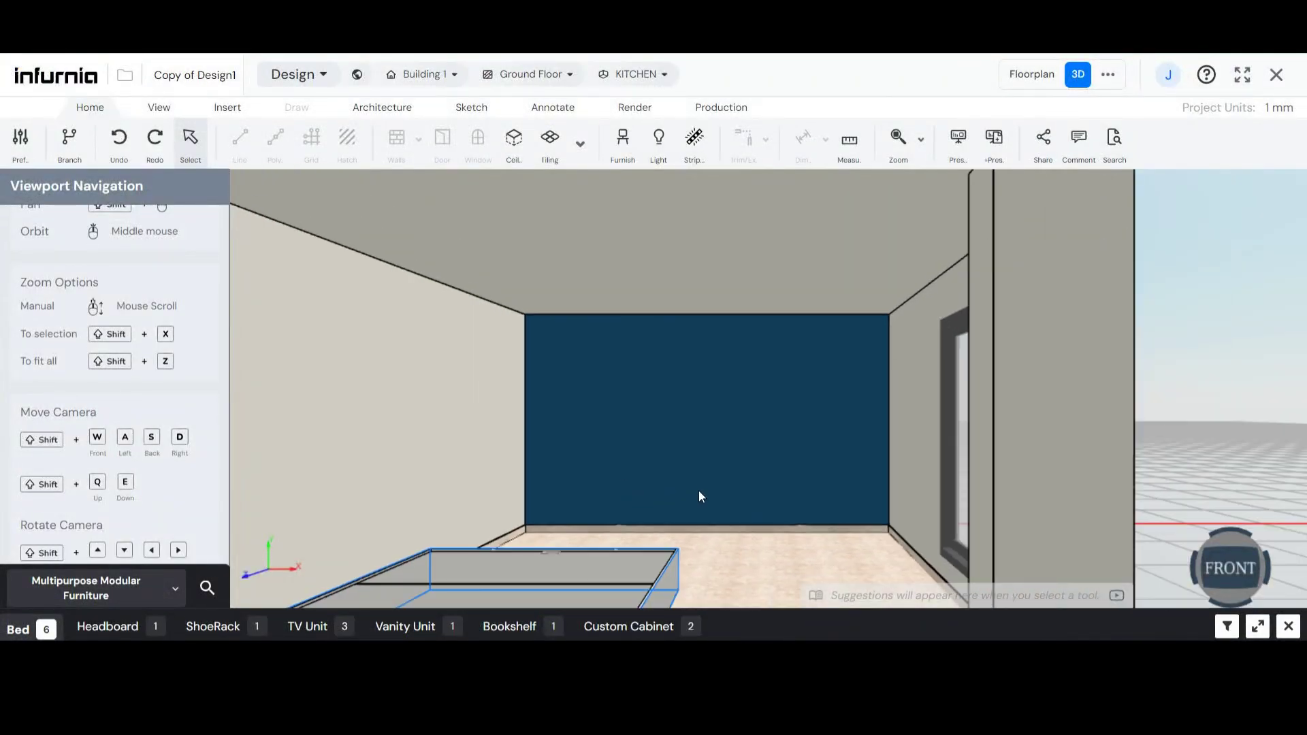
click(508, 557)
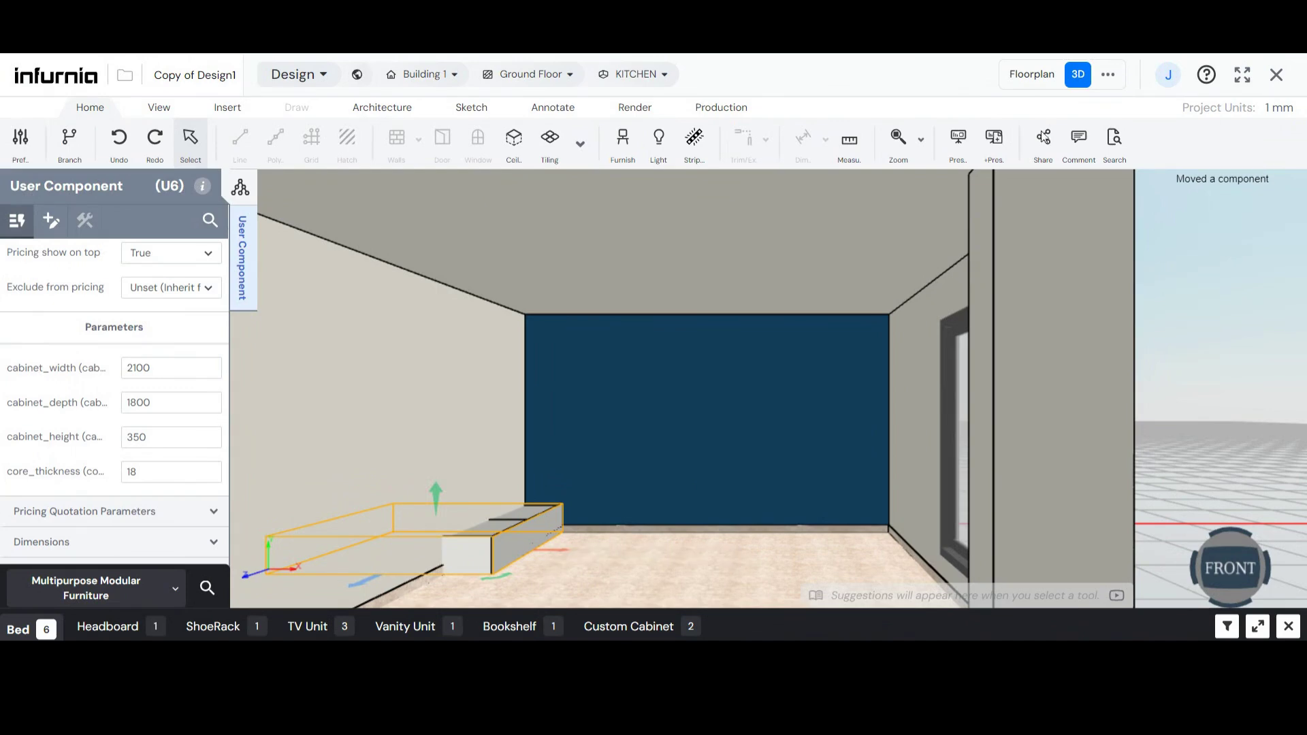
- Move the bed carcass in the floorplan so it sits fully inside the kitchen, and return to the 3D view
click(1032, 74)
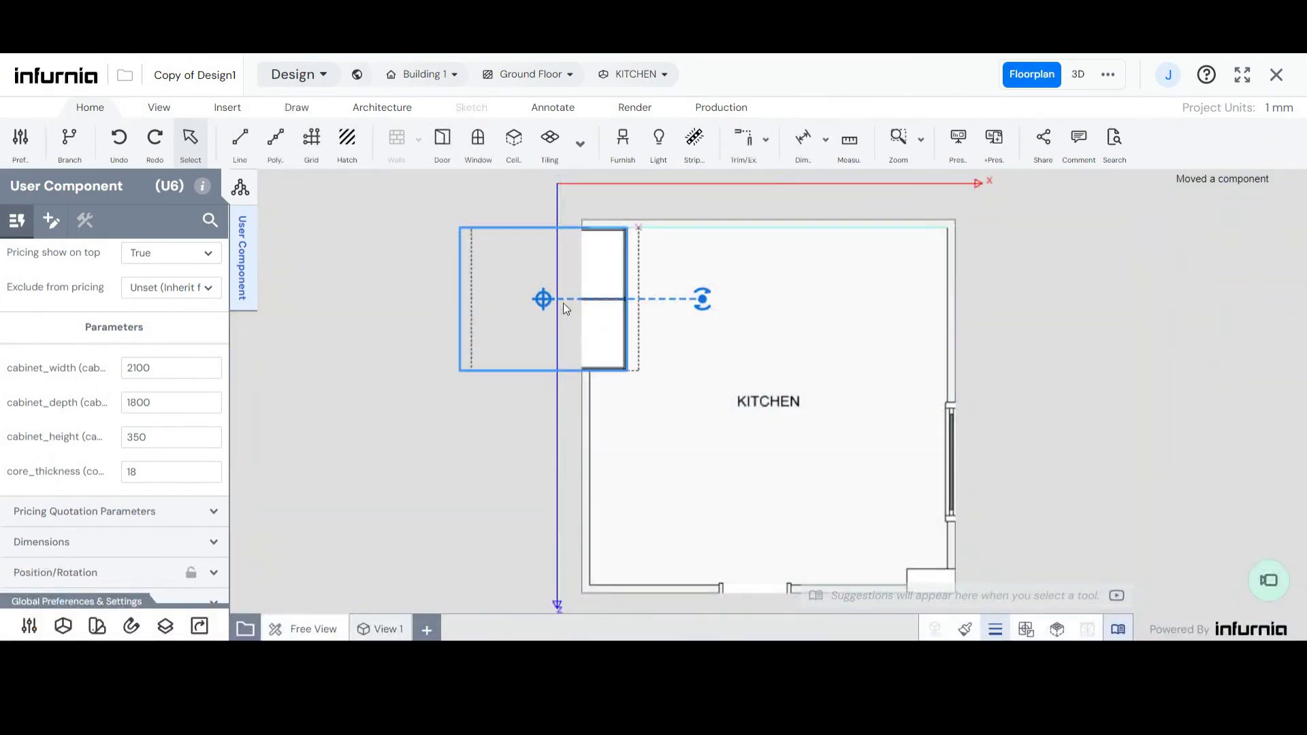
drag(562, 304, 730, 330)
click(1078, 74)
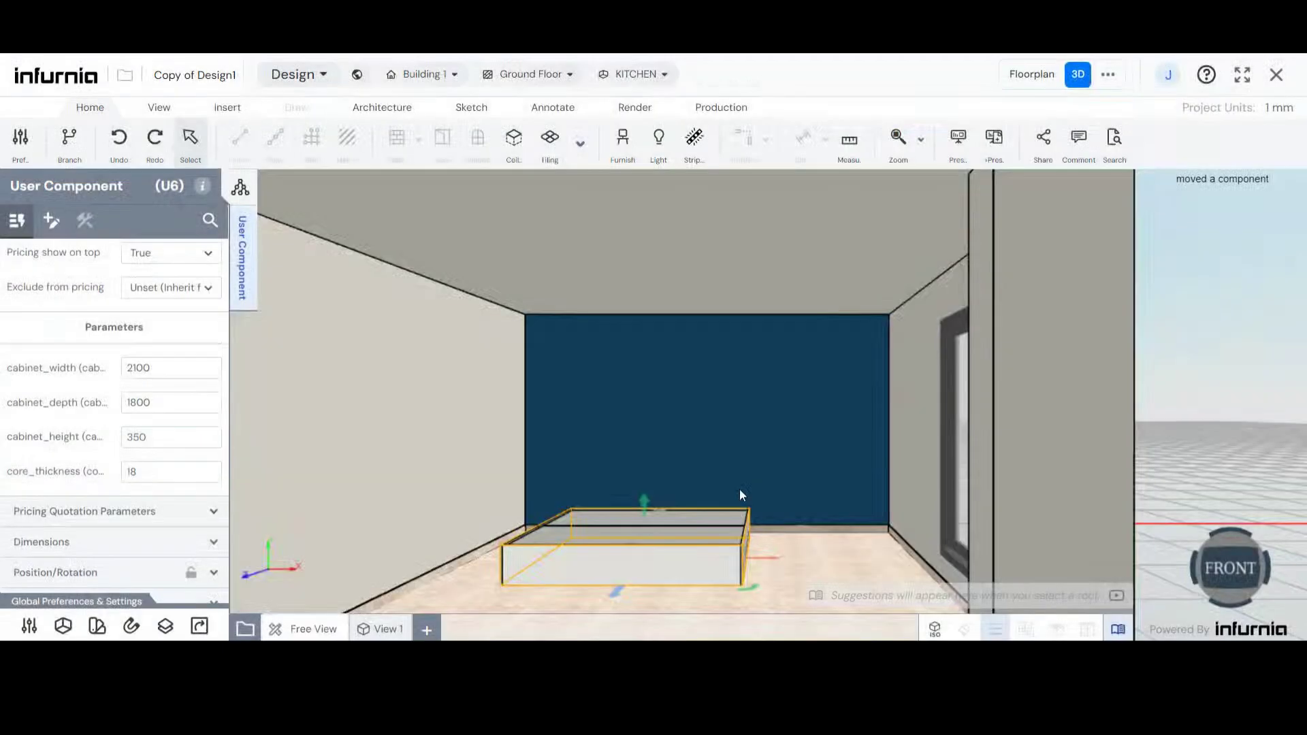
- Examine the bed carcass's internal storage by opening both lift-up shutters, and close them again
middle_drag(740, 490, 600, 584)
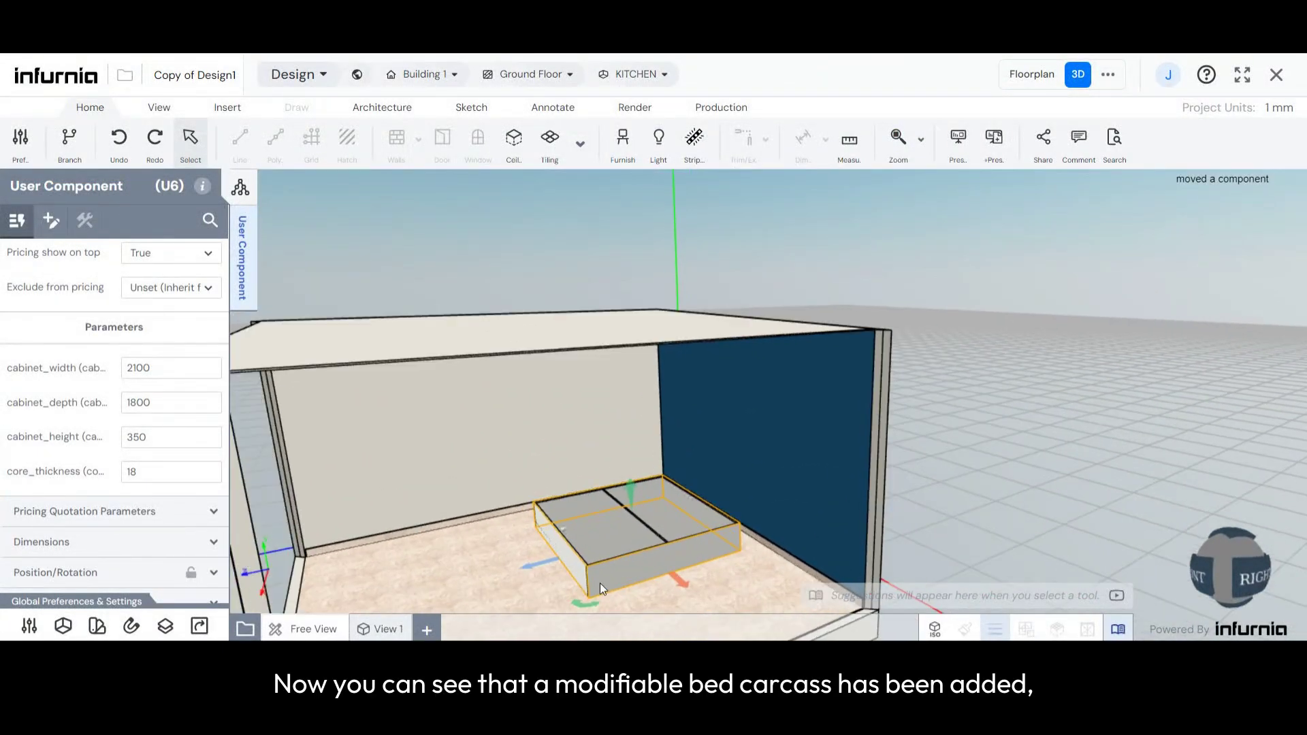
scroll(611, 551, up, 5)
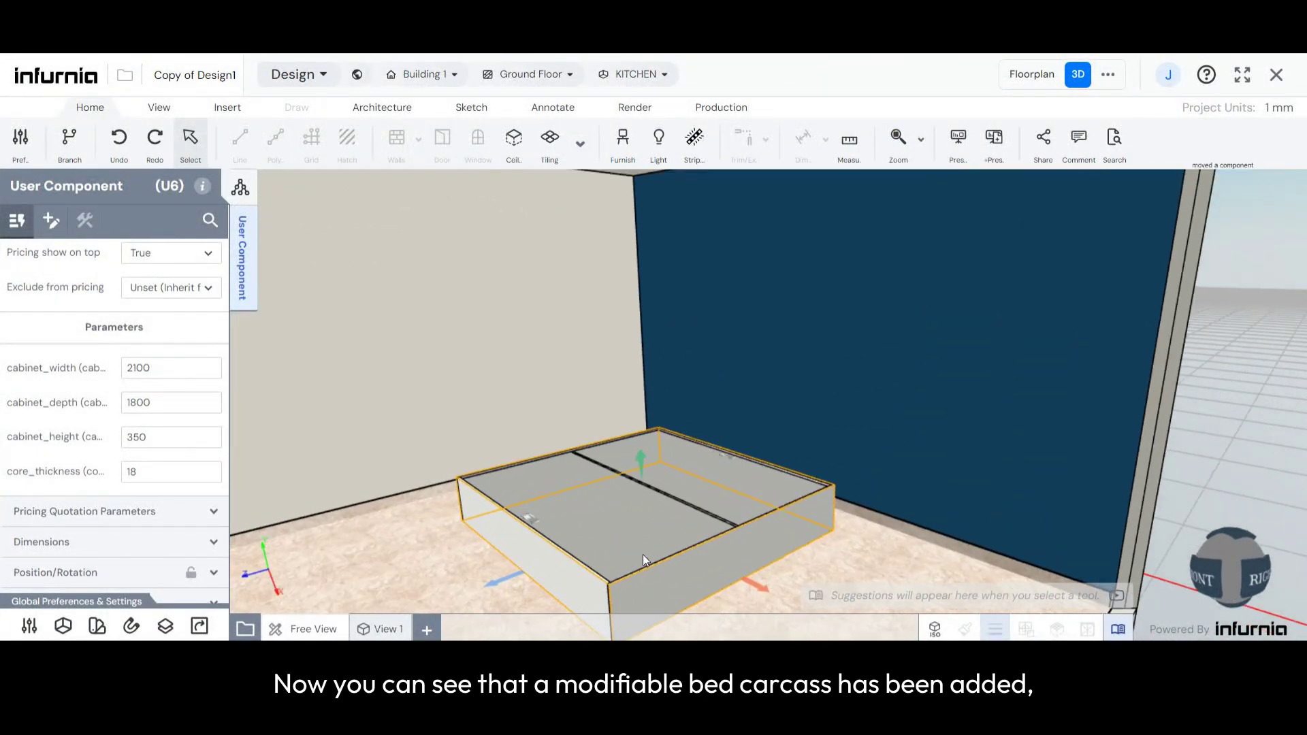
scroll(647, 531, up, 3)
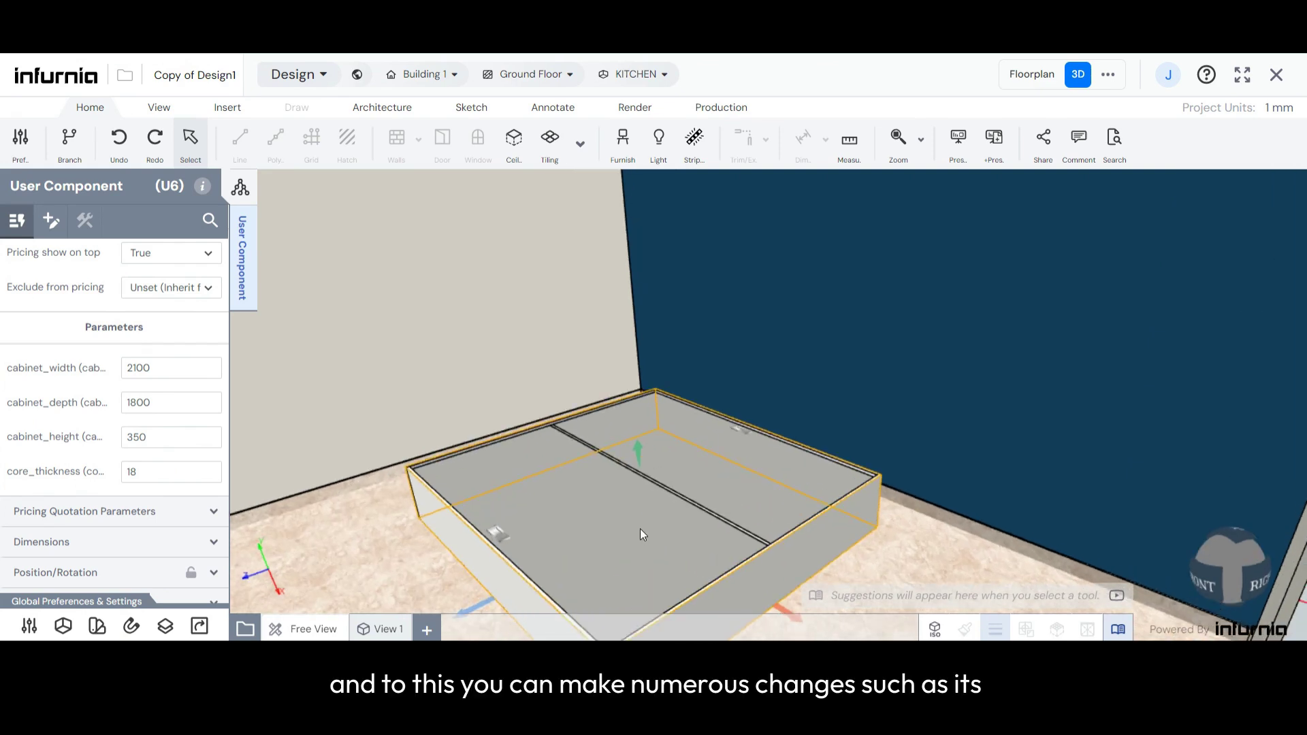
drag(631, 527, 630, 539)
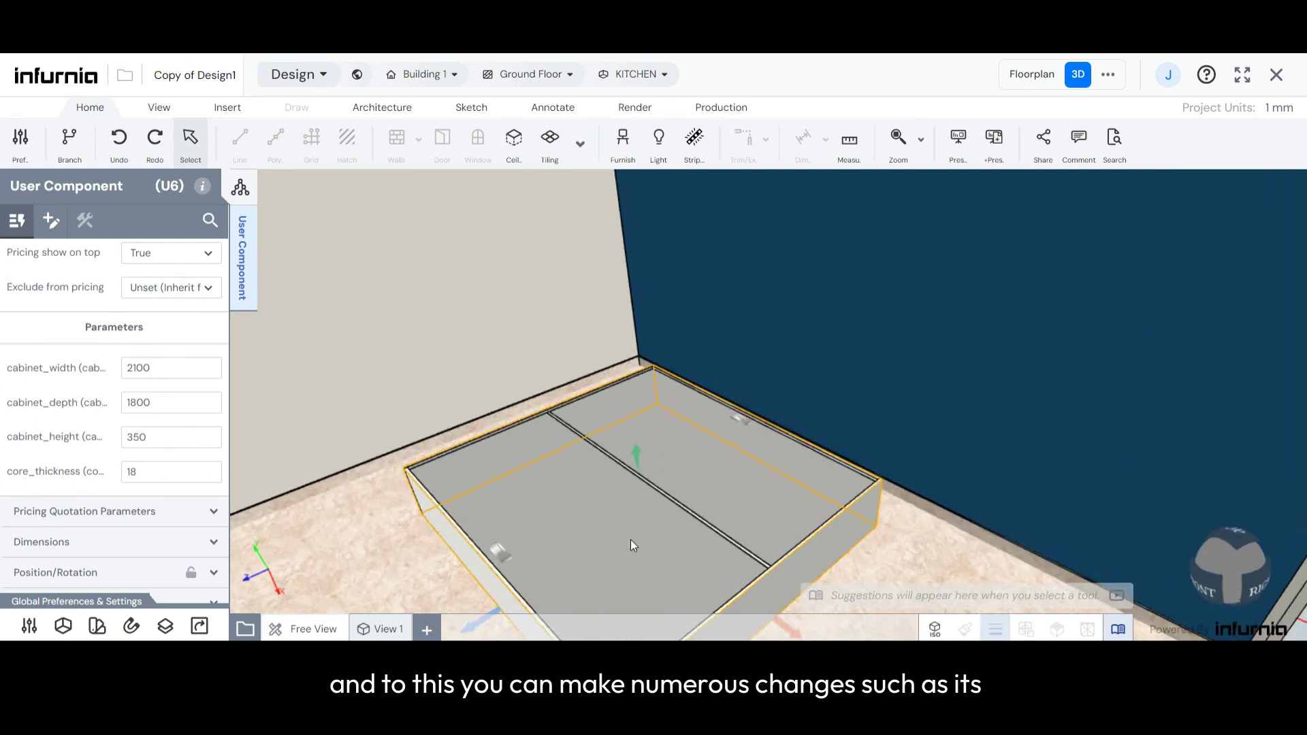
key(o)
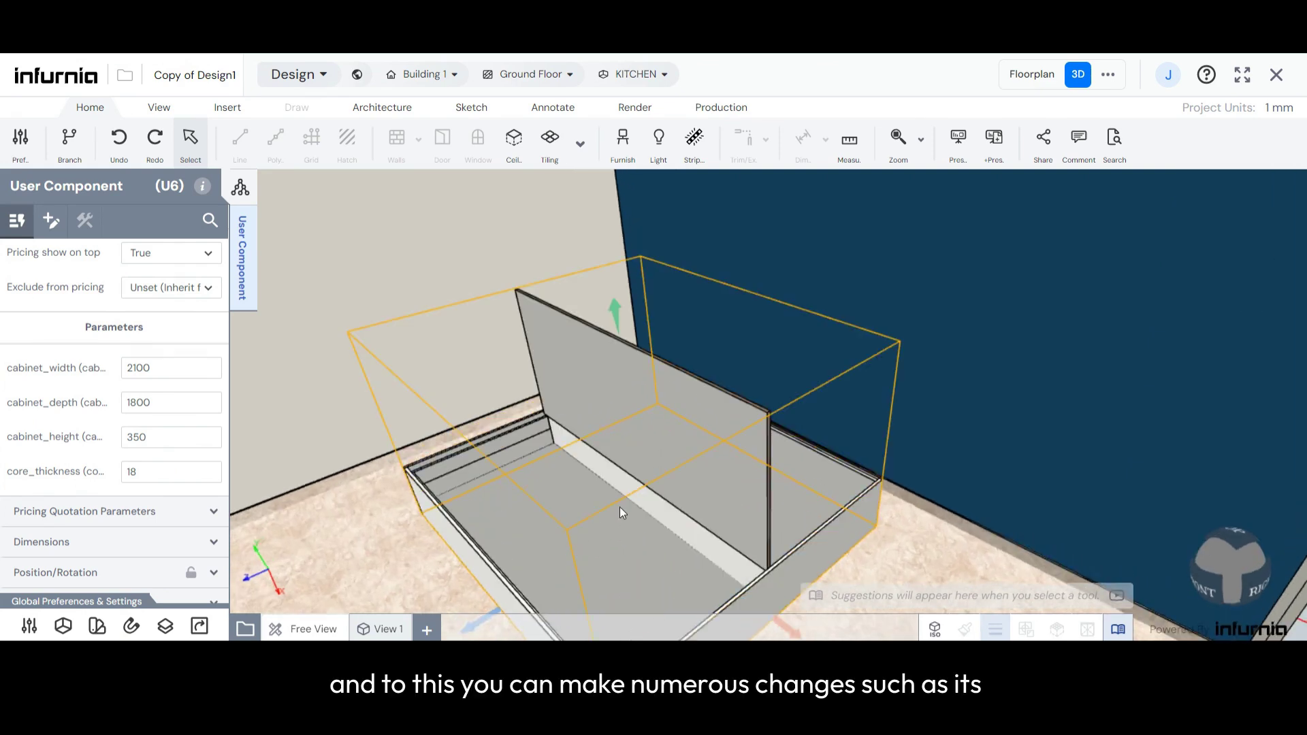
click(585, 554)
key(o)
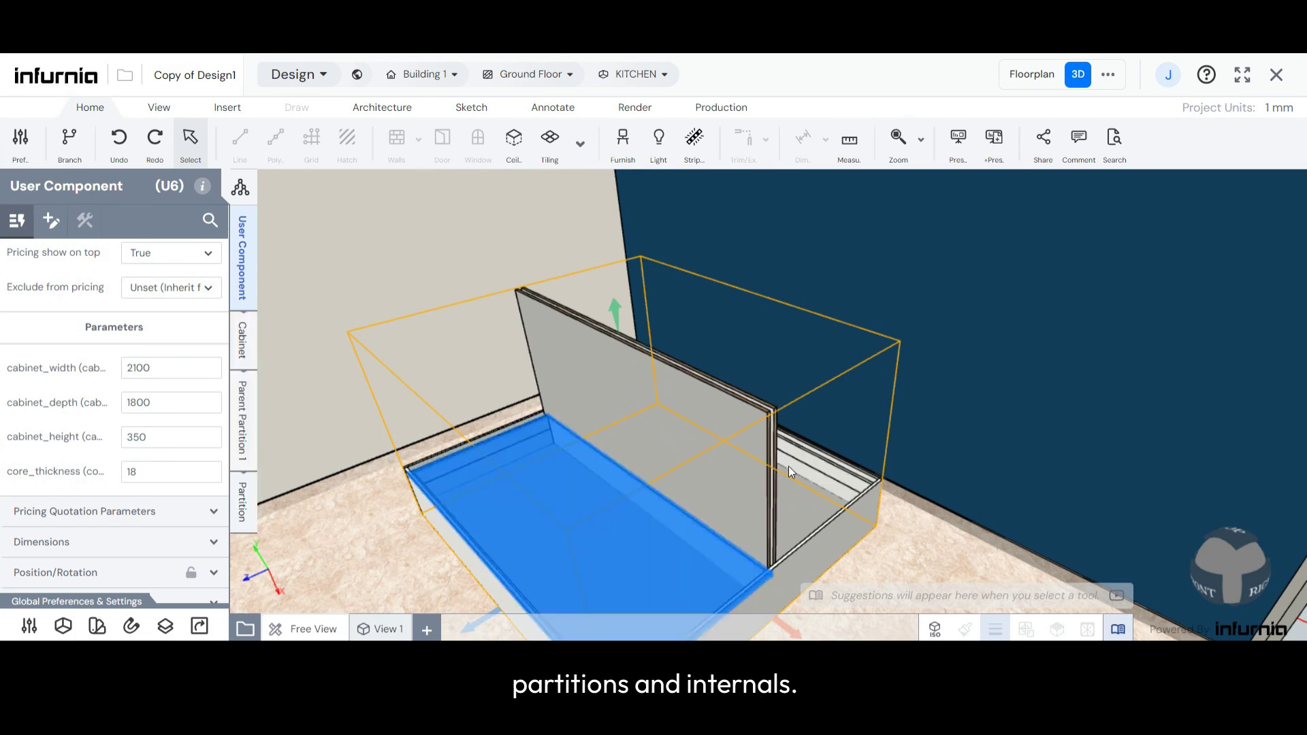
key(o)
key(o)
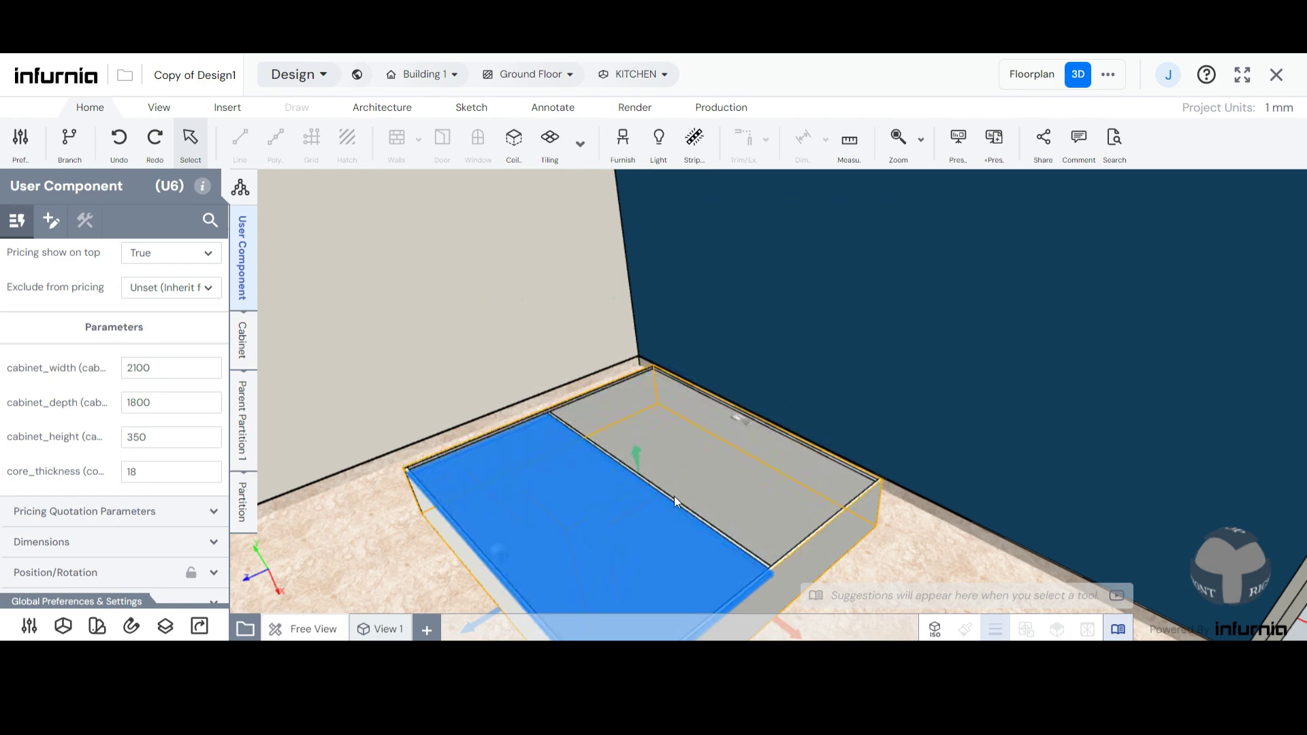
- Remove the shutter from the nearer half of the bed carcass through its shutter system
scroll(637, 503, down, 1)
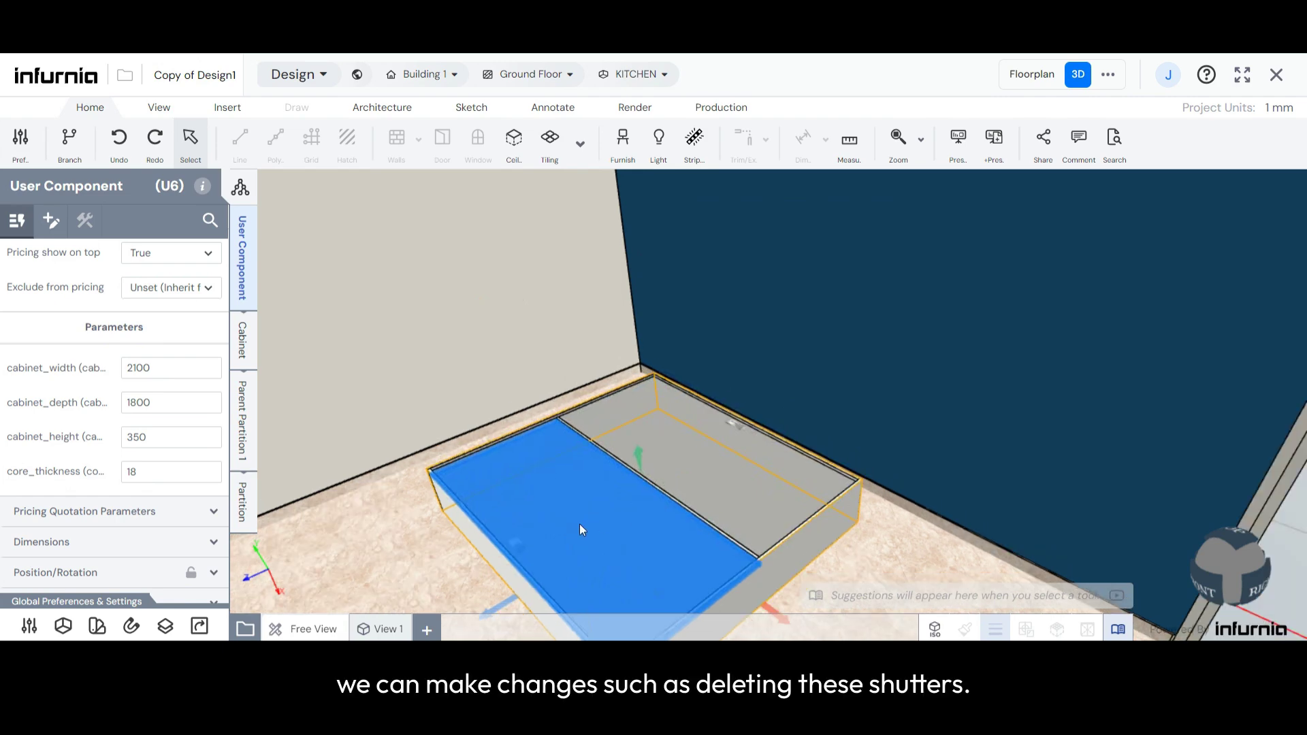
scroll(593, 488, up, 2)
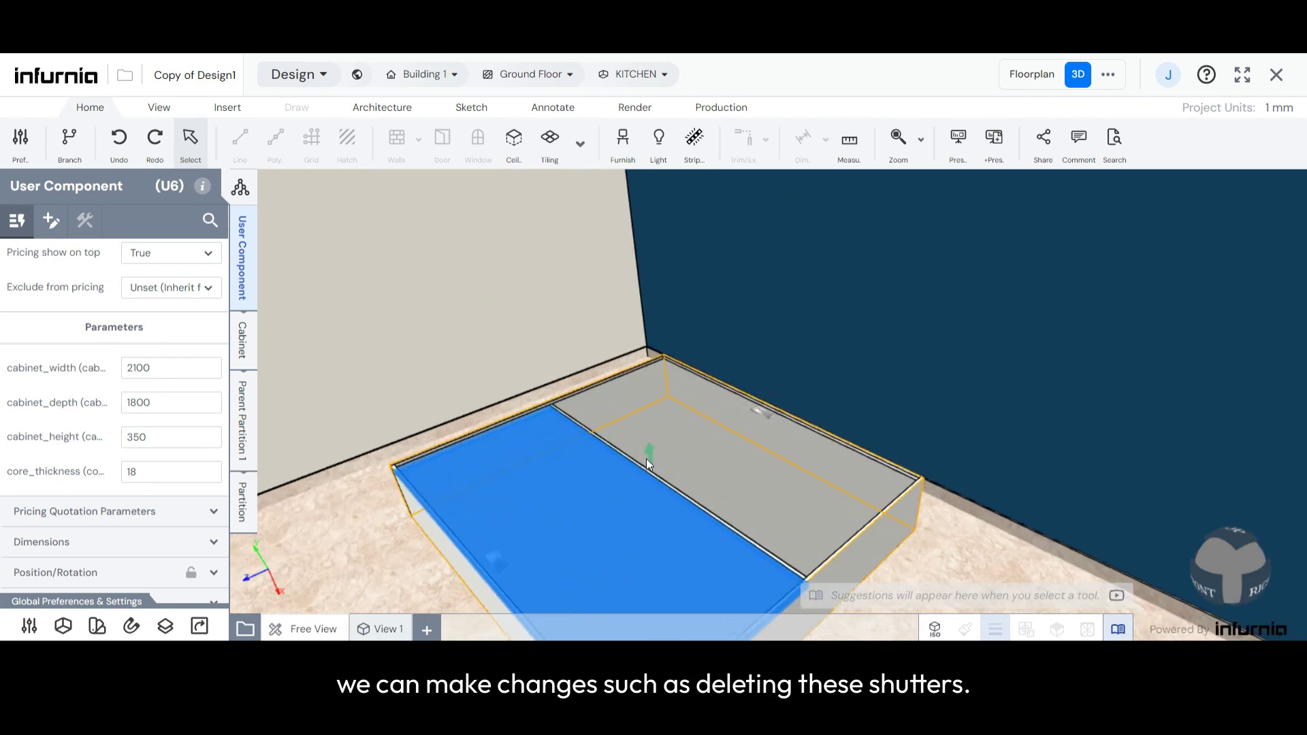
click(244, 526)
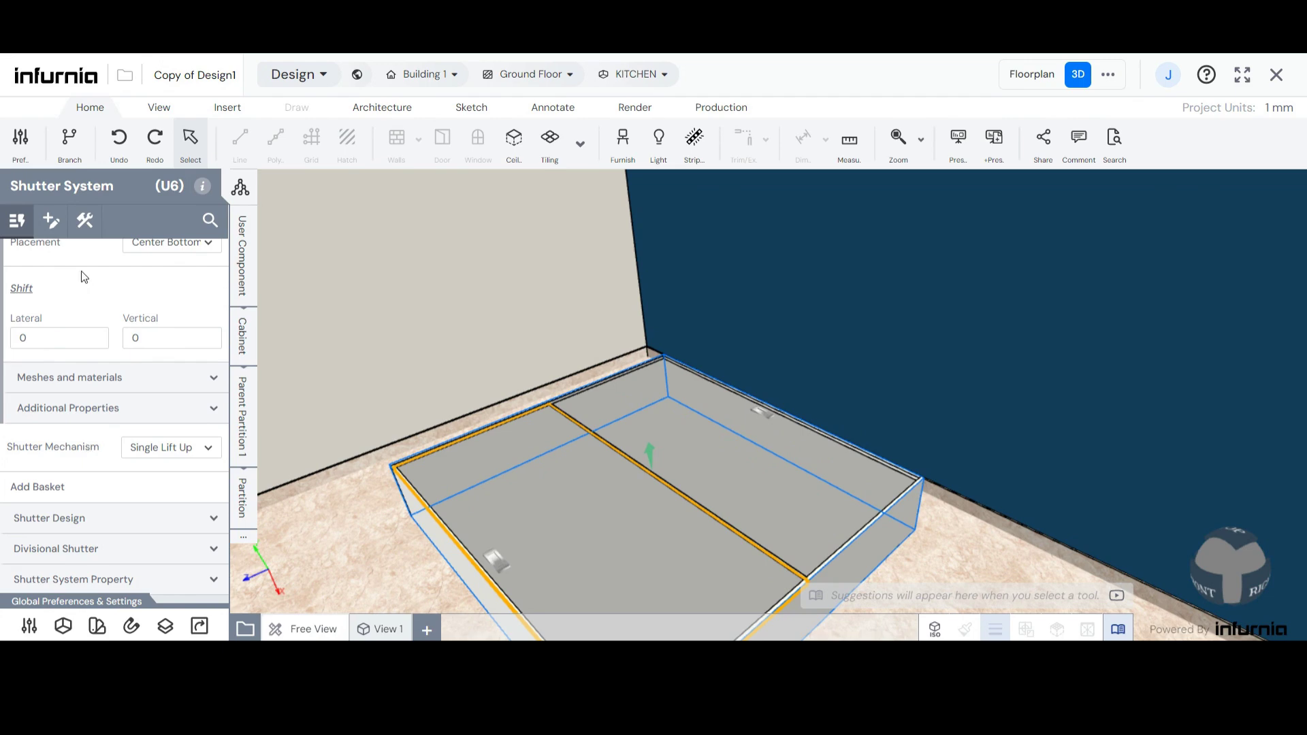
click(50, 218)
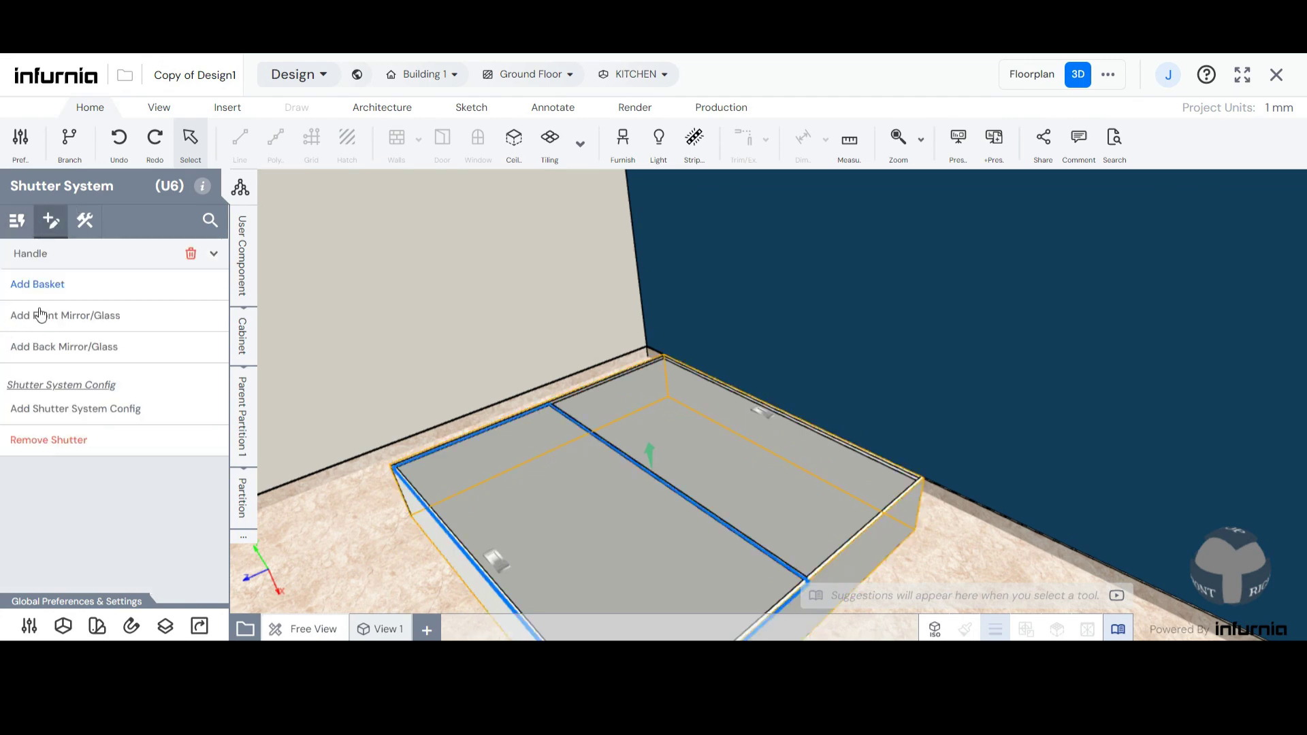
click(66, 442)
- Remove the shutter from the farther half of the bed carcass through its shutter system
click(738, 463)
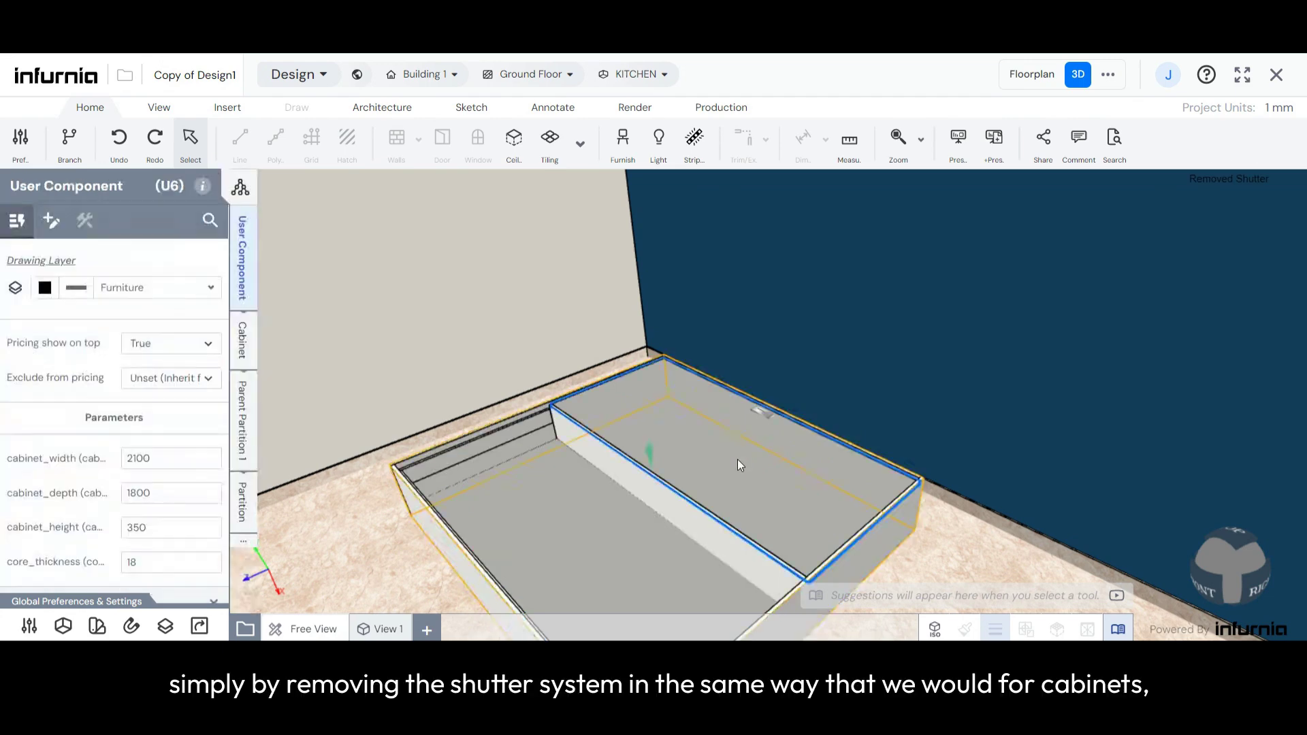
click(244, 541)
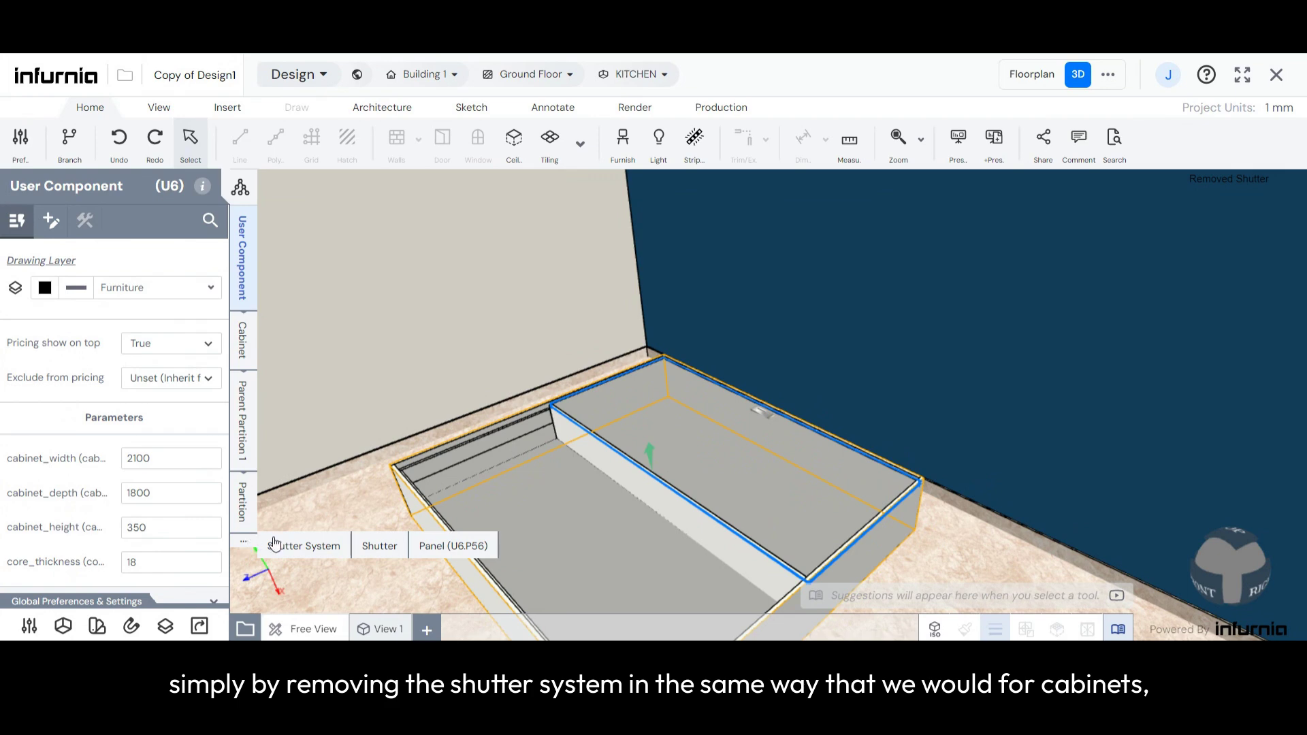
click(303, 548)
click(51, 220)
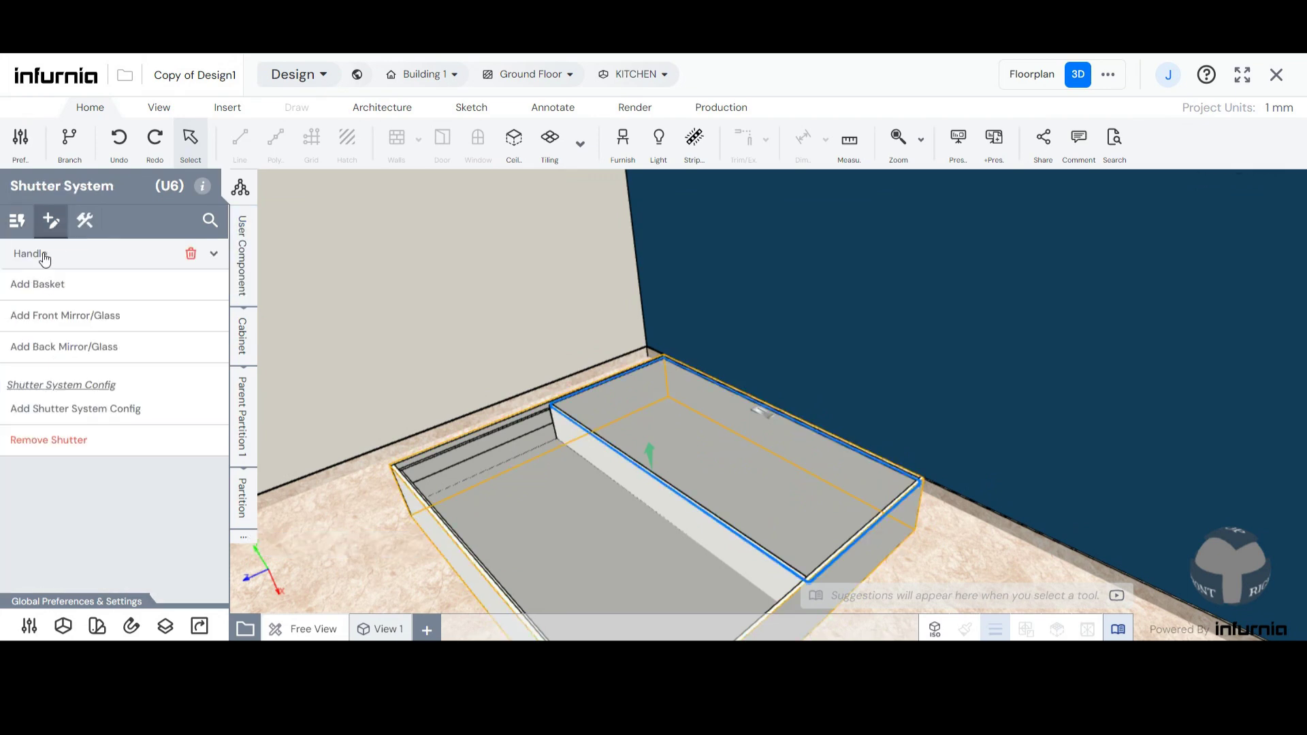
click(66, 450)
- Add 1 partition to the nearer compartment of the bed carcass
scroll(532, 465, down, 4)
scroll(538, 506, up, 3)
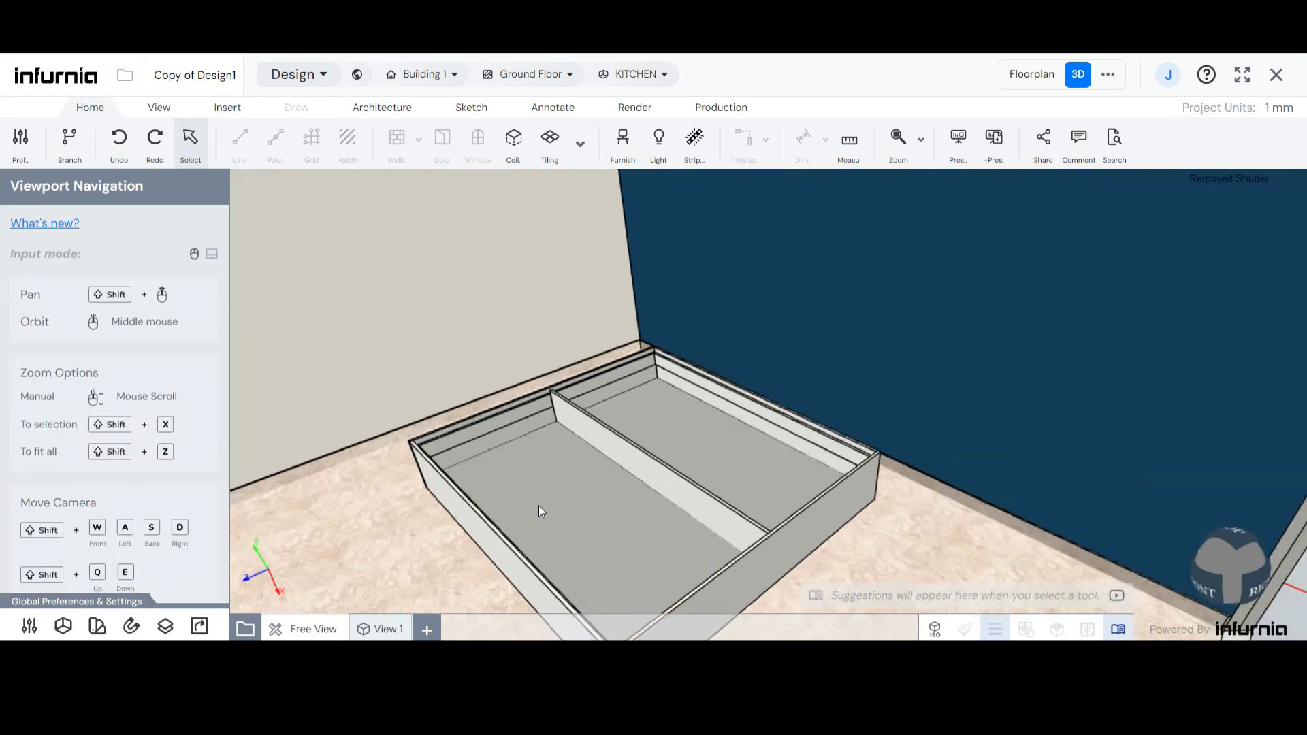
scroll(538, 508, up, 3)
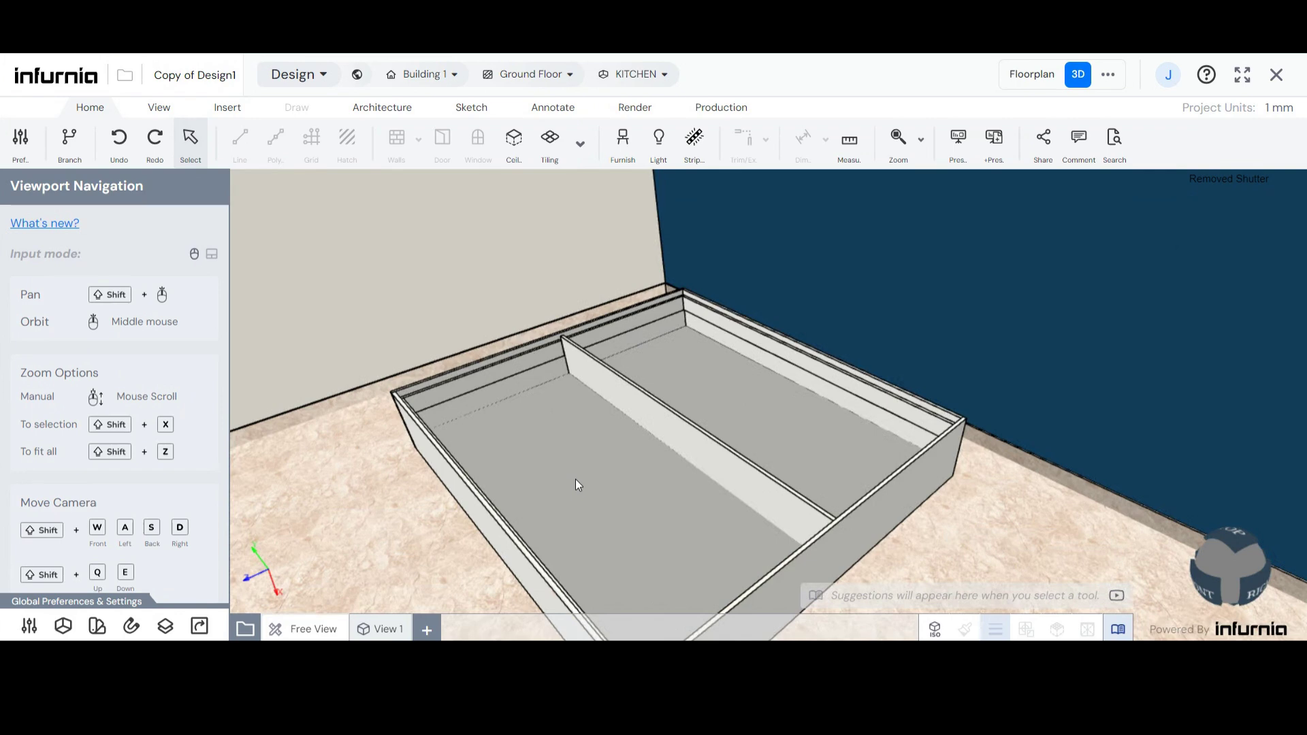
click(575, 480)
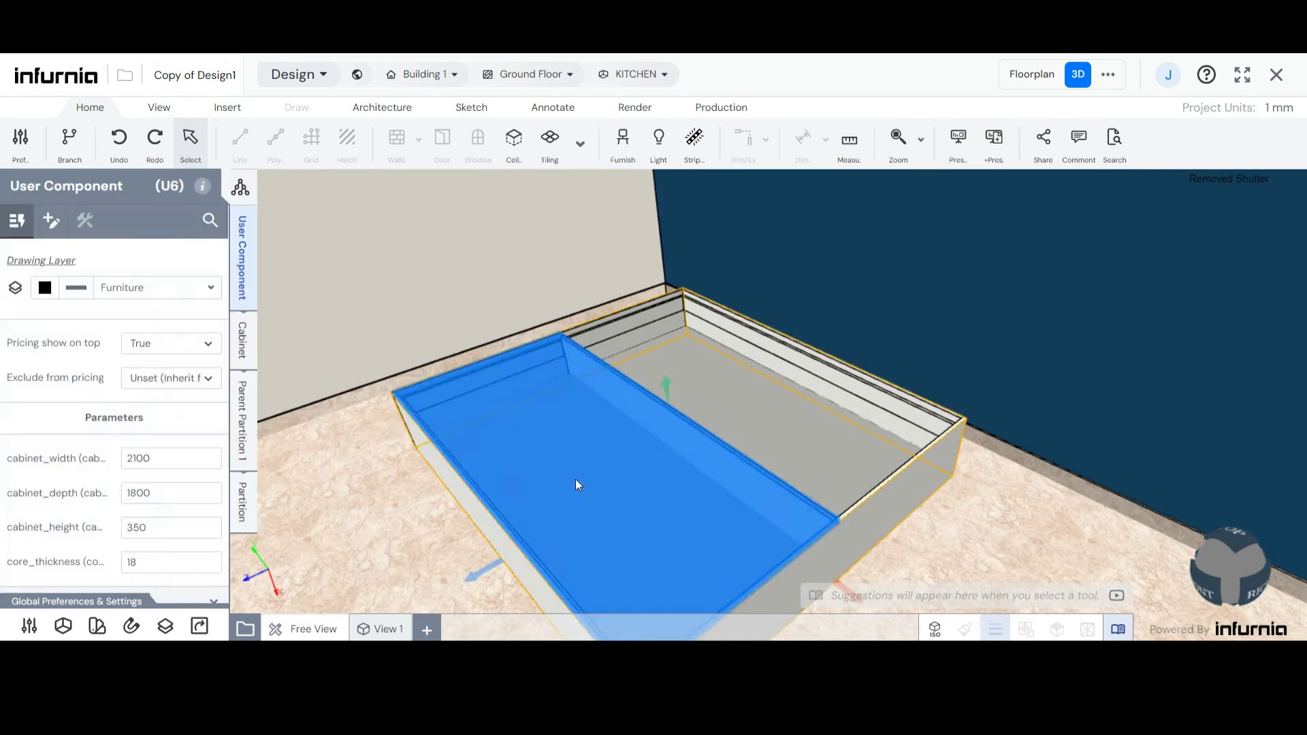
click(243, 504)
double_click(130, 341)
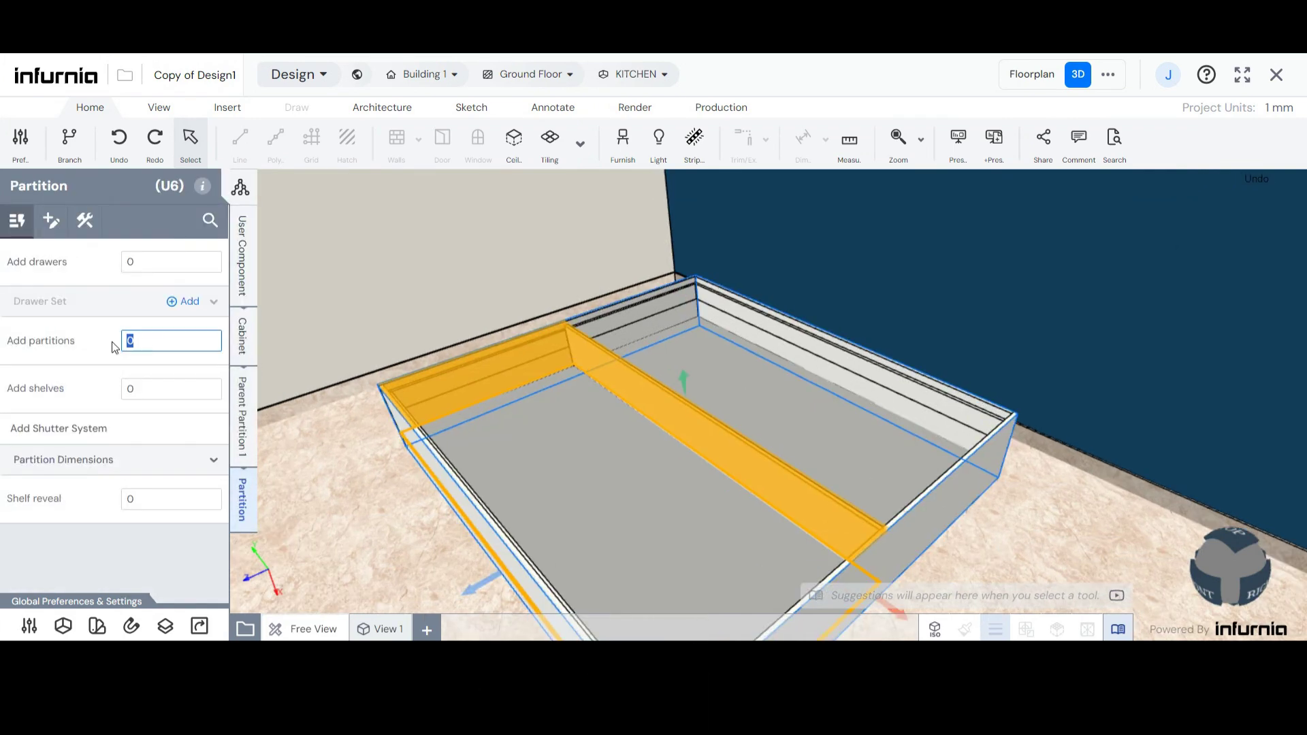
text(1)
key(Return)
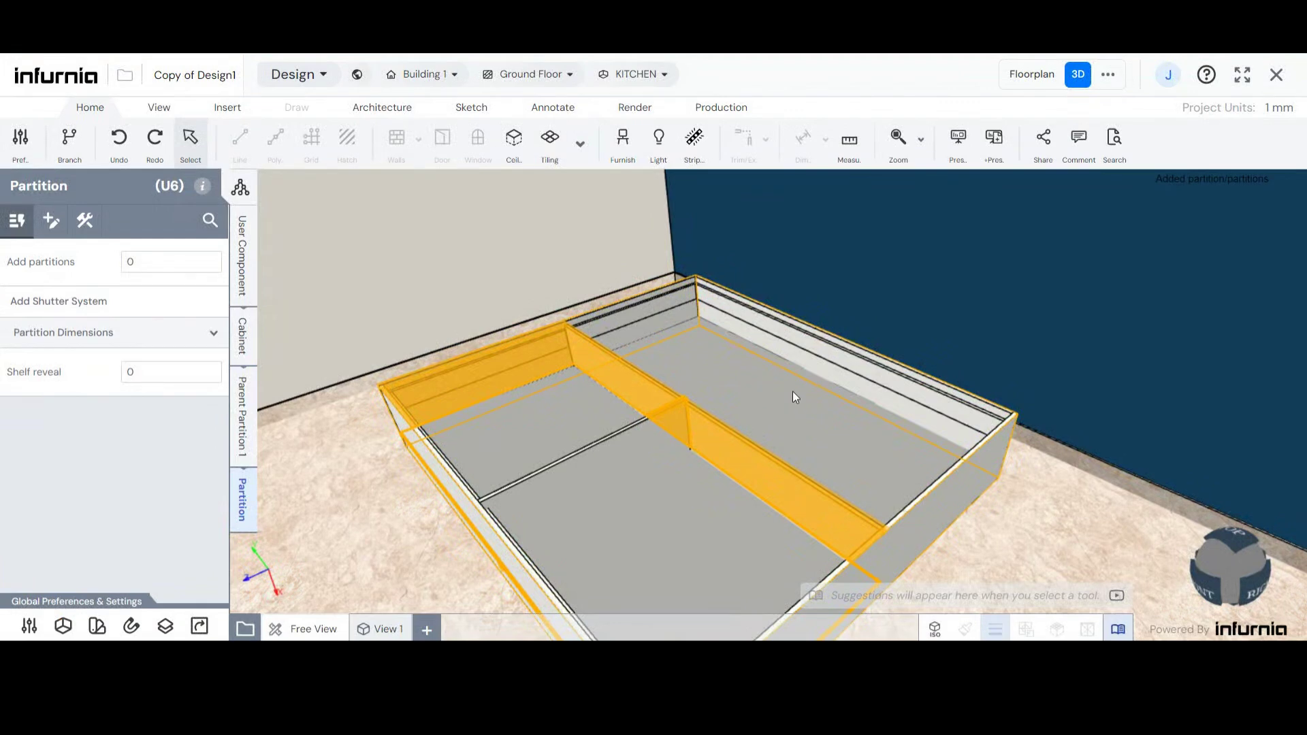
- Add 1 partition to the farther compartment of the bed carcass, beside the blue wall
click(789, 400)
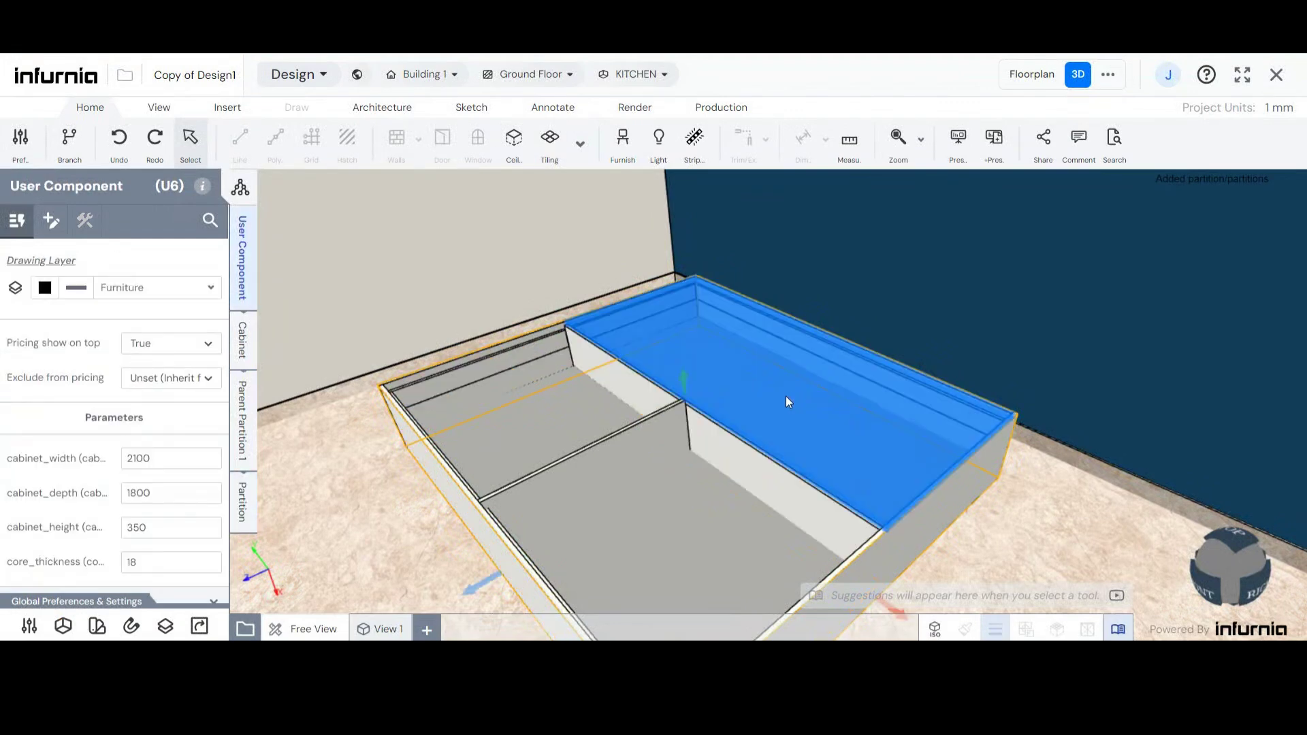
click(244, 507)
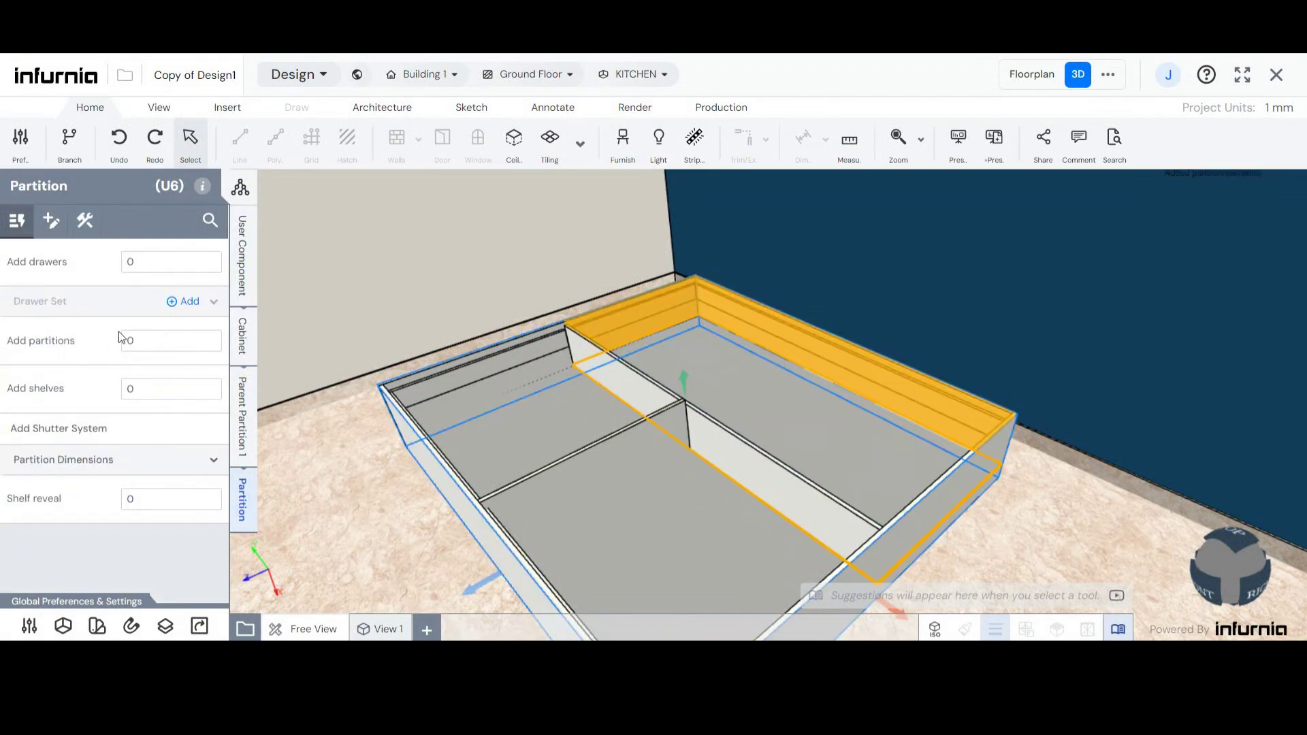
click(117, 341)
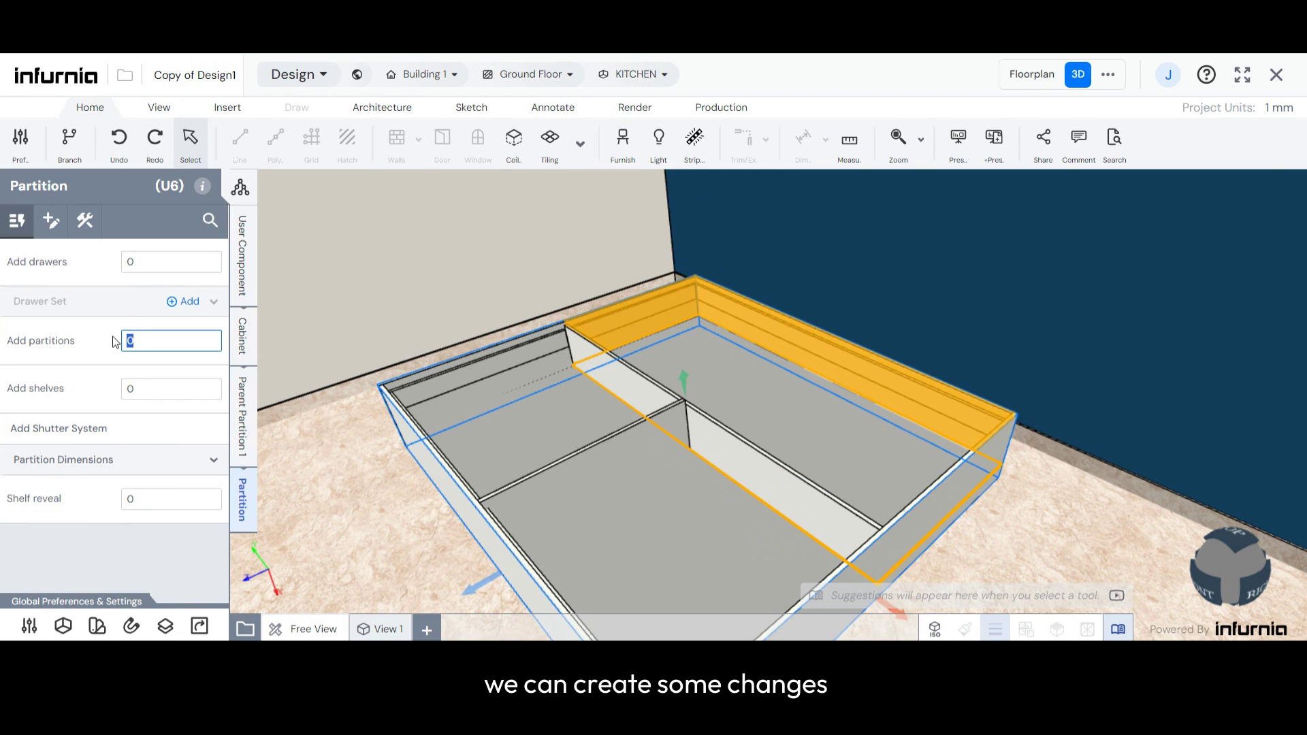
text(1)
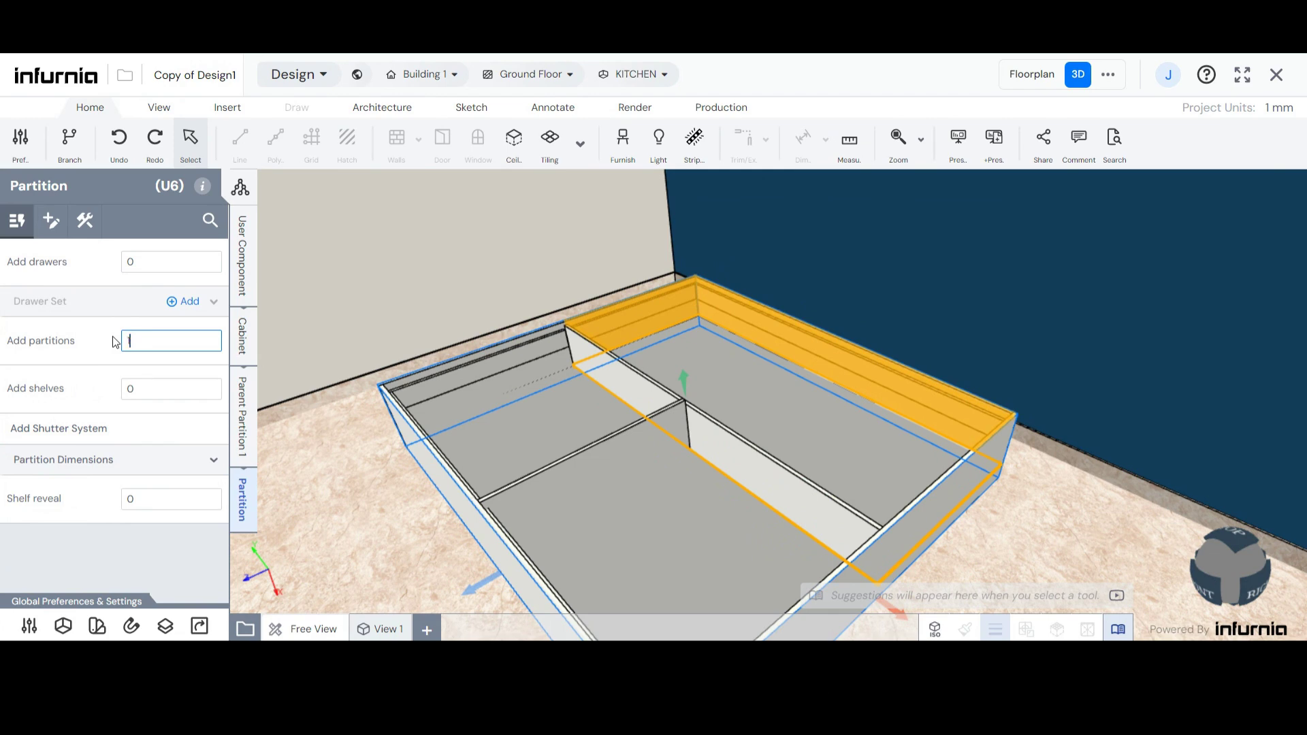
key(Return)
- Add a shutter system to each of the four partitioned compartments of the bed carcass
click(543, 419)
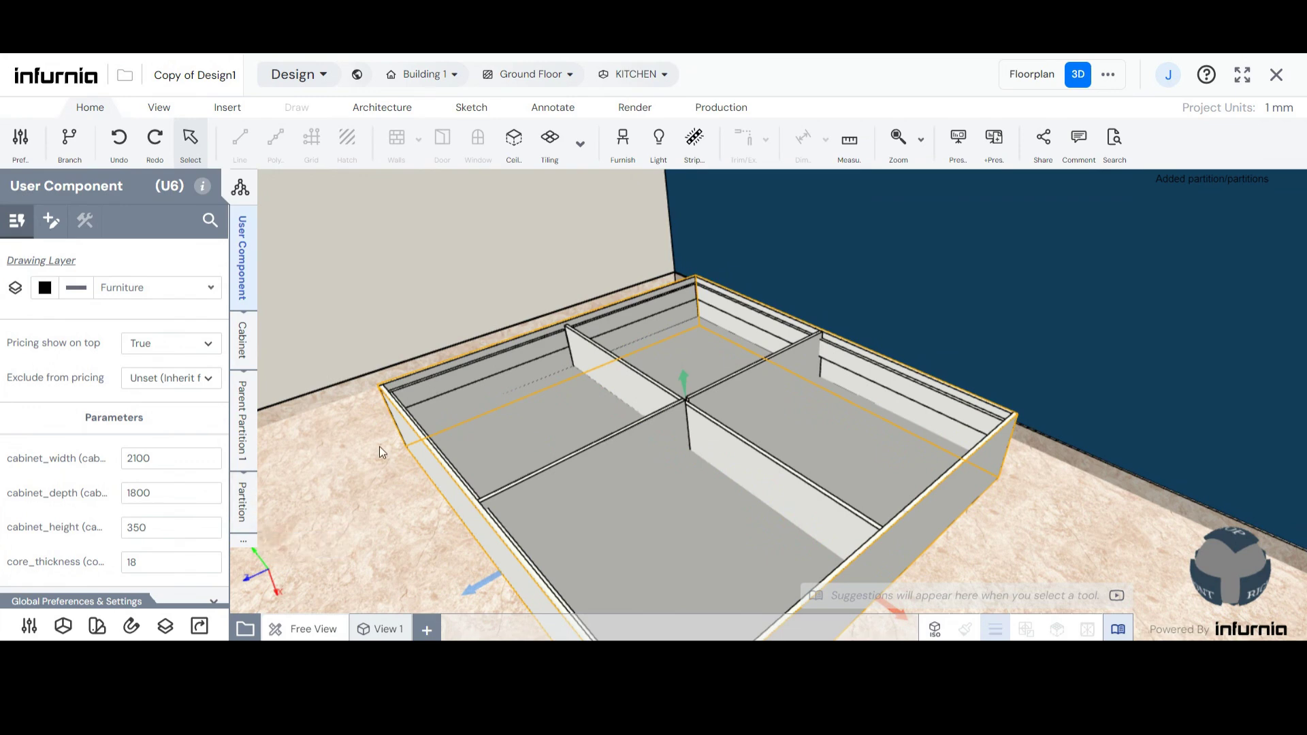
click(243, 501)
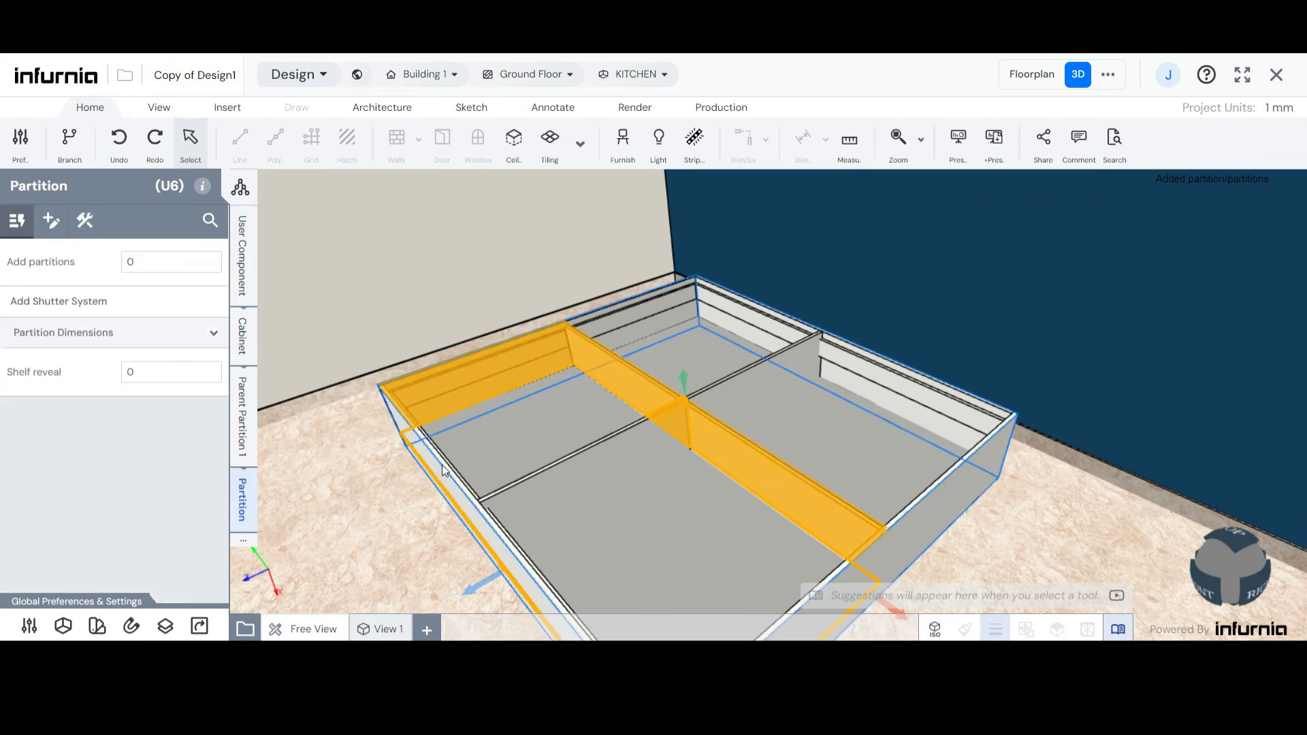
click(512, 442)
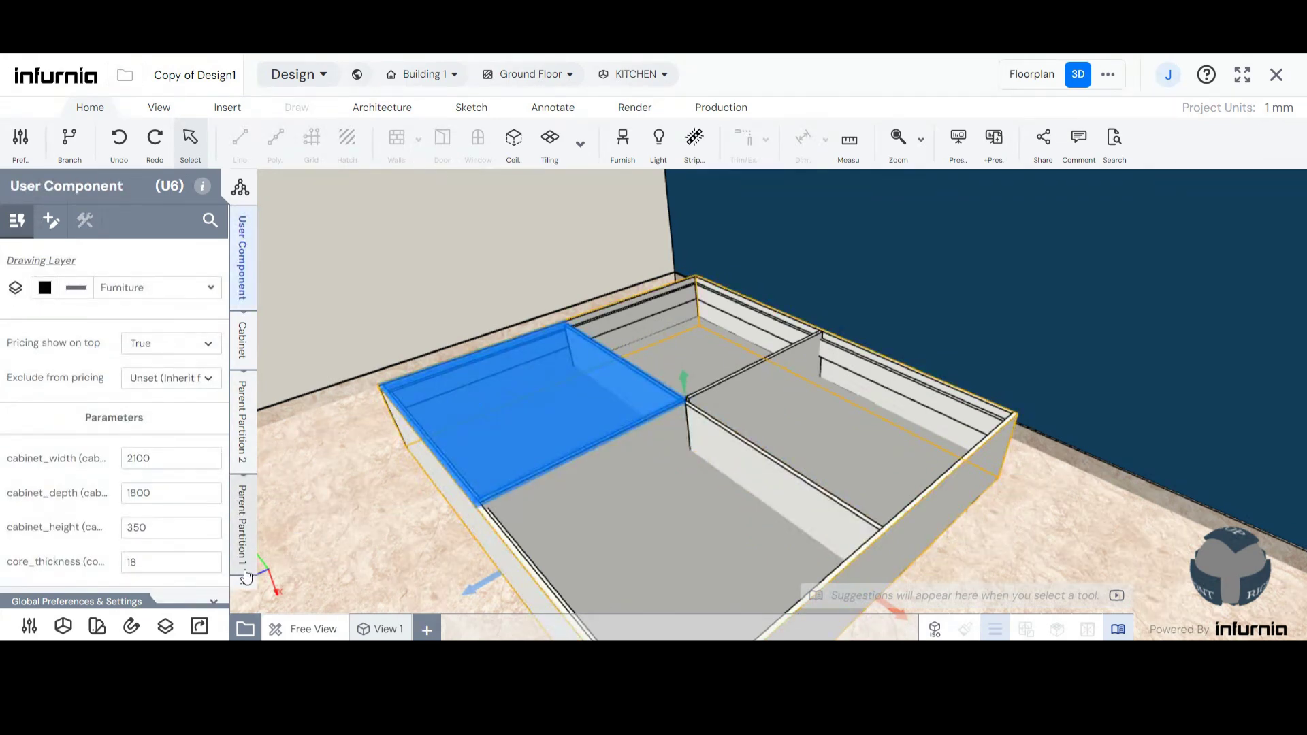
click(278, 585)
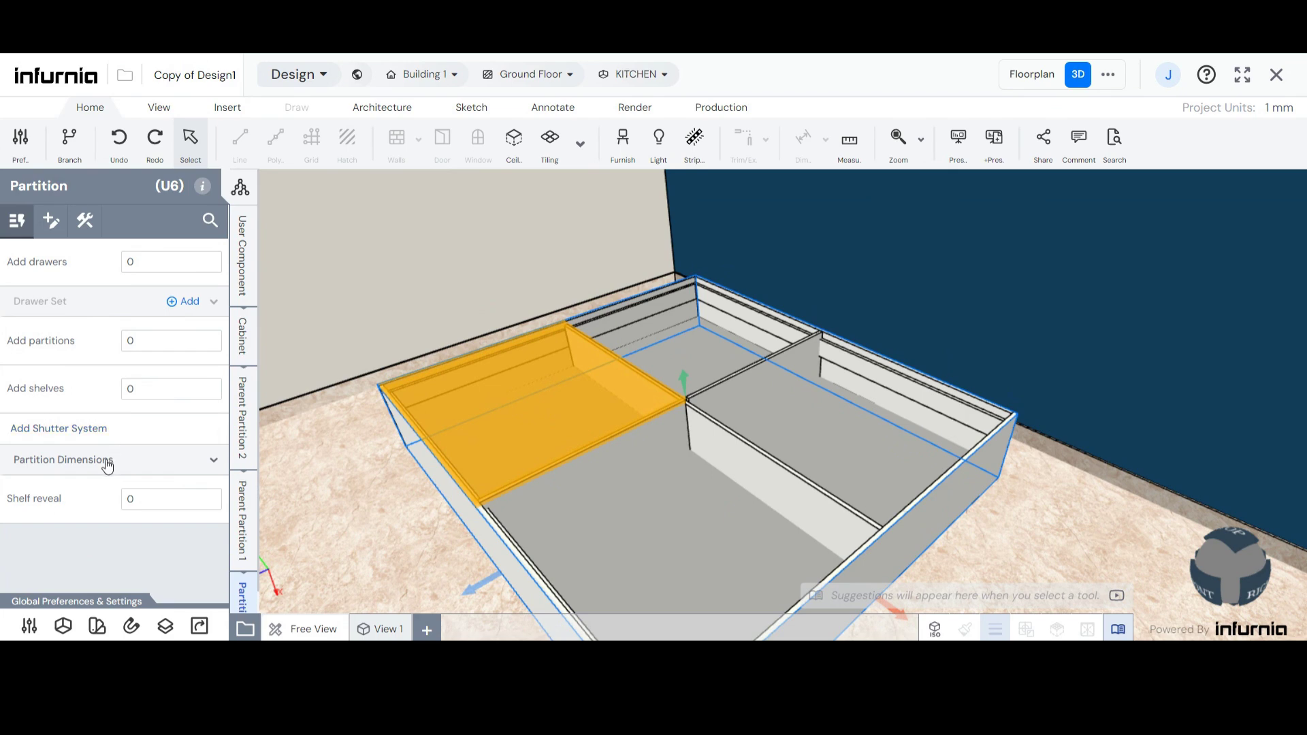
click(664, 546)
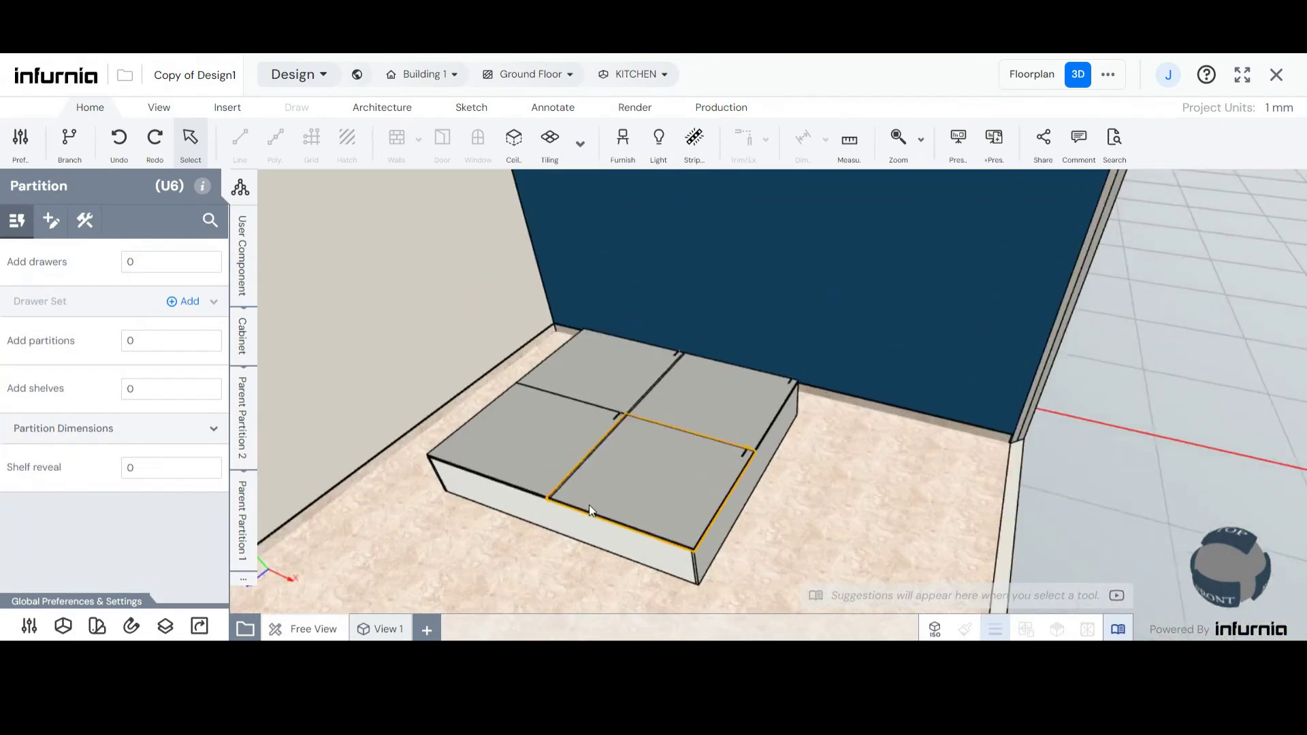
- Add a Base Unit vertical custom panel to the bed's cabinet as a headboard through its construction options
scroll(481, 520, up, 2)
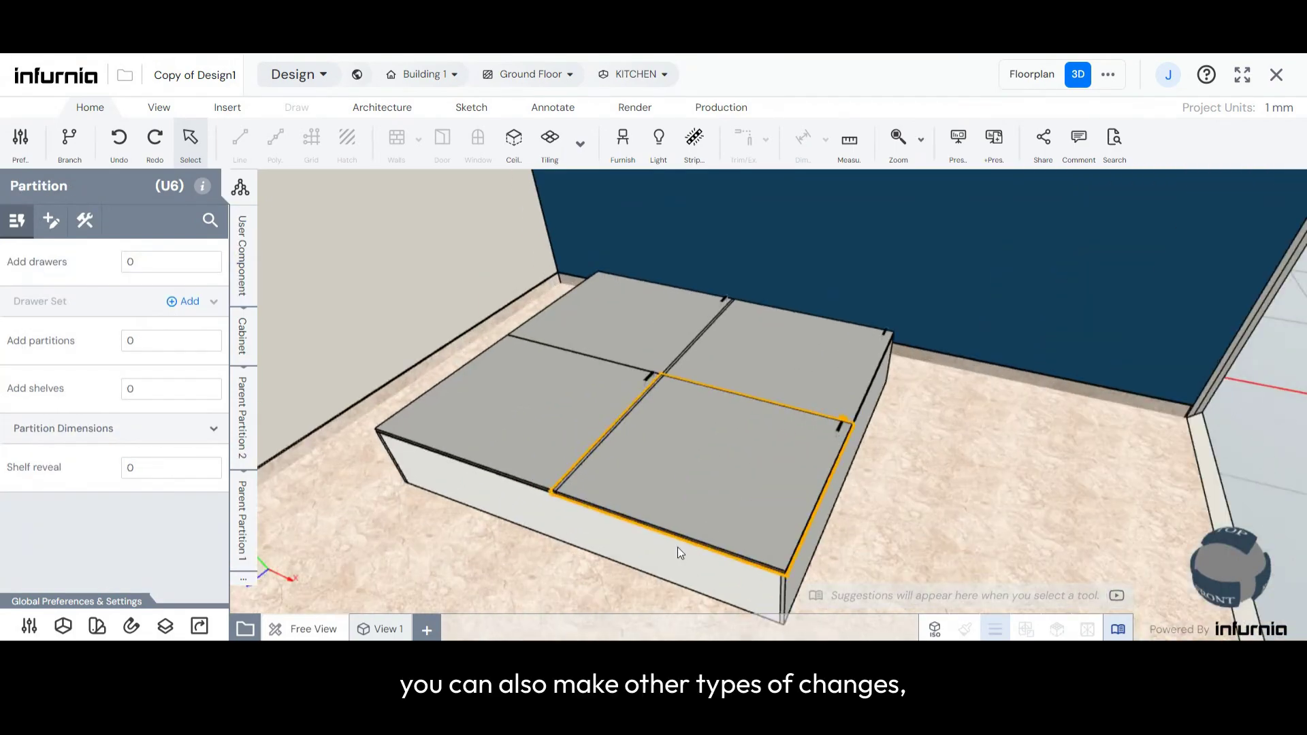
scroll(718, 530, down, 2)
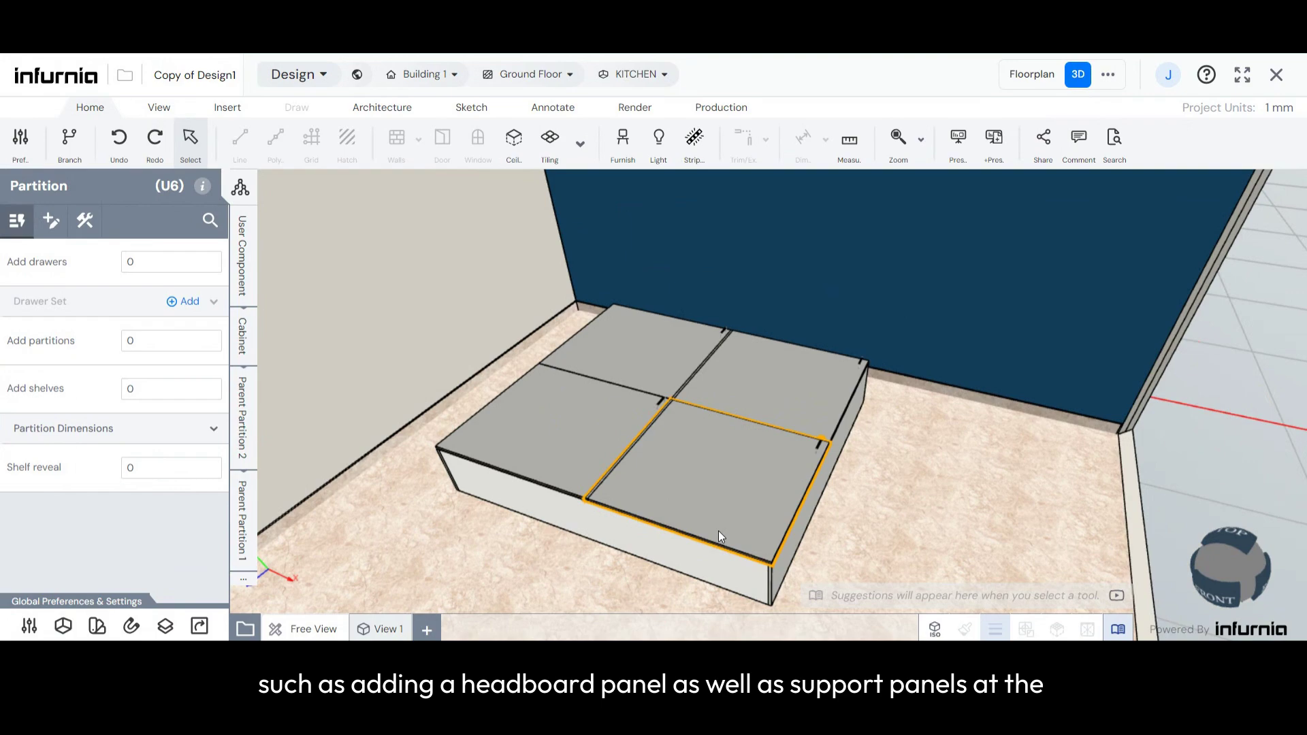
scroll(719, 531, up, 1)
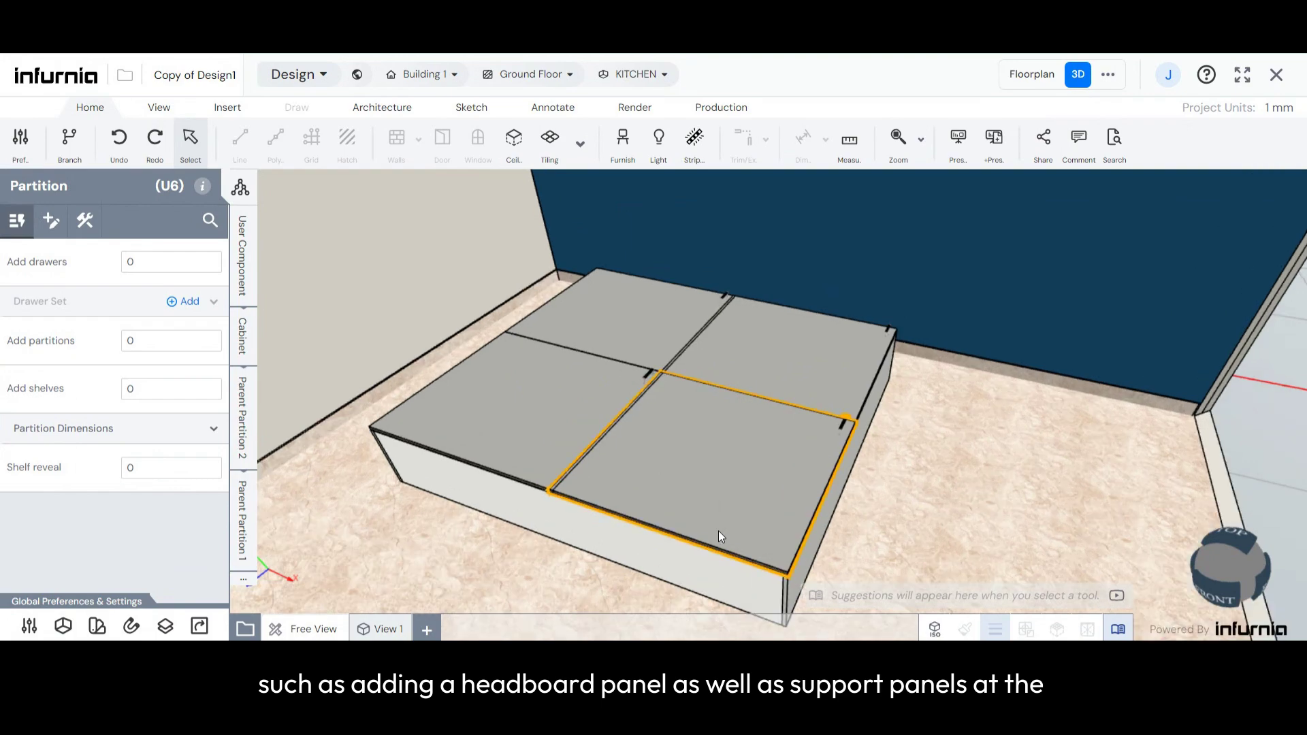
click(625, 374)
mouse_move(659, 345)
mouse_down()
mouse_move(661, 333)
mouse_move(670, 361)
mouse_up()
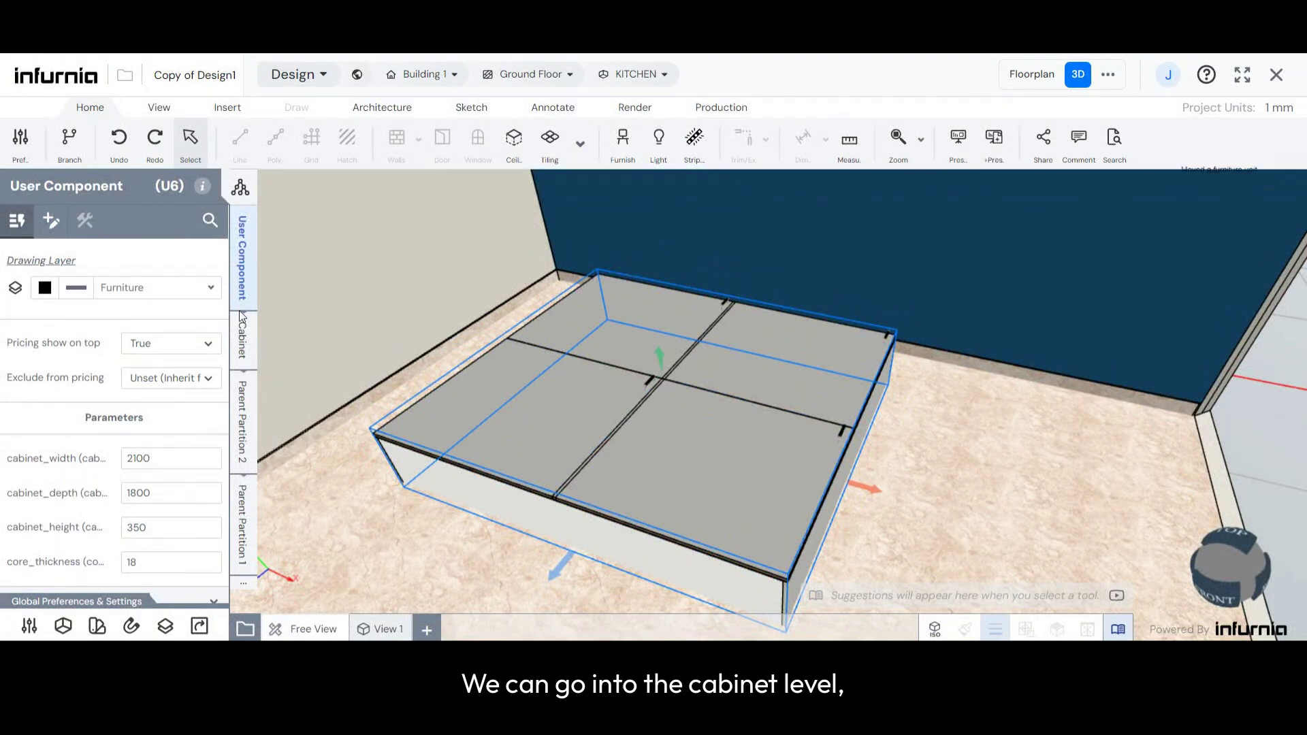
click(246, 351)
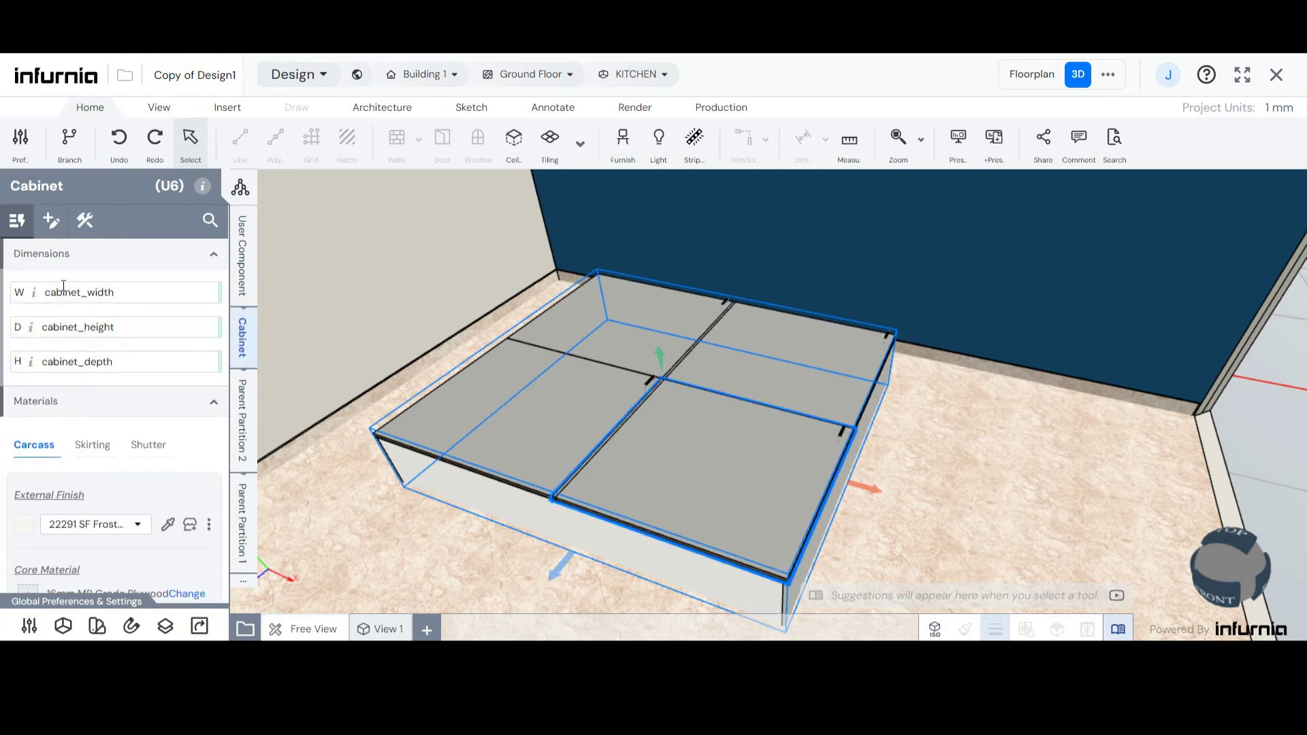
click(54, 225)
click(87, 221)
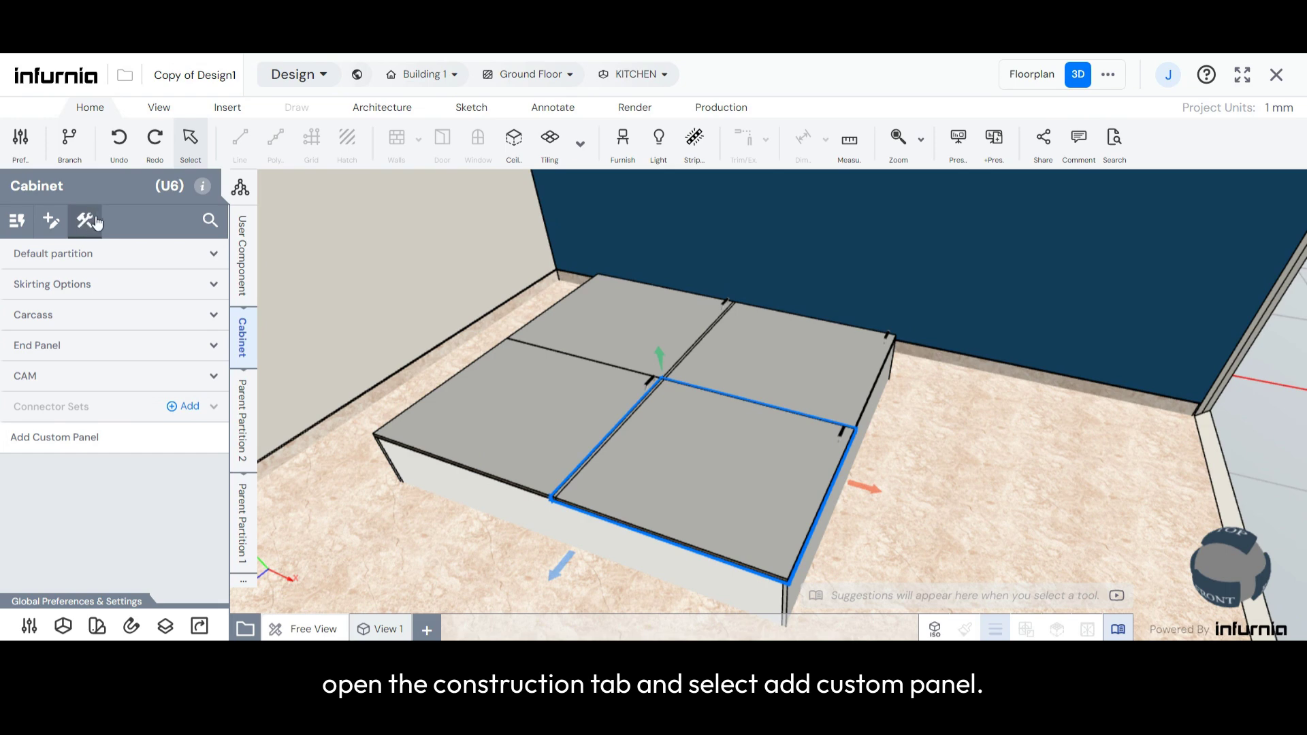
click(58, 439)
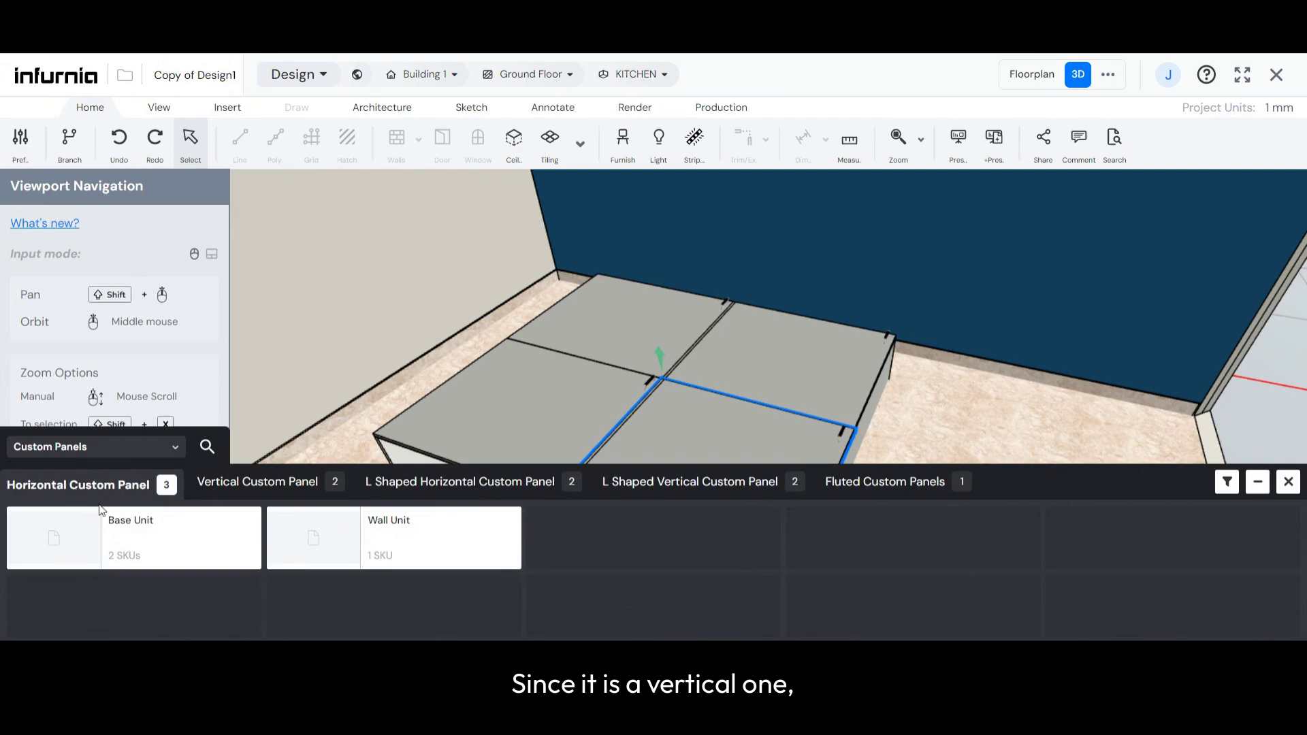
click(219, 487)
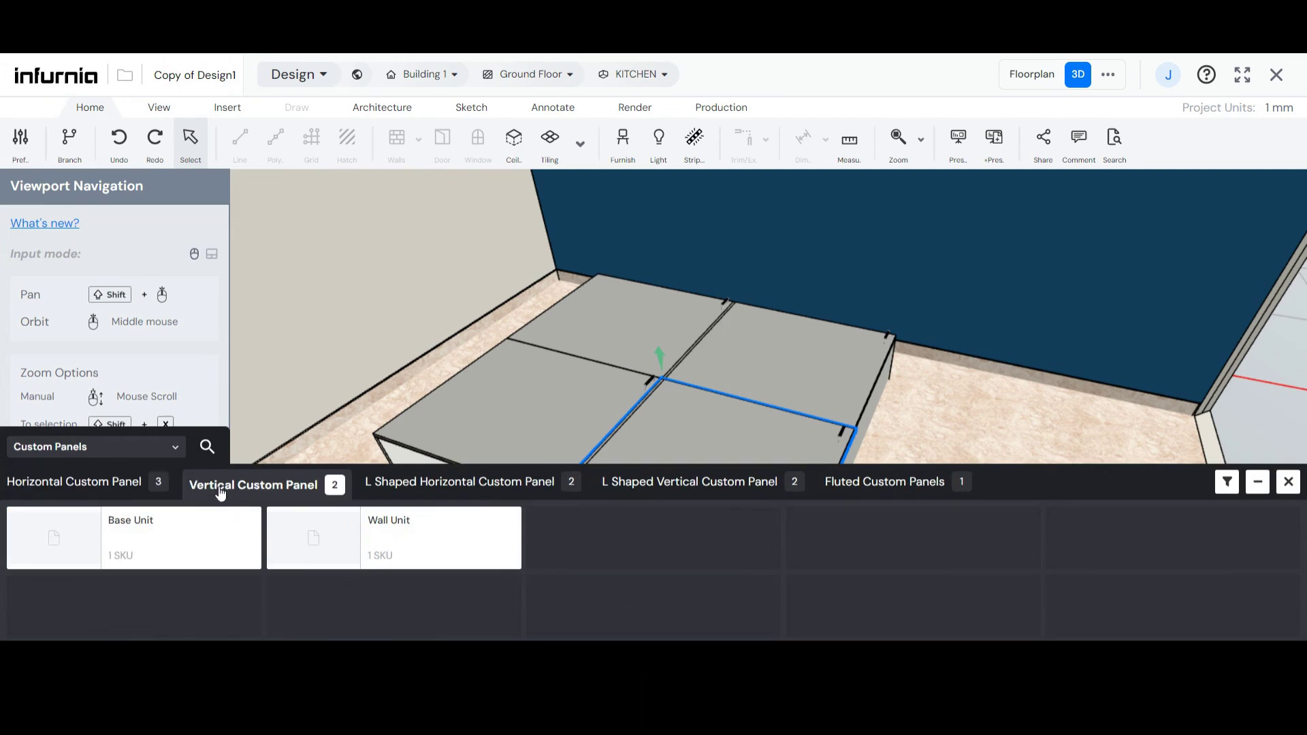
mouse_move(193, 535)
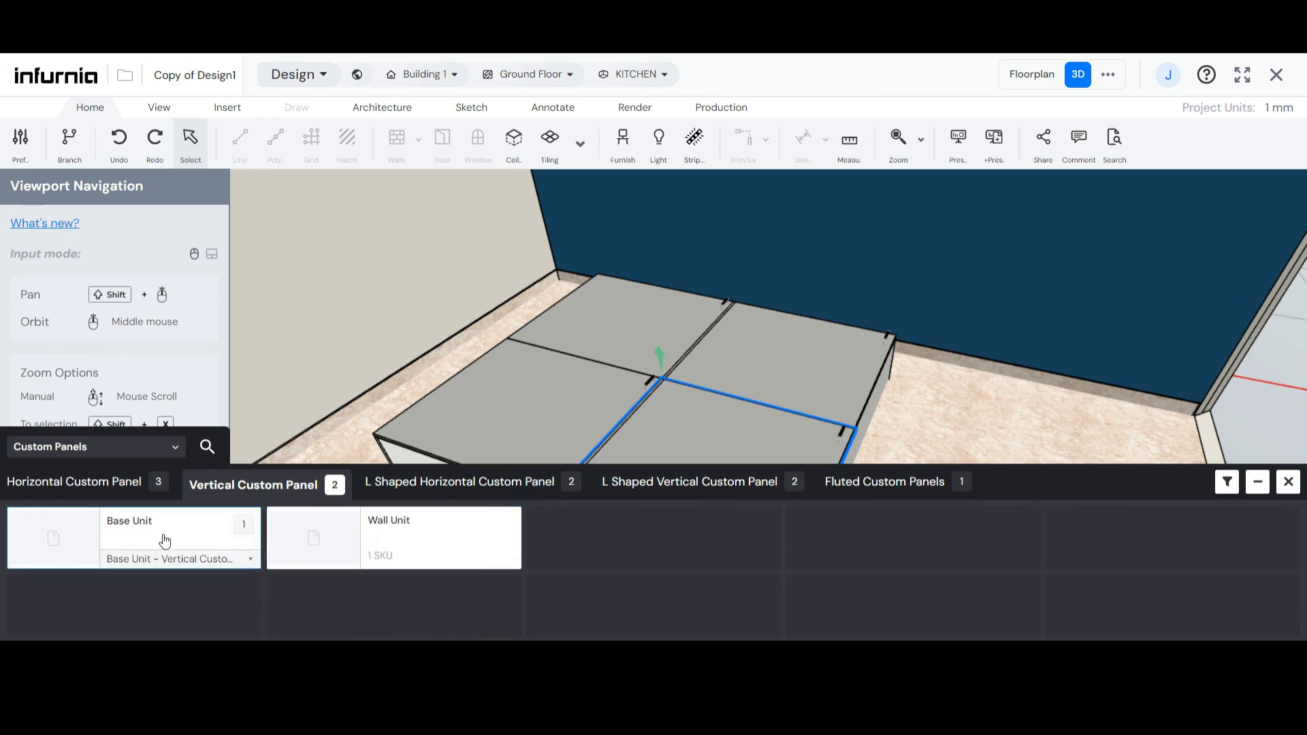
click(164, 540)
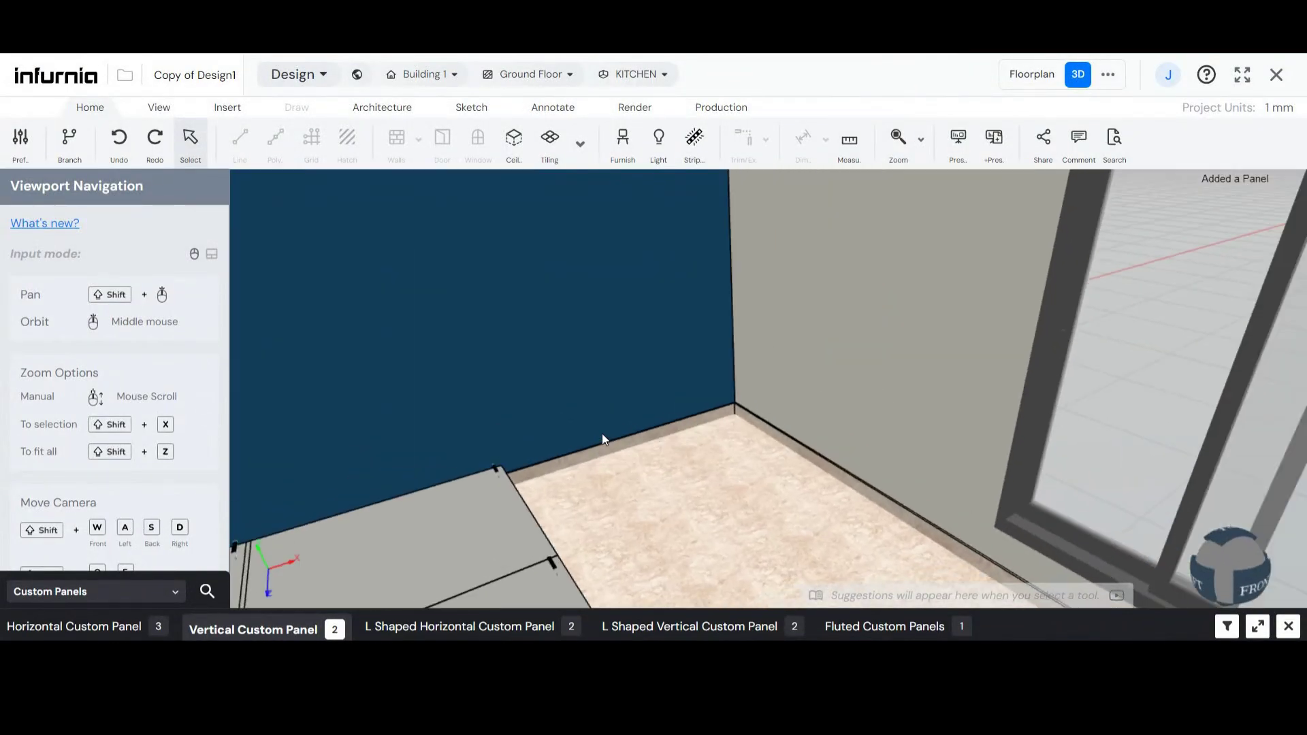
- Examine the headboard panel's position and size relative to the bed carcass from several angles
scroll(602, 433, down, 5)
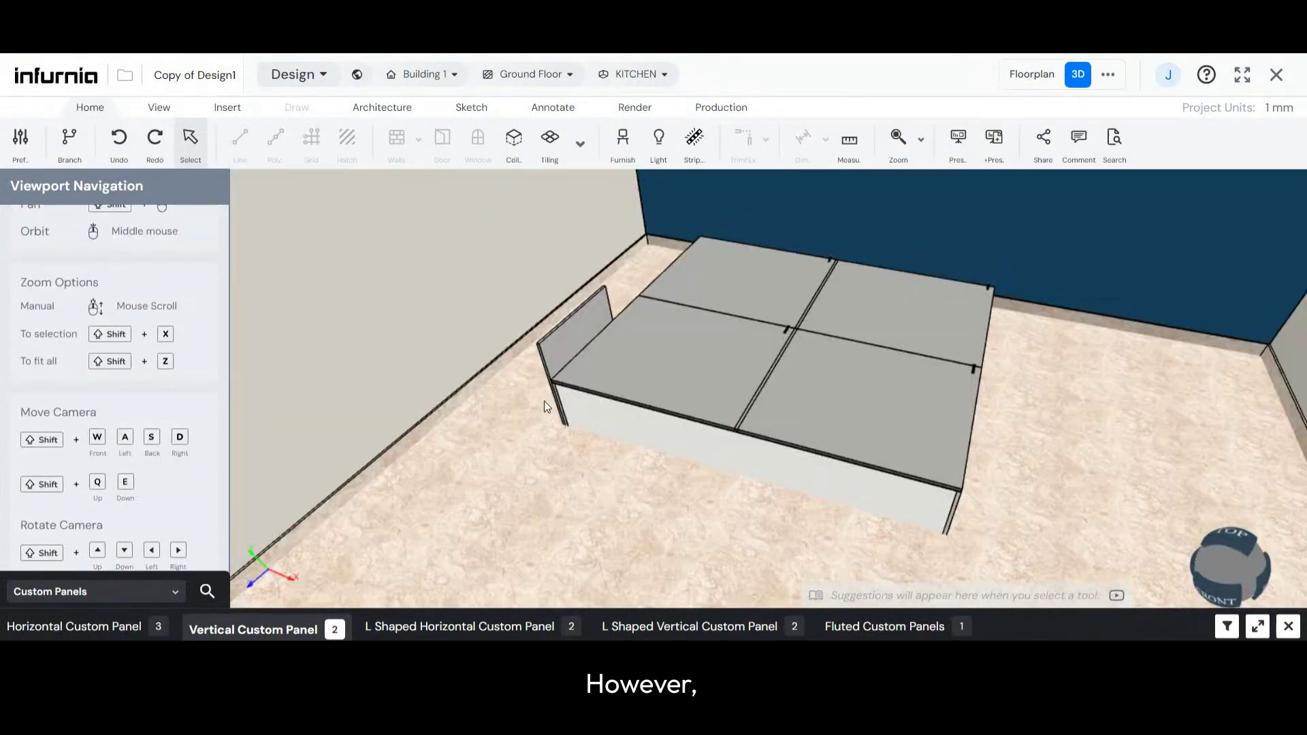
middle_drag(544, 403, 1175, 341)
scroll(647, 387, up, 5)
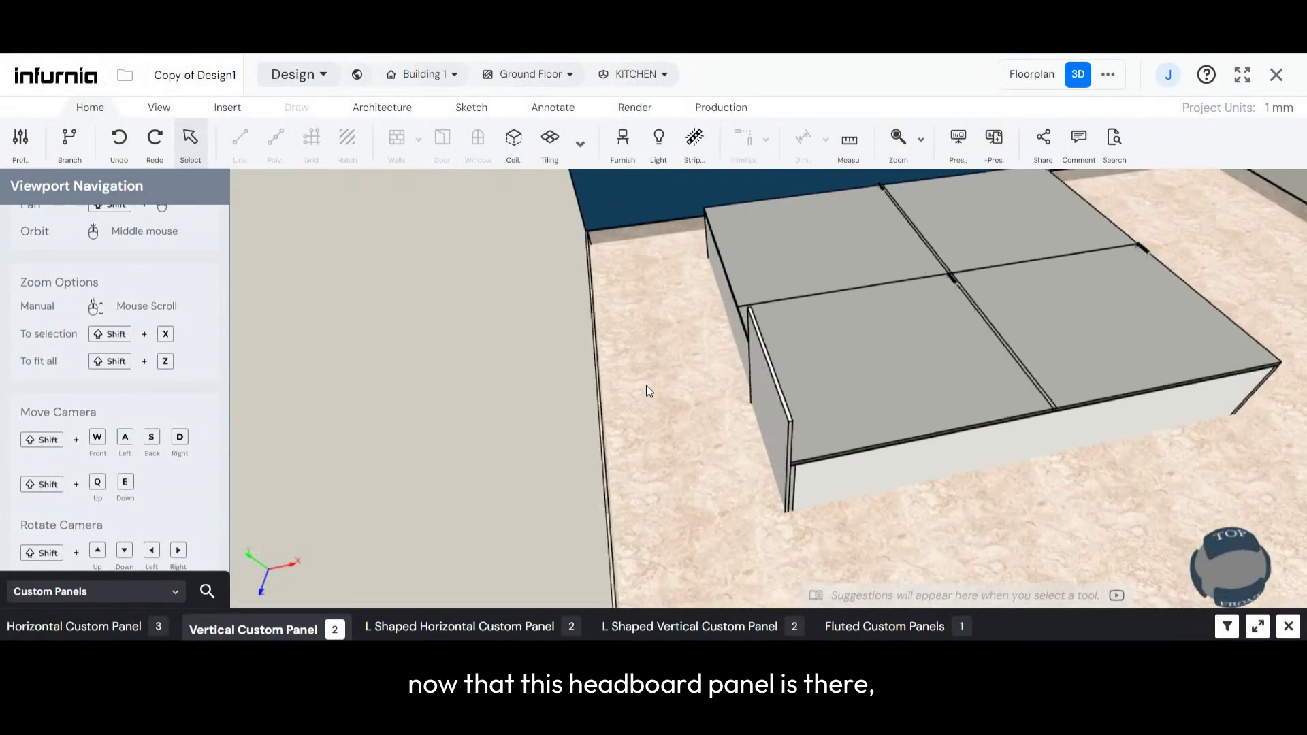
scroll(809, 465, up, 2)
scroll(602, 417, down, 5)
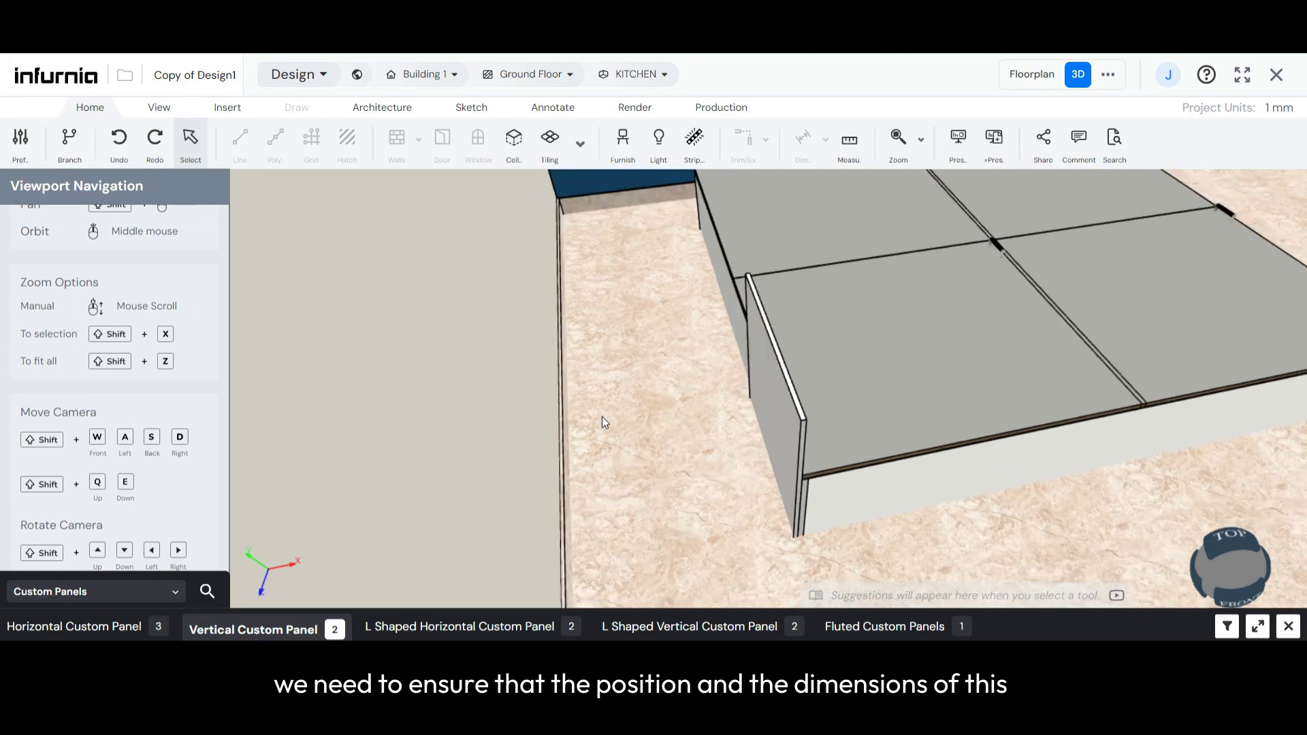
scroll(614, 423, up, 3)
scroll(758, 431, down, 3)
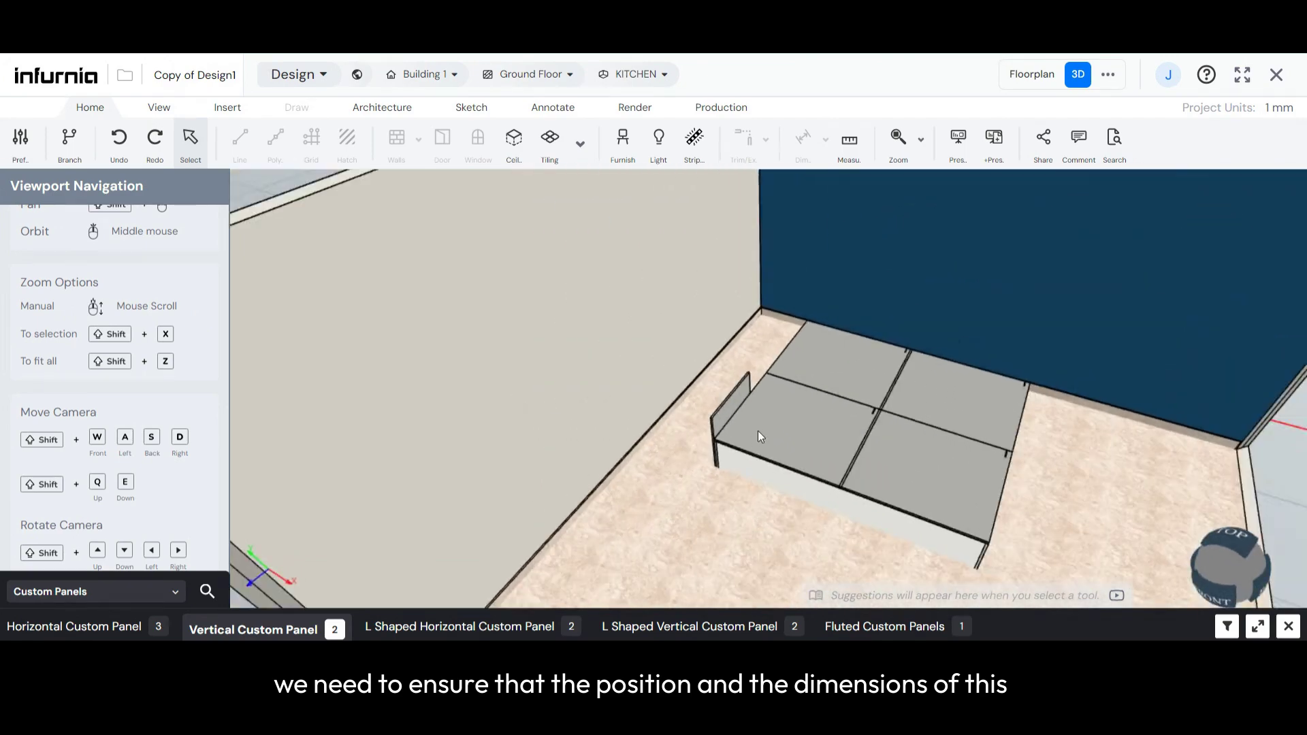
scroll(706, 419, up, 3)
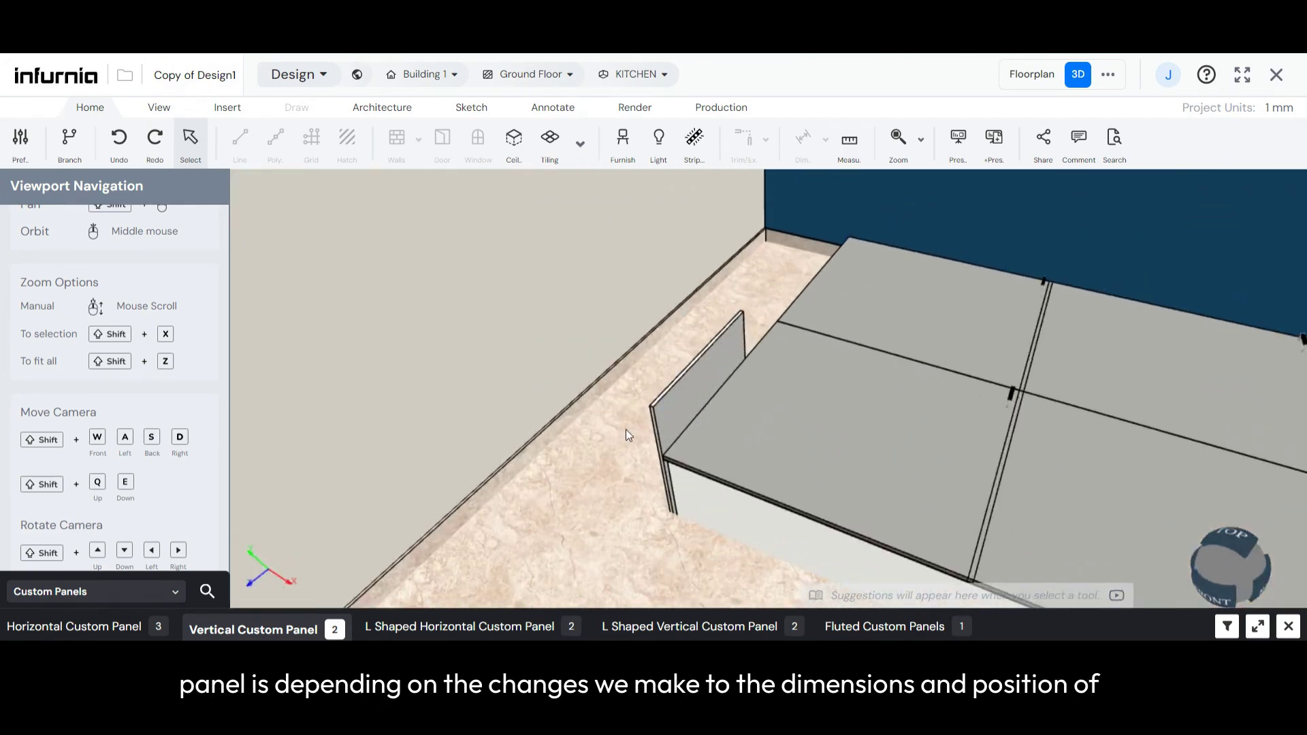
scroll(626, 432, down, 3)
scroll(768, 434, up, 3)
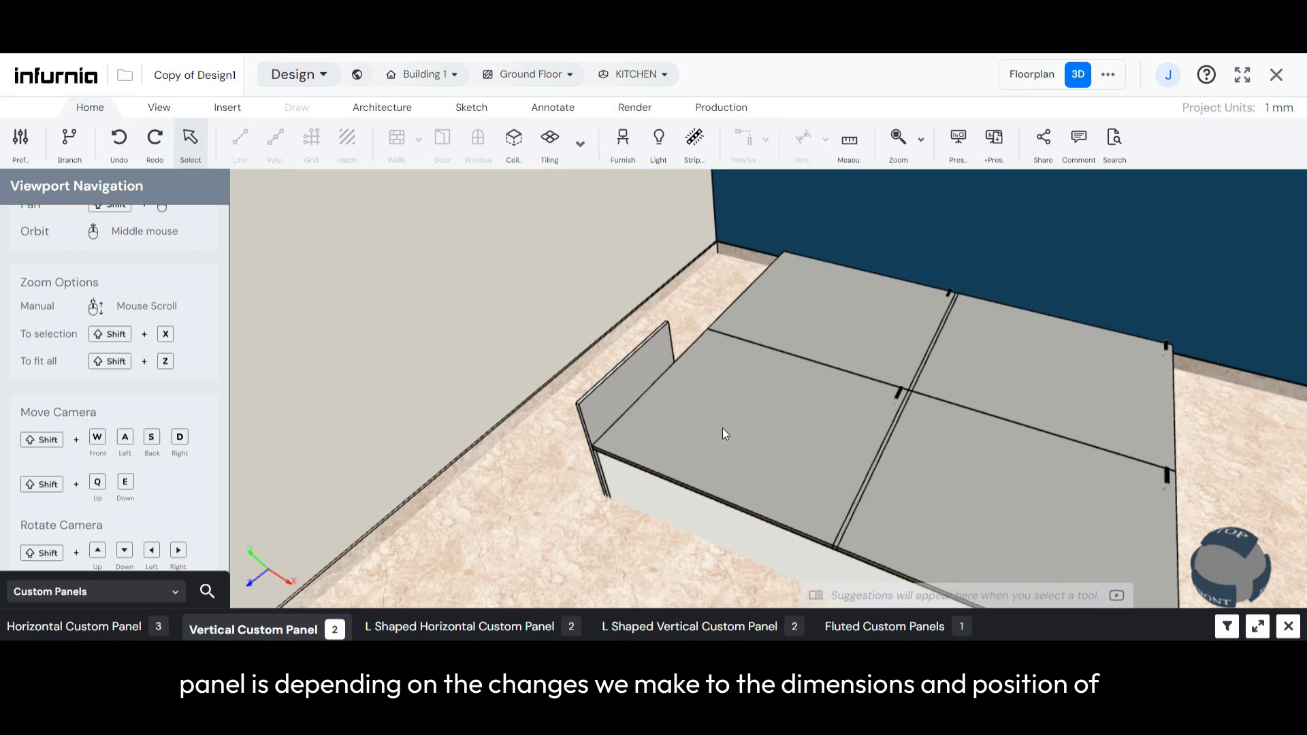
scroll(648, 486, down, 3)
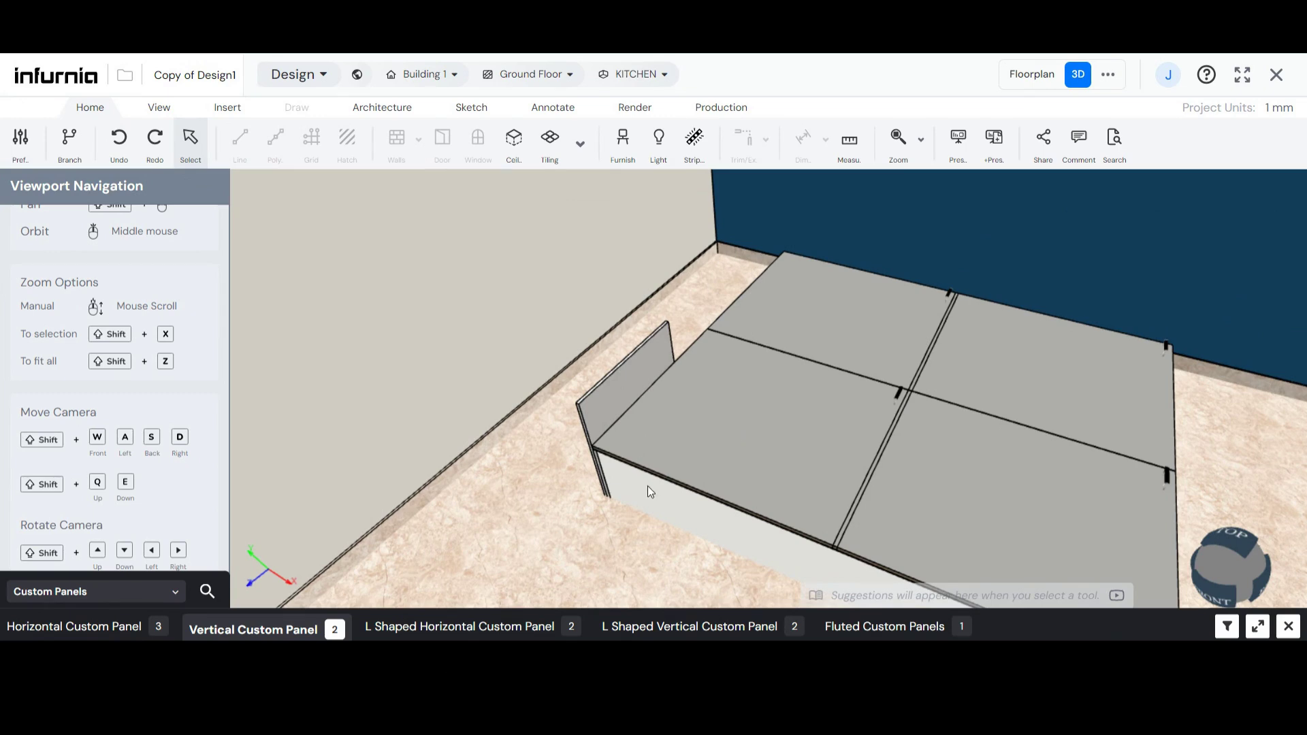
scroll(467, 484, down, 2)
scroll(529, 502, up, 2)
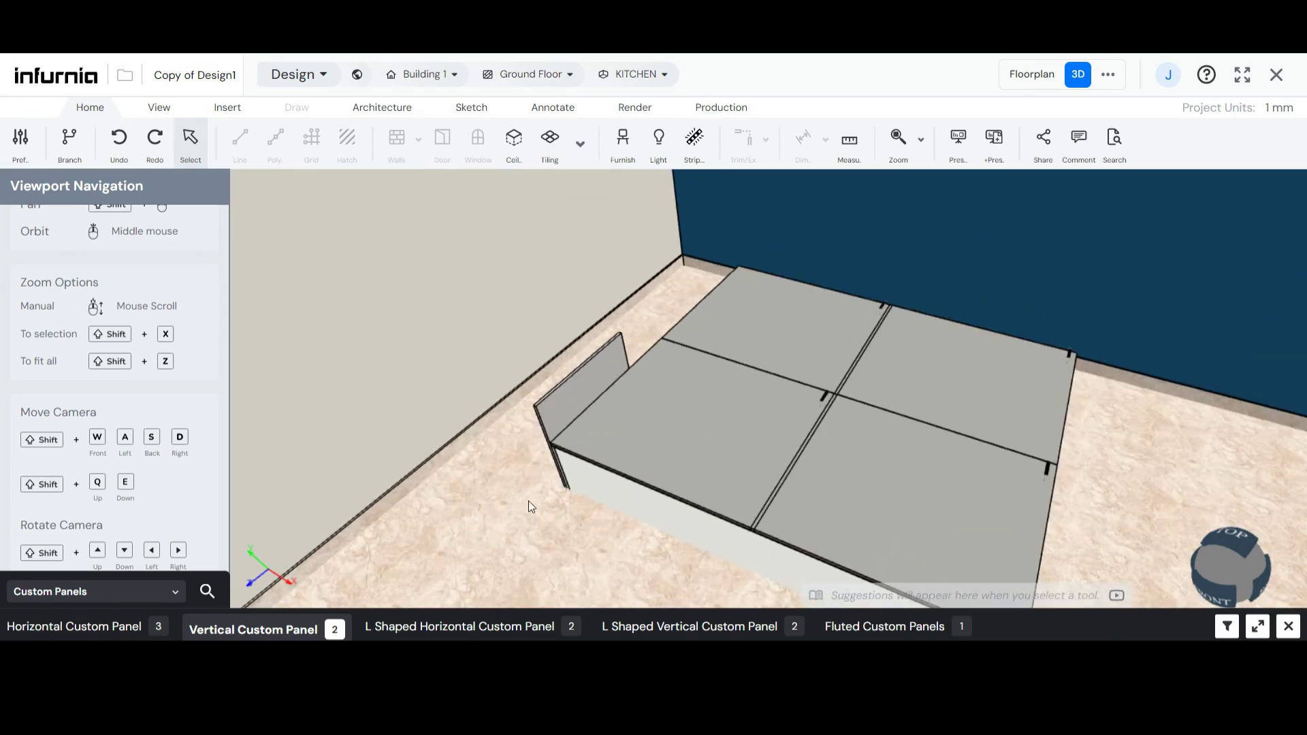
- Examine the bed's user component parameters and the cabinet dimensions that are linked to them
scroll(570, 422, down, 2)
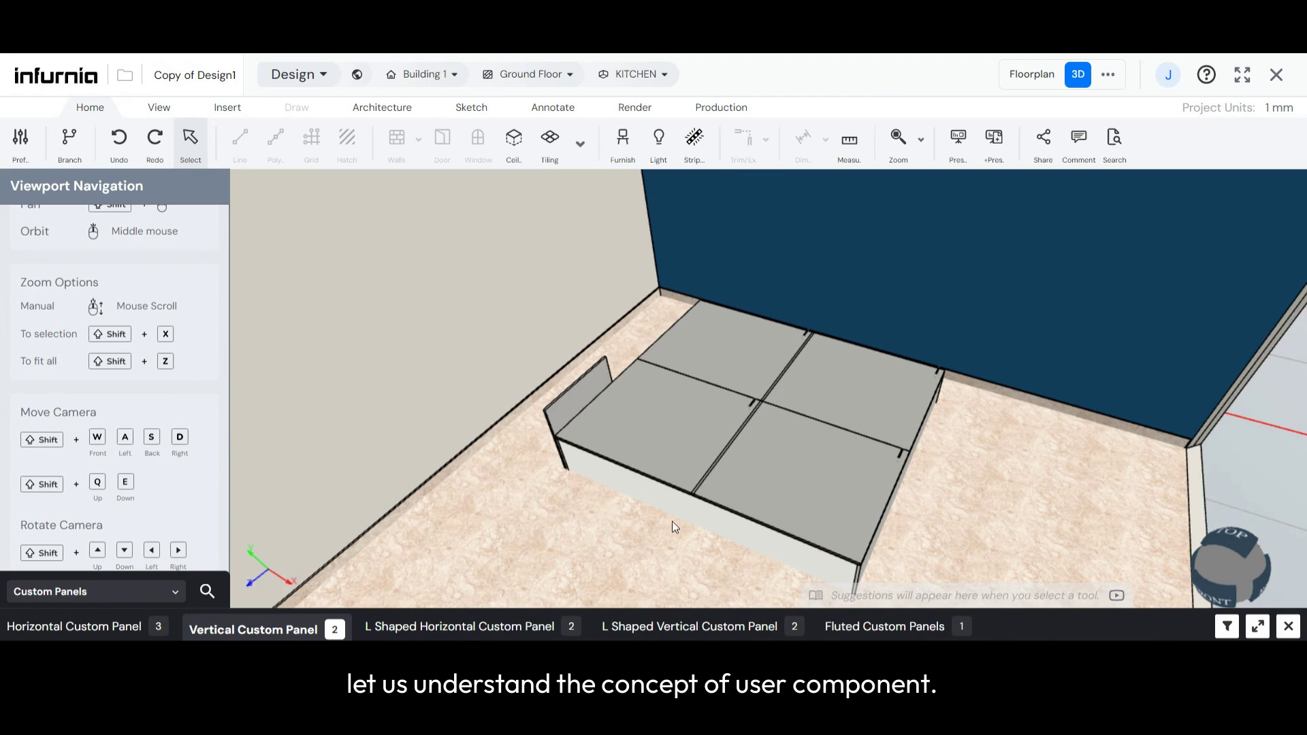
scroll(675, 523, up, 2)
scroll(643, 470, up, 1)
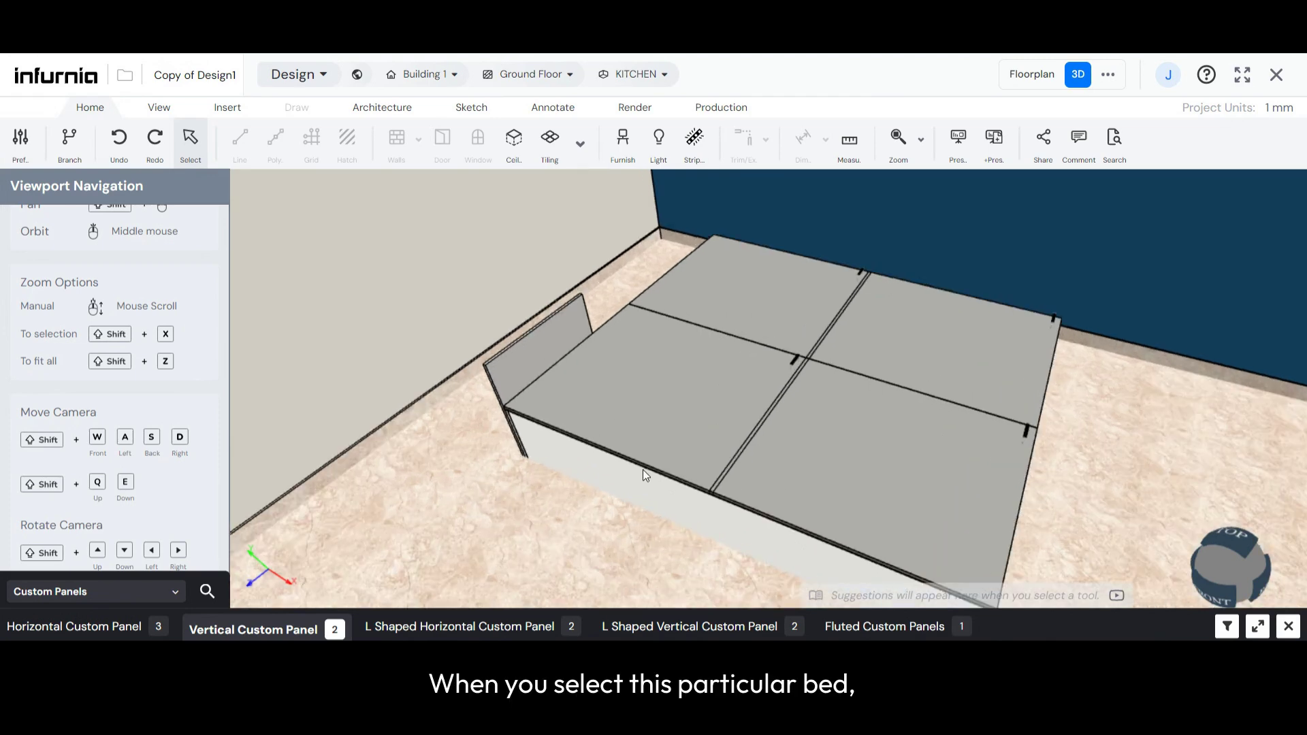
click(643, 469)
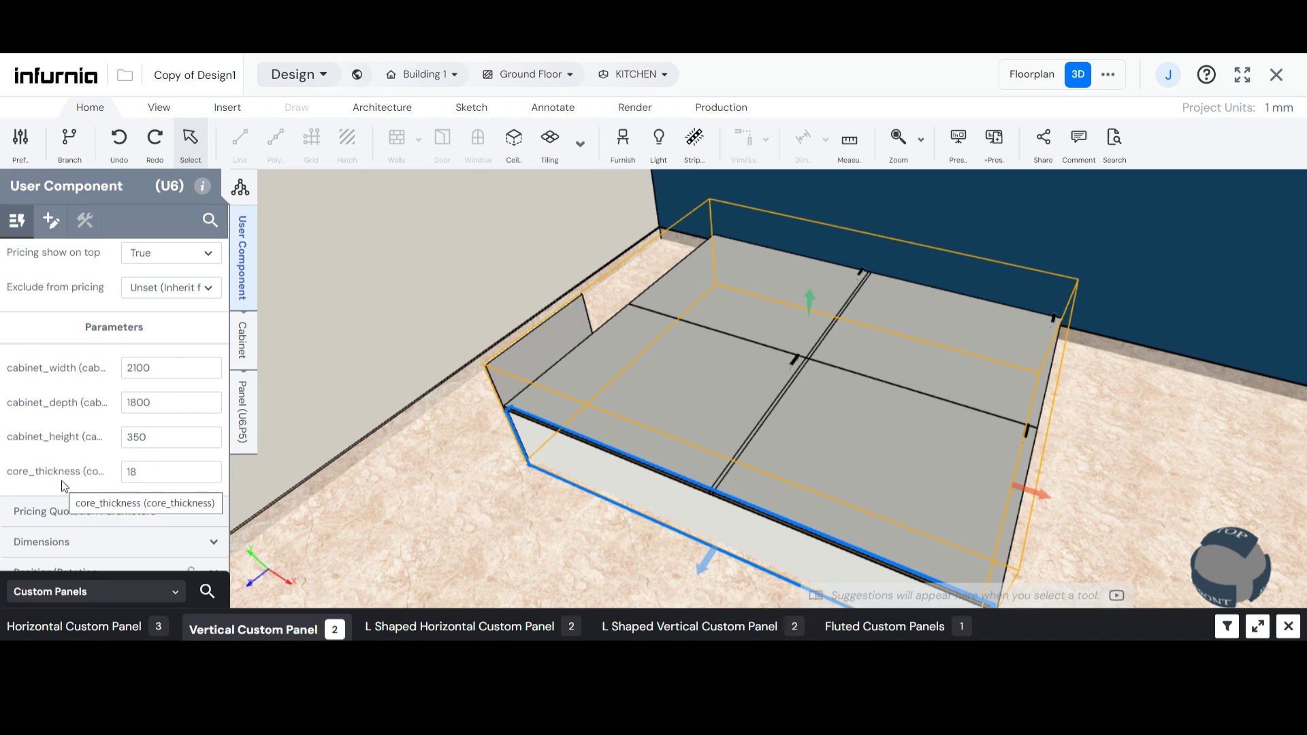
scroll(64, 485, down, 1)
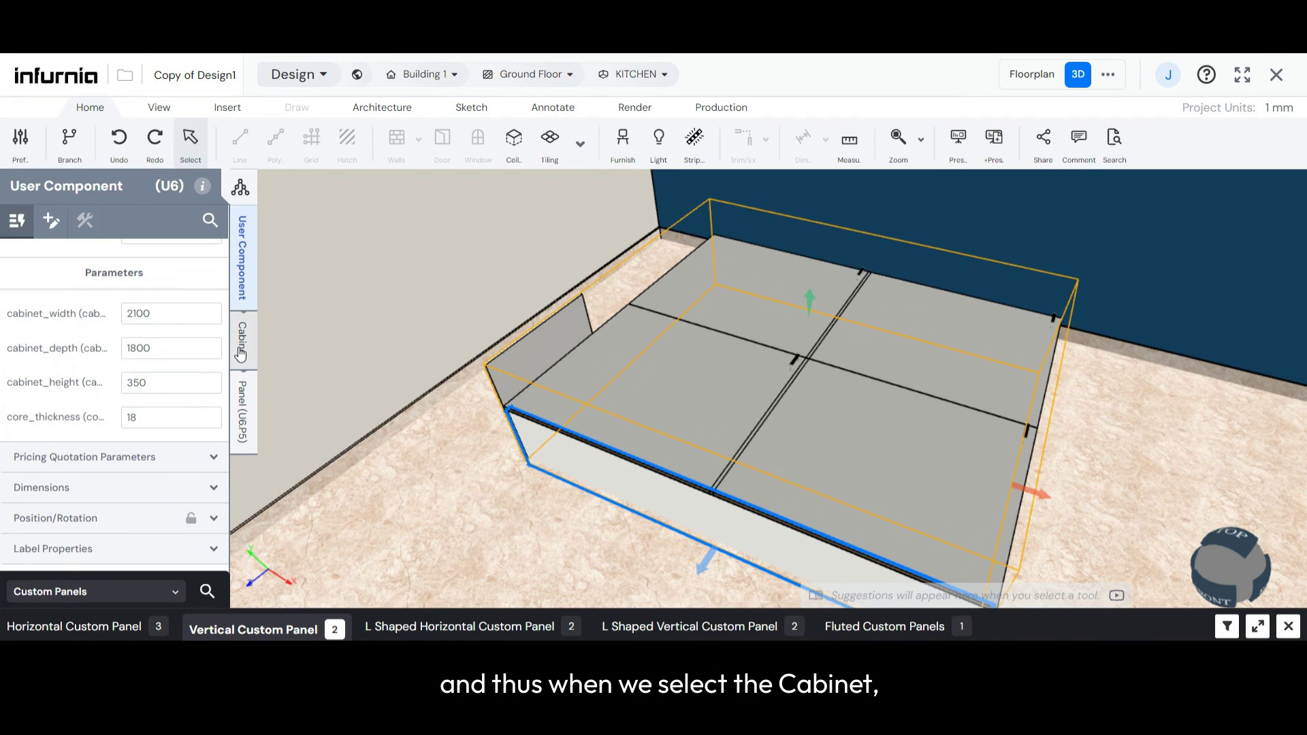
click(241, 353)
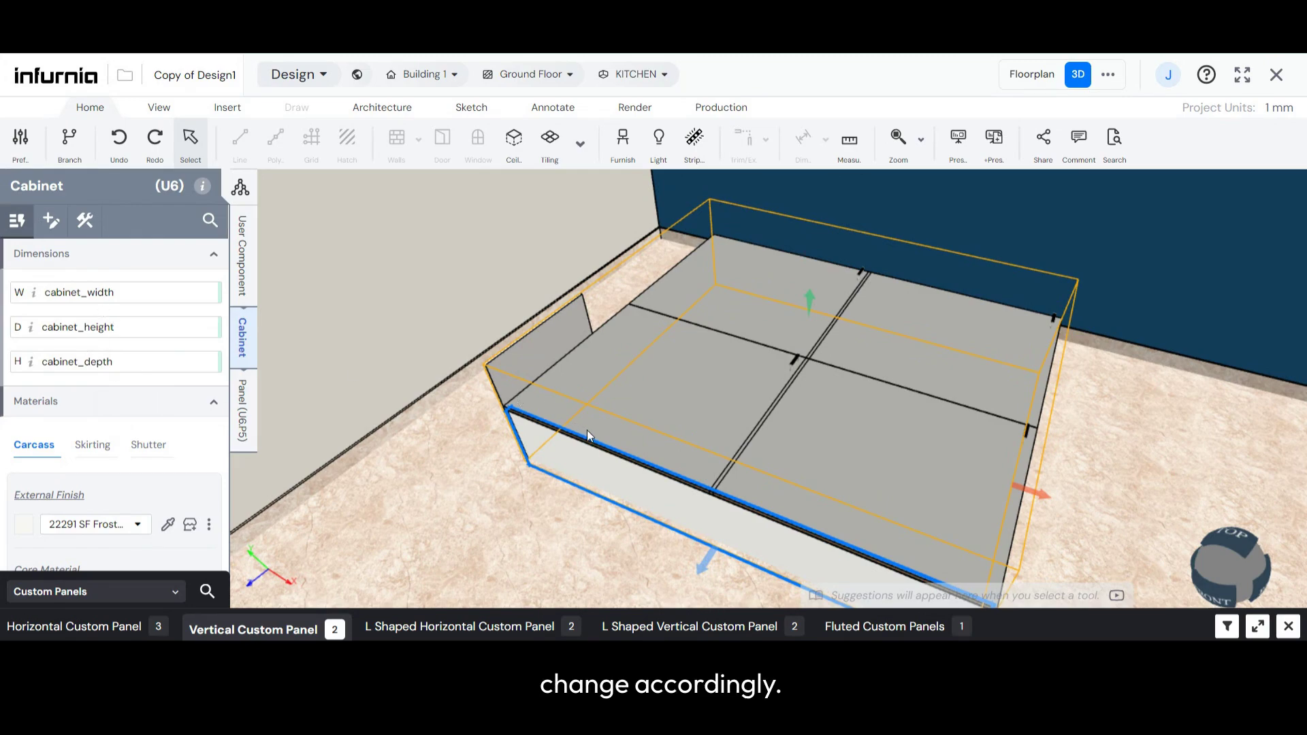
- Select the headboard panel, review the user component's parameters, and open the panel's own dimensions
middle_drag(578, 429, 537, 501)
scroll(783, 427, up, 3)
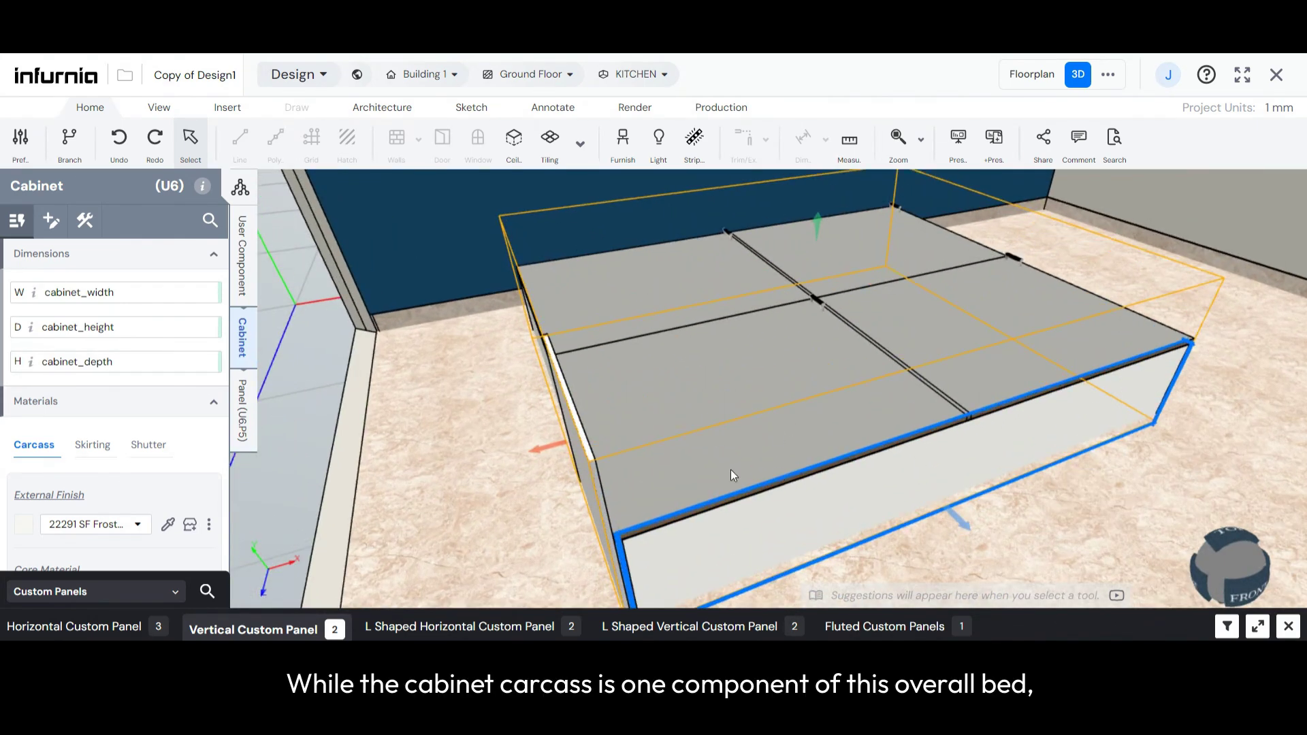
click(586, 448)
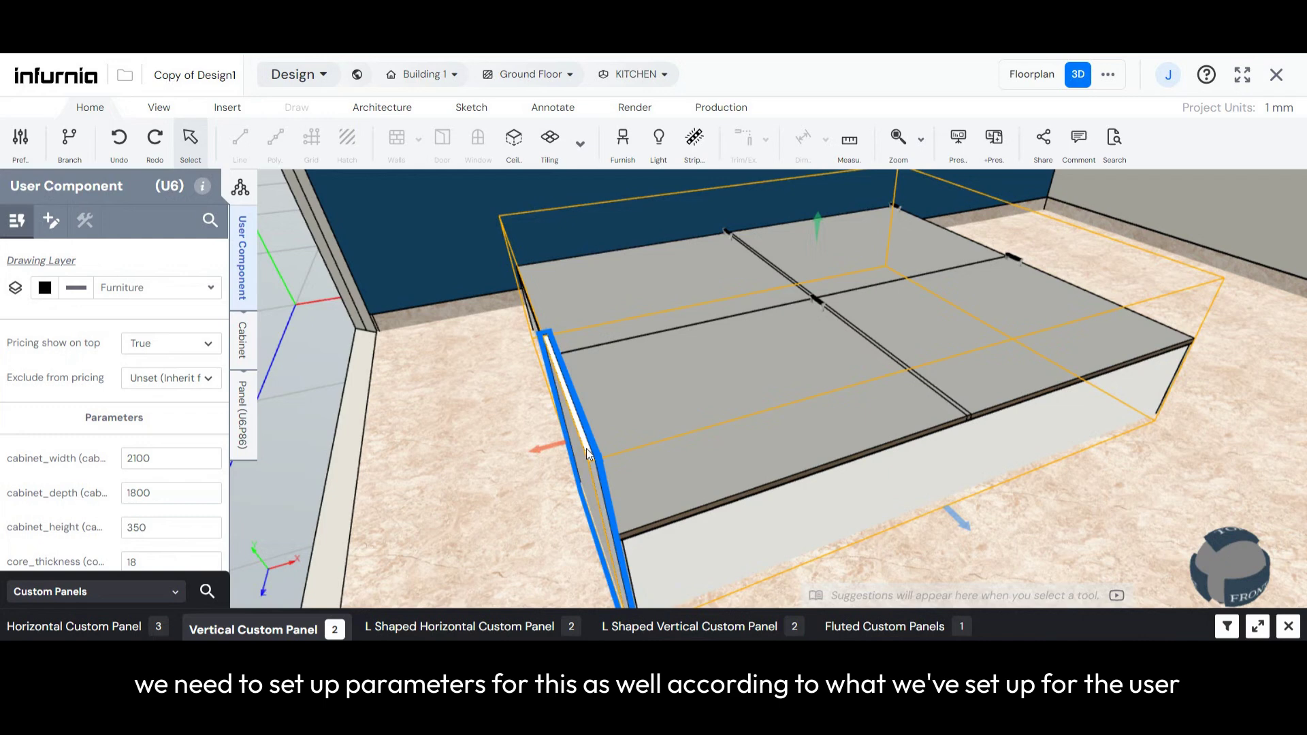
scroll(102, 470, down, 1)
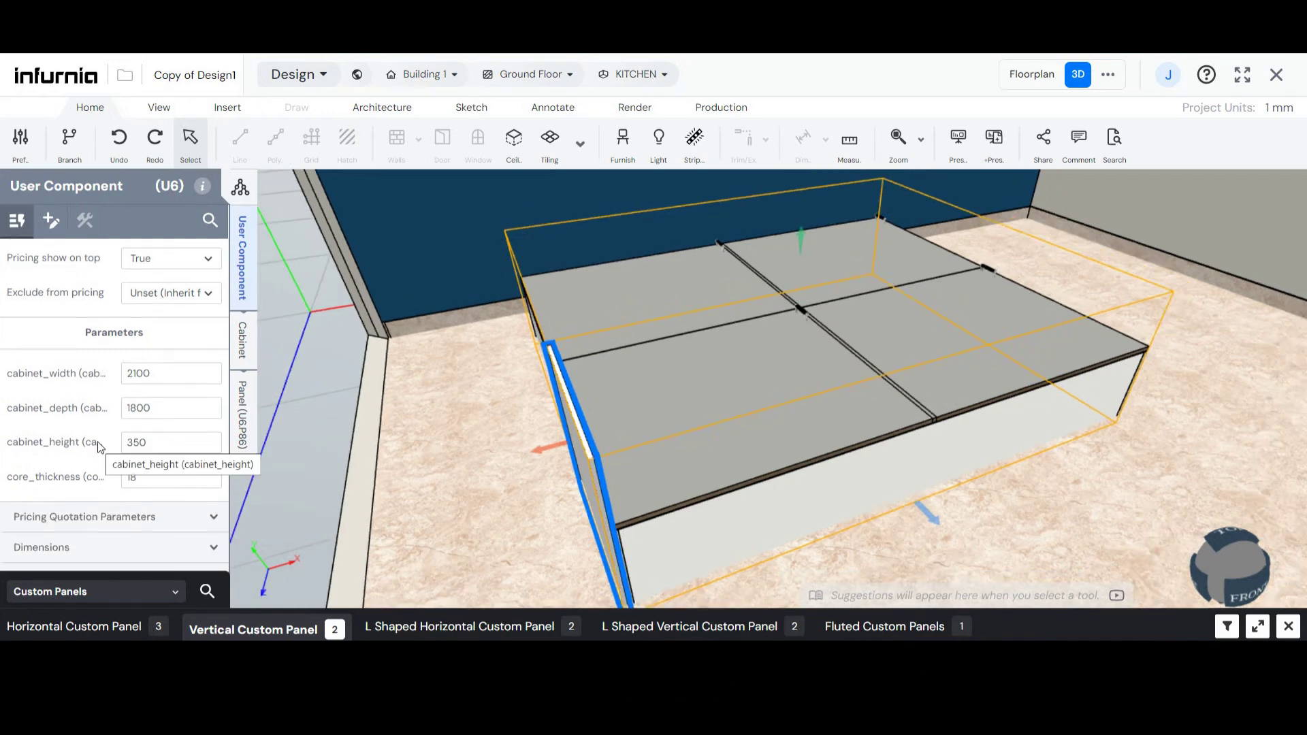
click(242, 427)
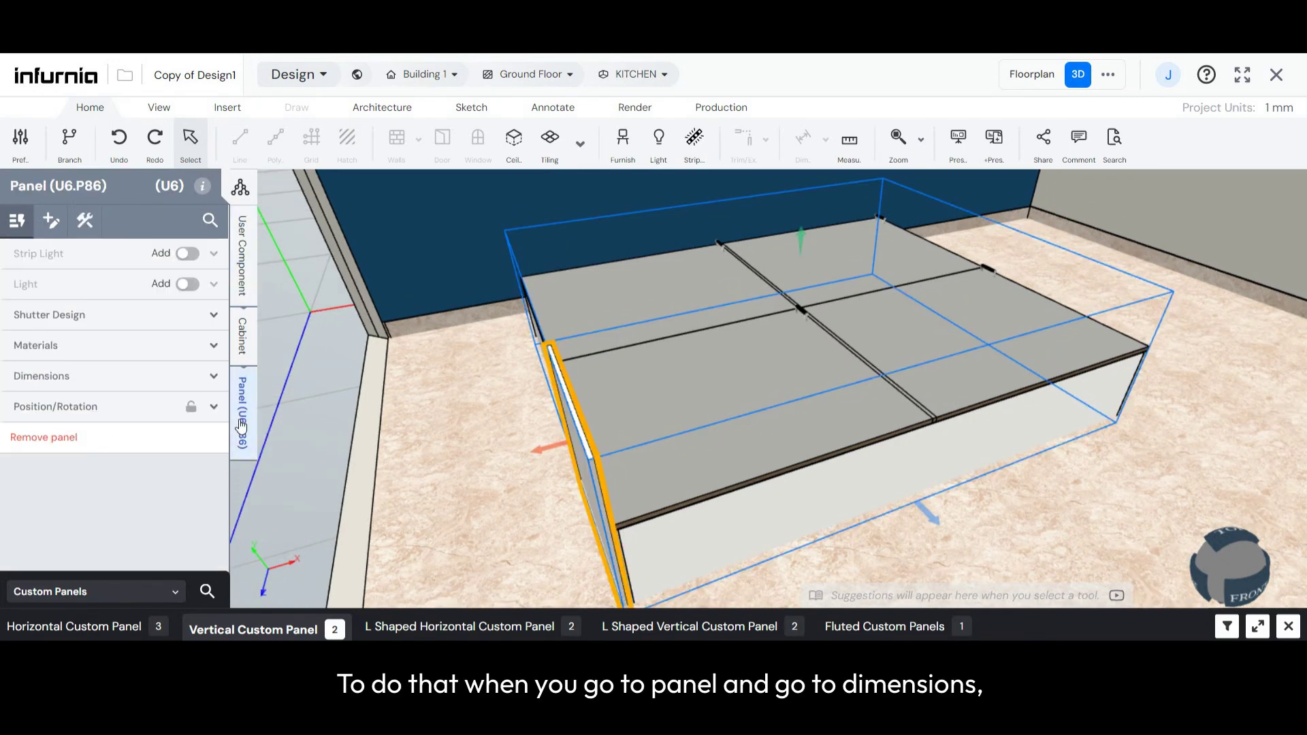
click(89, 378)
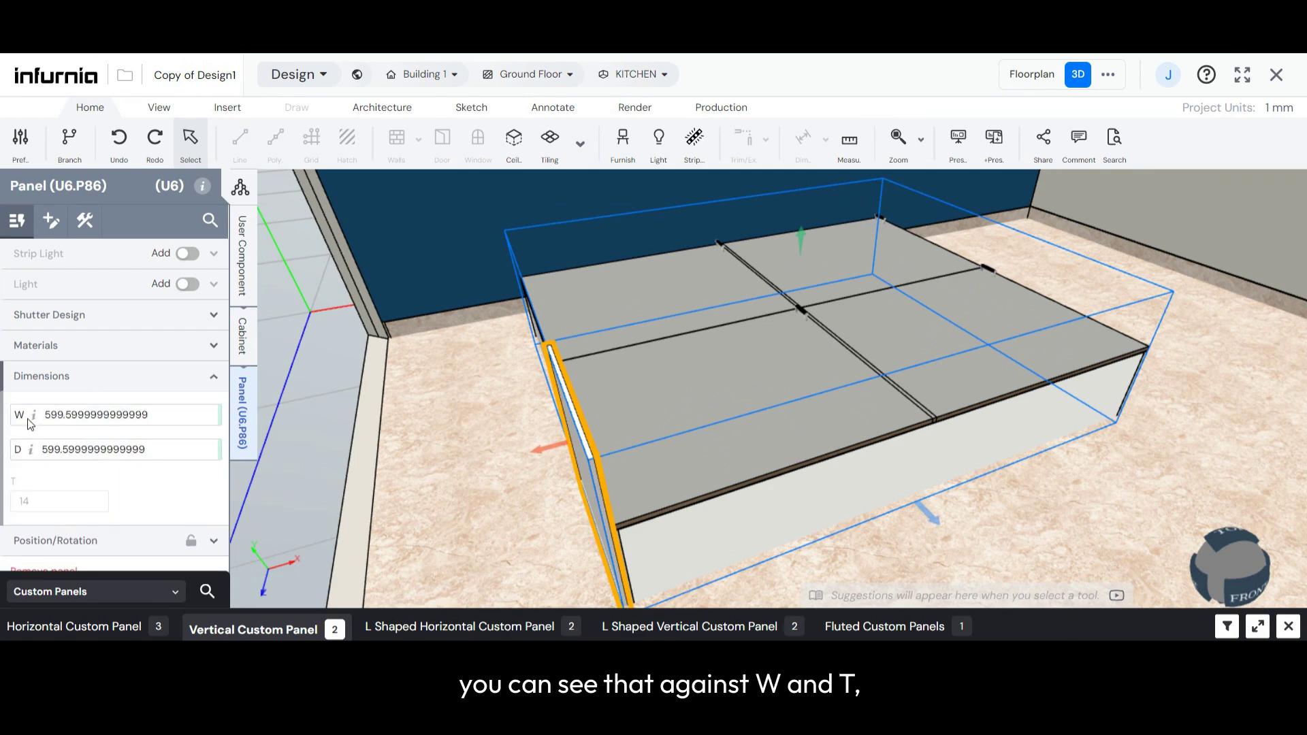
mouse_move(27, 449)
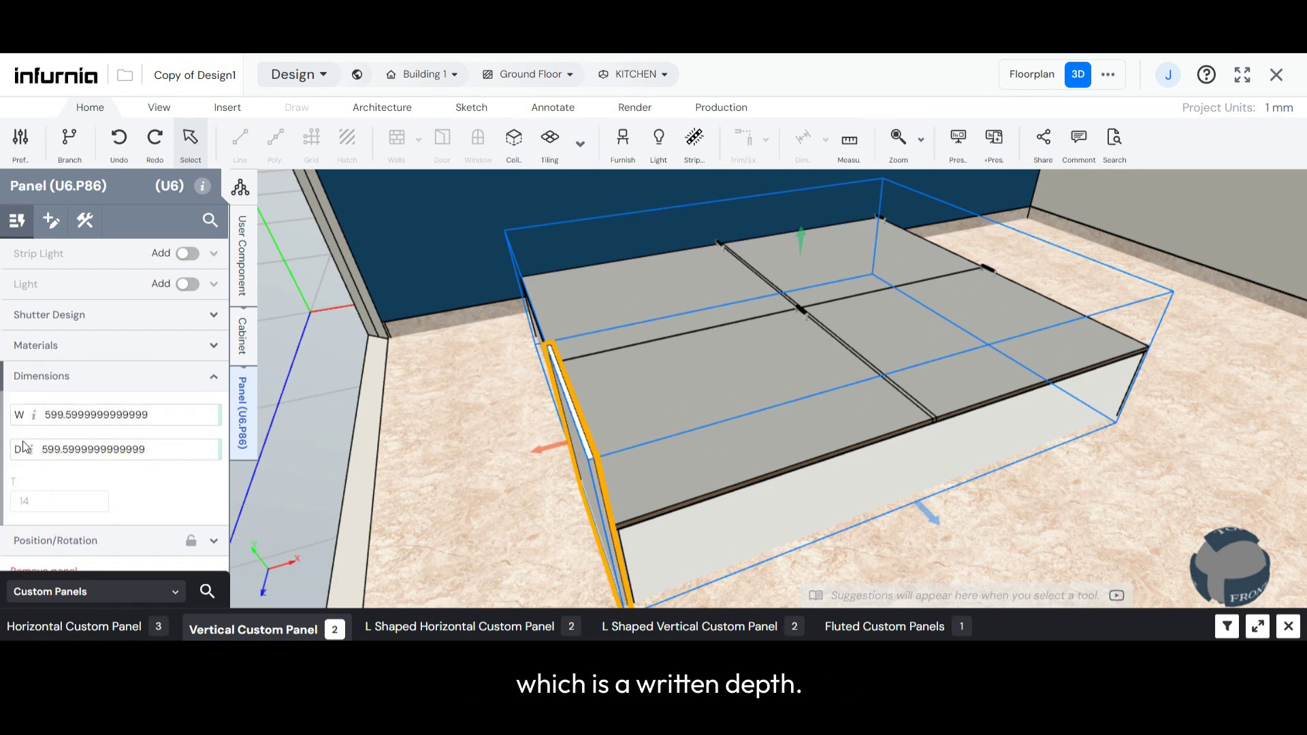
mouse_move(34, 415)
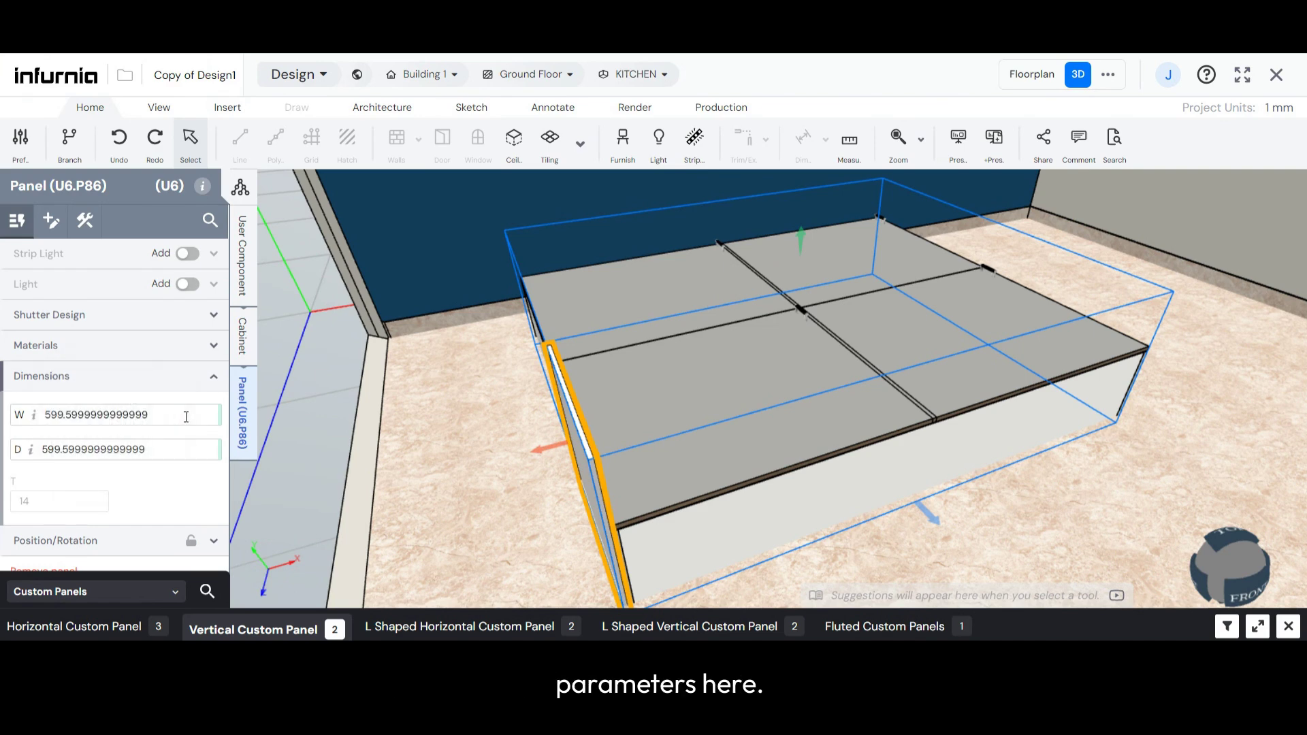
- Set the headboard panel's W dimension to the cabinet_width parameter
scroll(649, 469, up, 5)
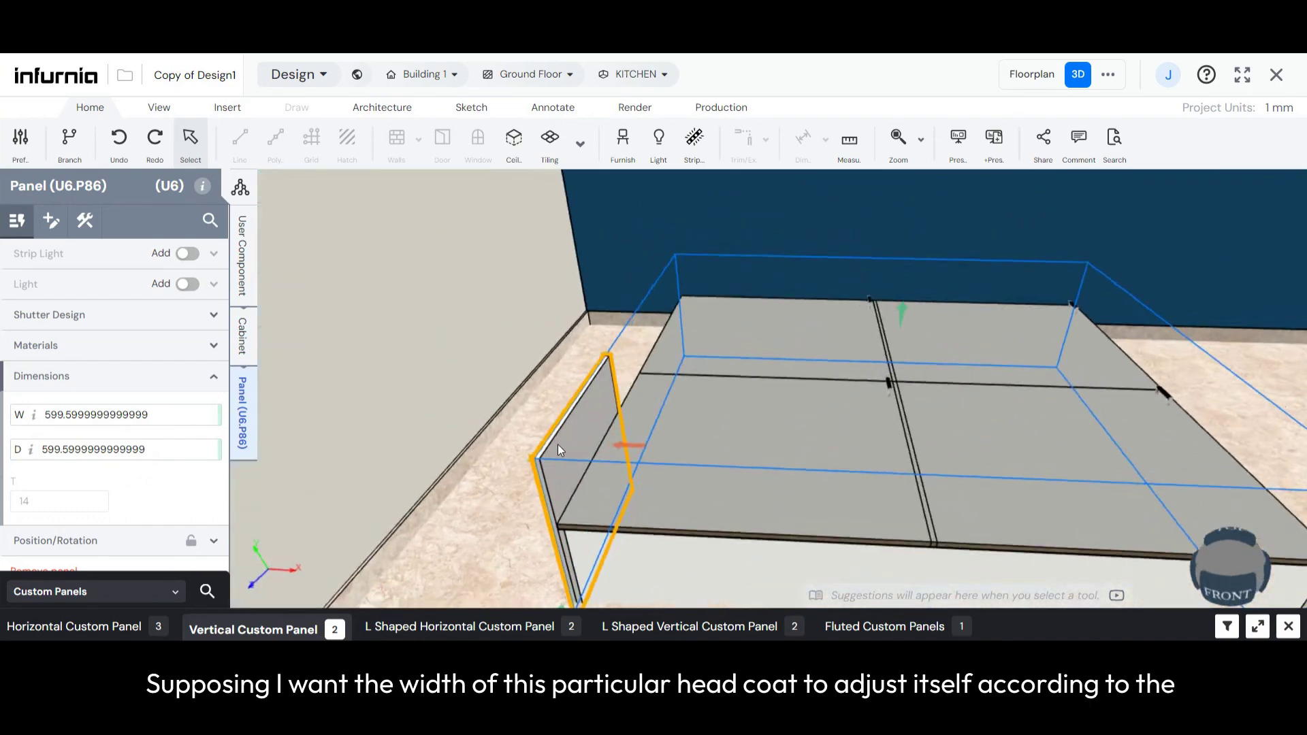
scroll(527, 473, down, 4)
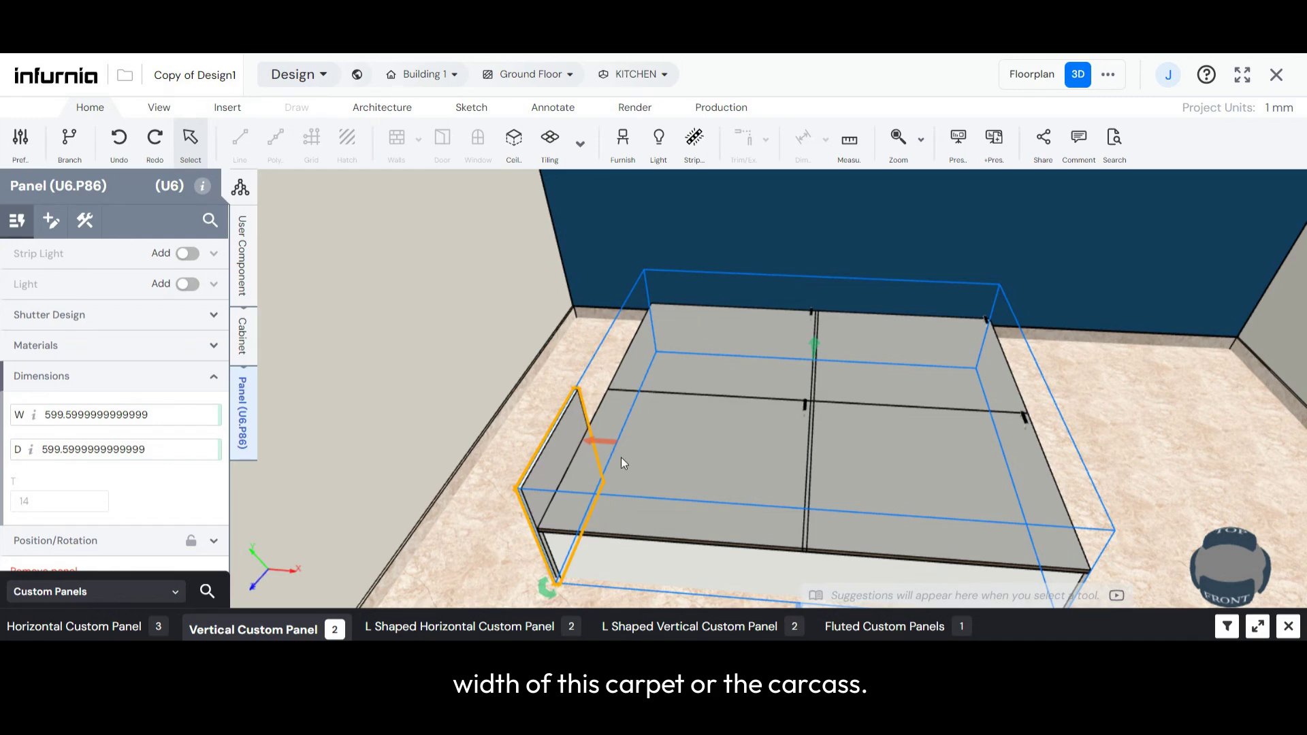
click(145, 416)
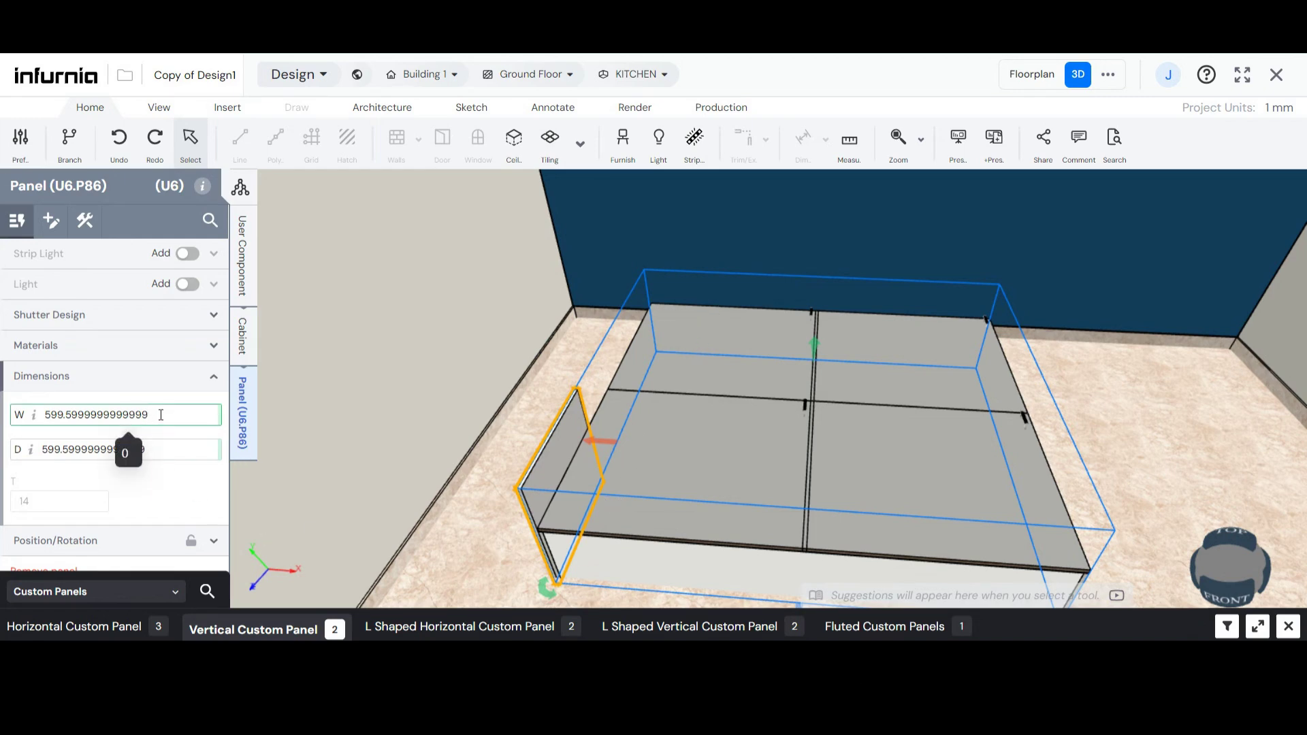
drag(149, 414, 47, 416)
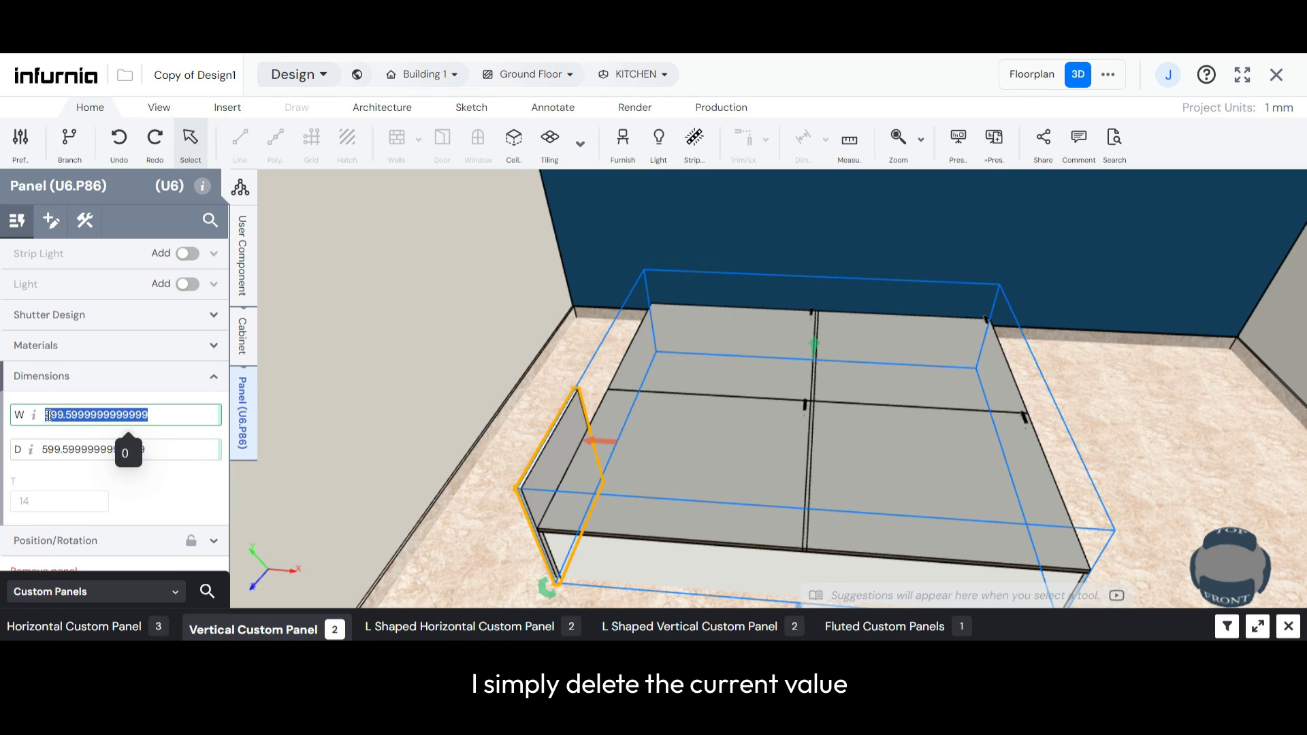
key(BackSpace)
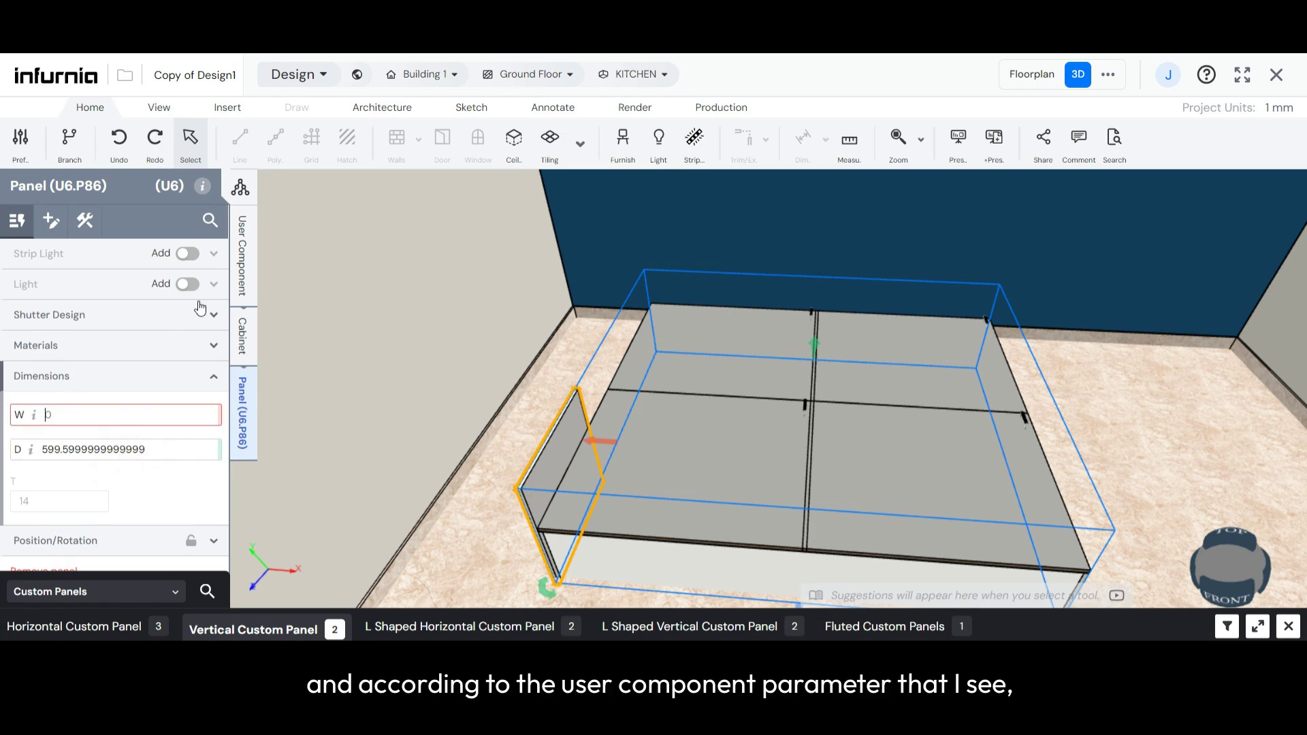
click(241, 276)
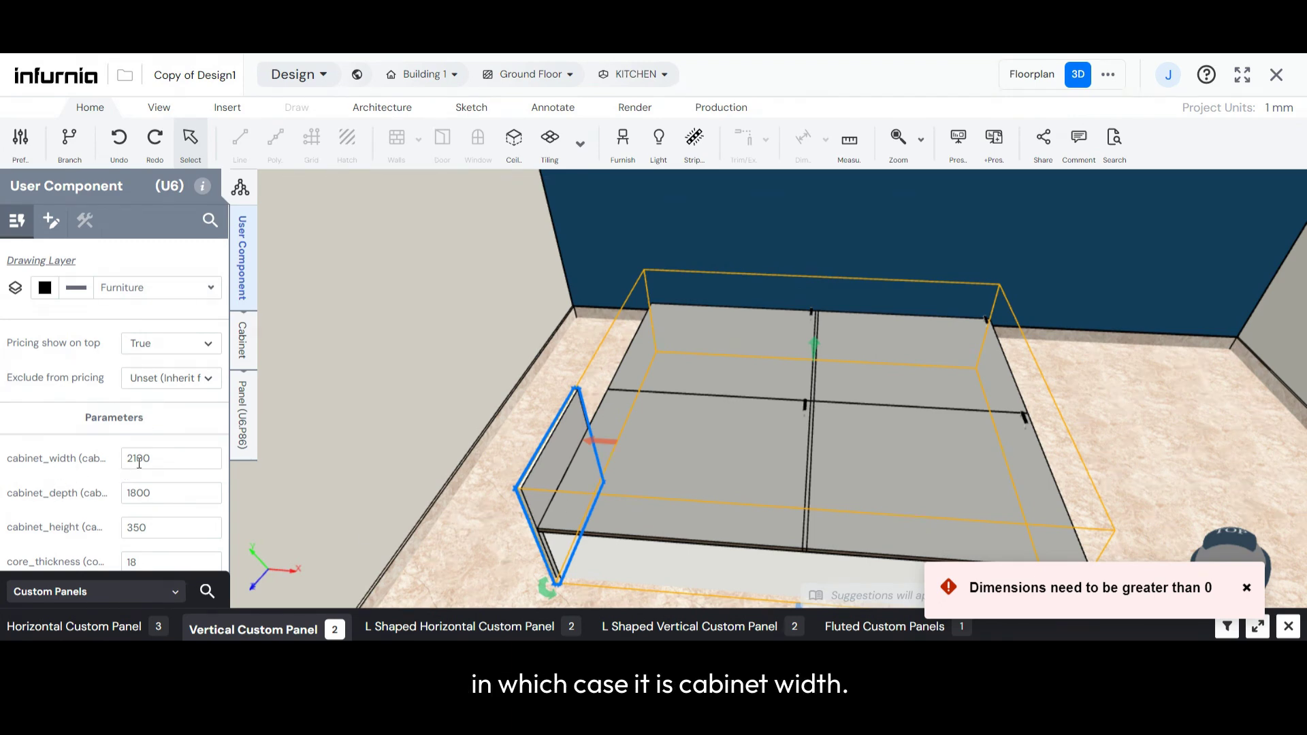
click(242, 419)
drag(150, 417, 42, 416)
text(ca)
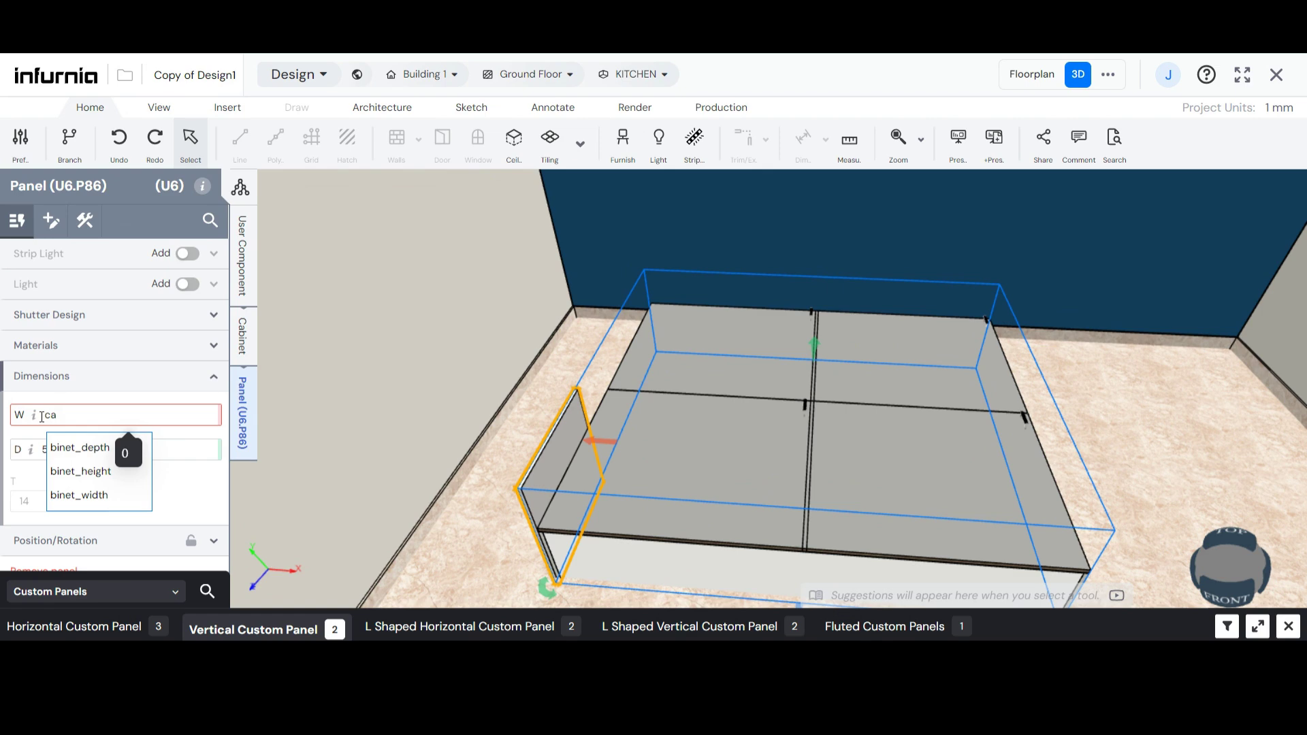
click(86, 495)
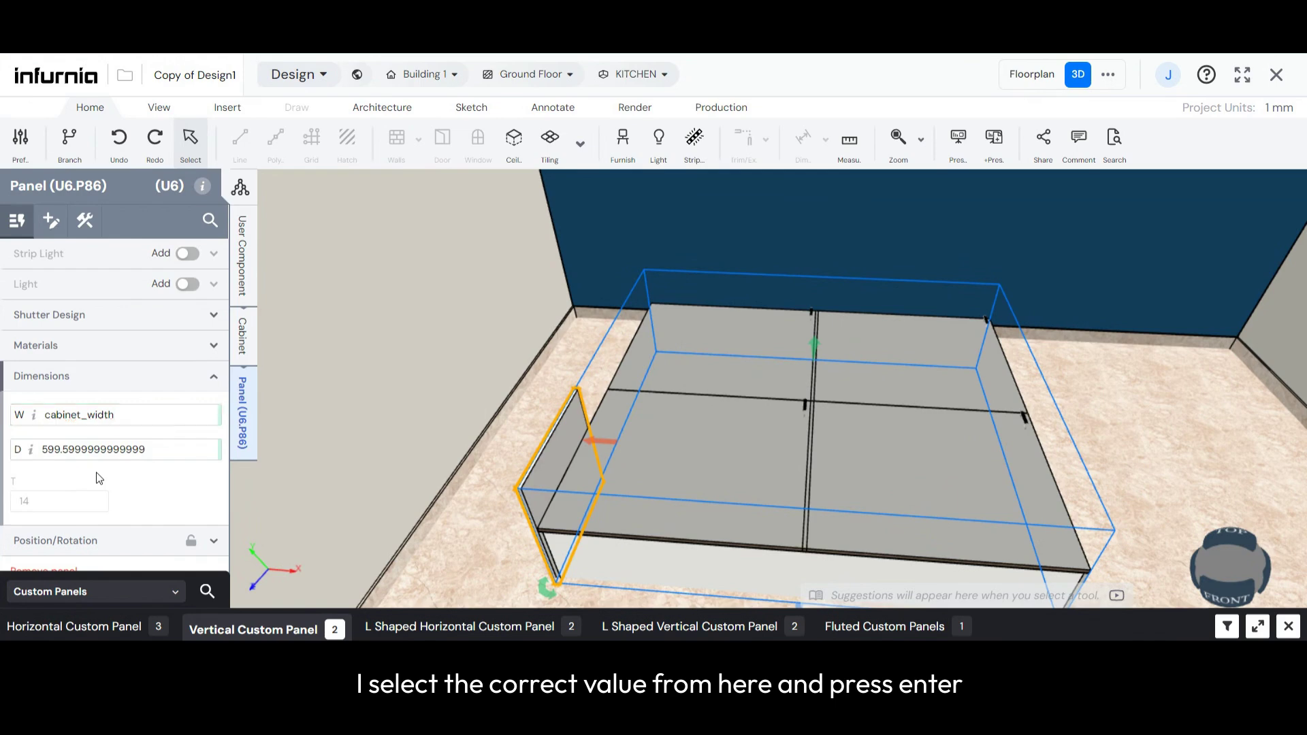
key(Return)
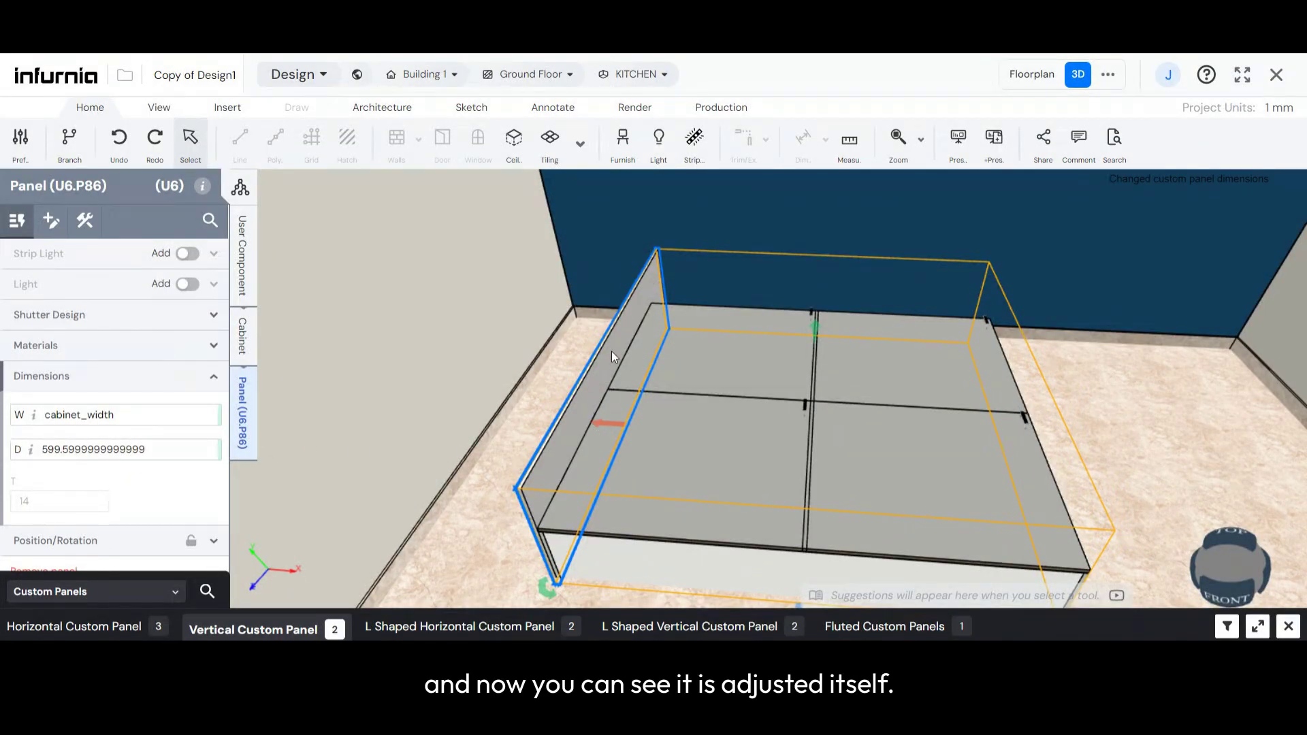
- Link the headboard panel's W dimension to the cabinet_depth parameter instead
click(133, 419)
key(BackSpace)
key(BackSpace)
key(BackSpace)
key(BackSpace)
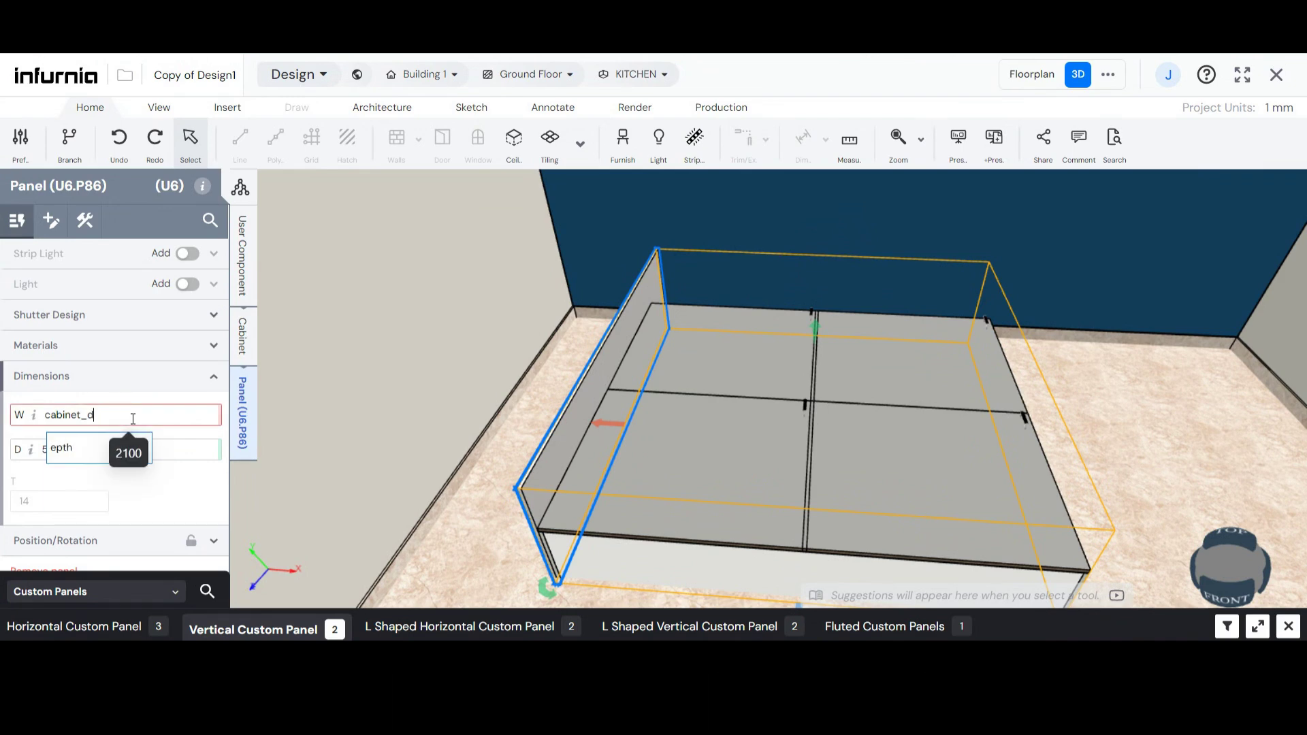
key(BackSpace)
text(de)
click(75, 451)
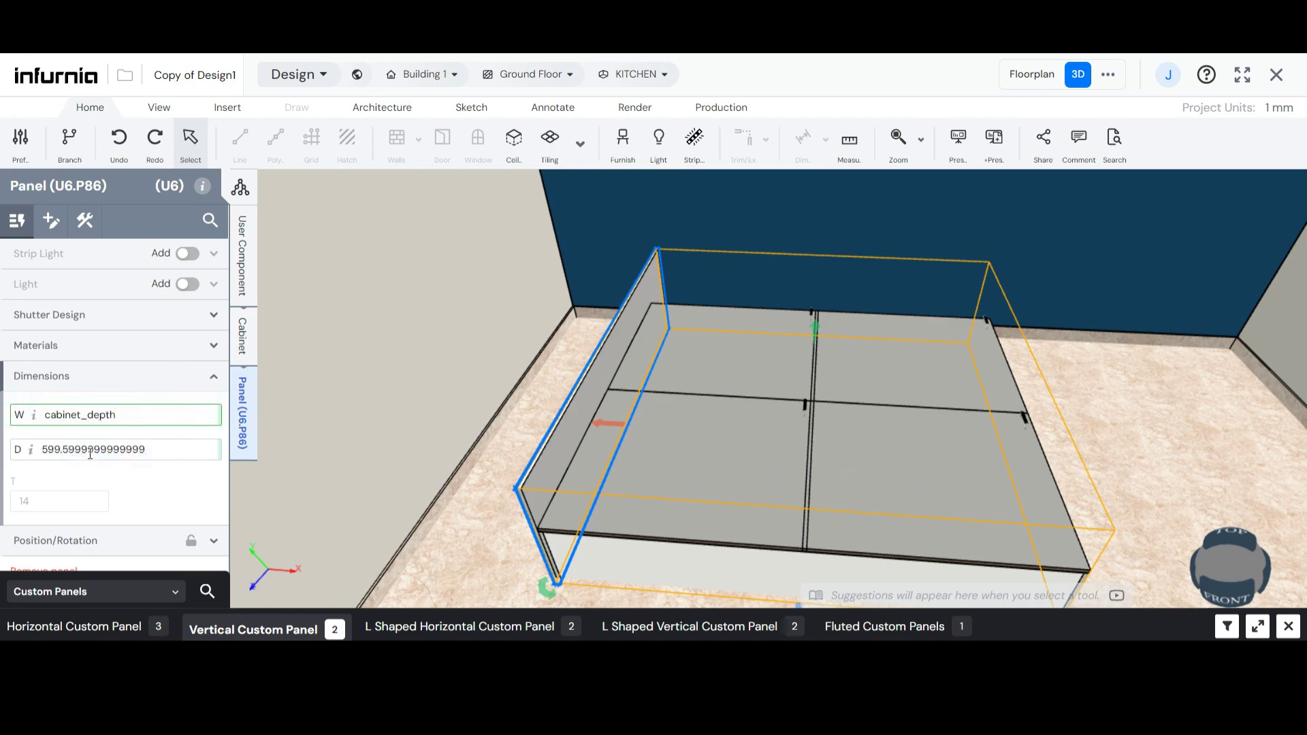
click(368, 465)
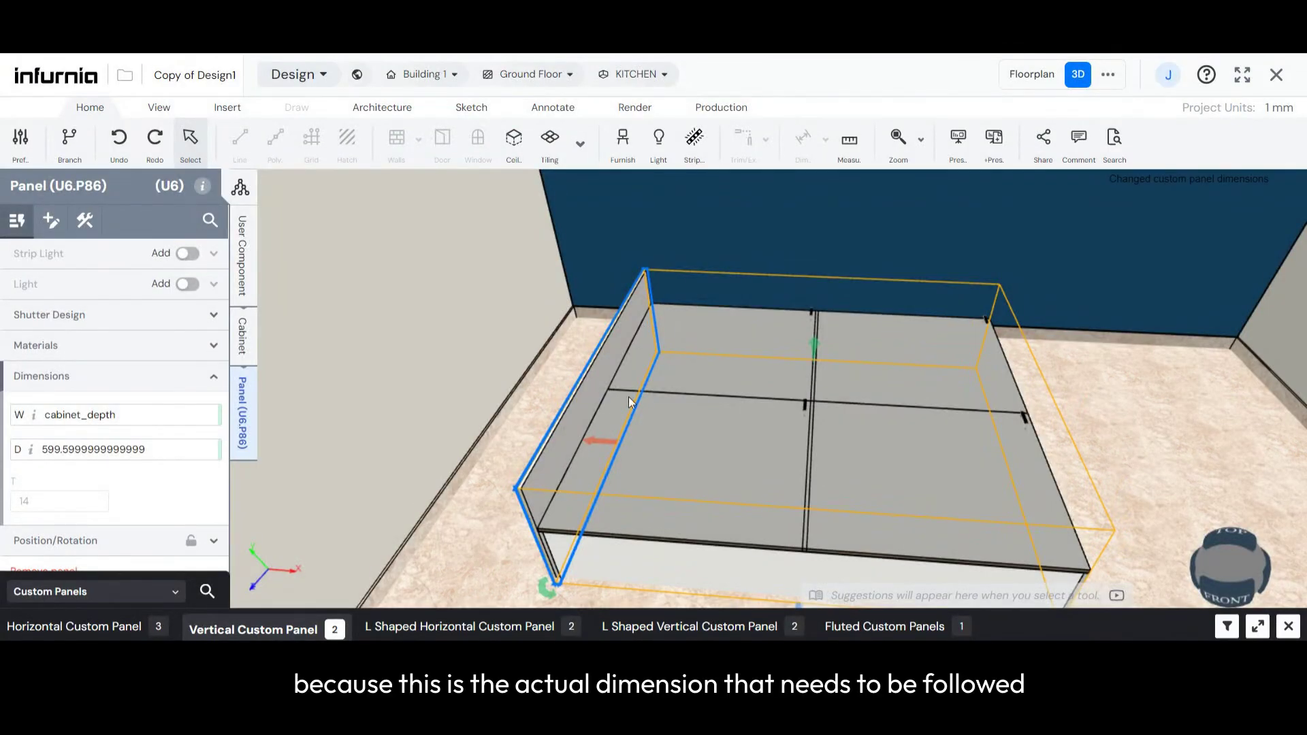
- Set the headboard panel's D dimension, its height, to a fixed 600 mm
drag(552, 548, 615, 507)
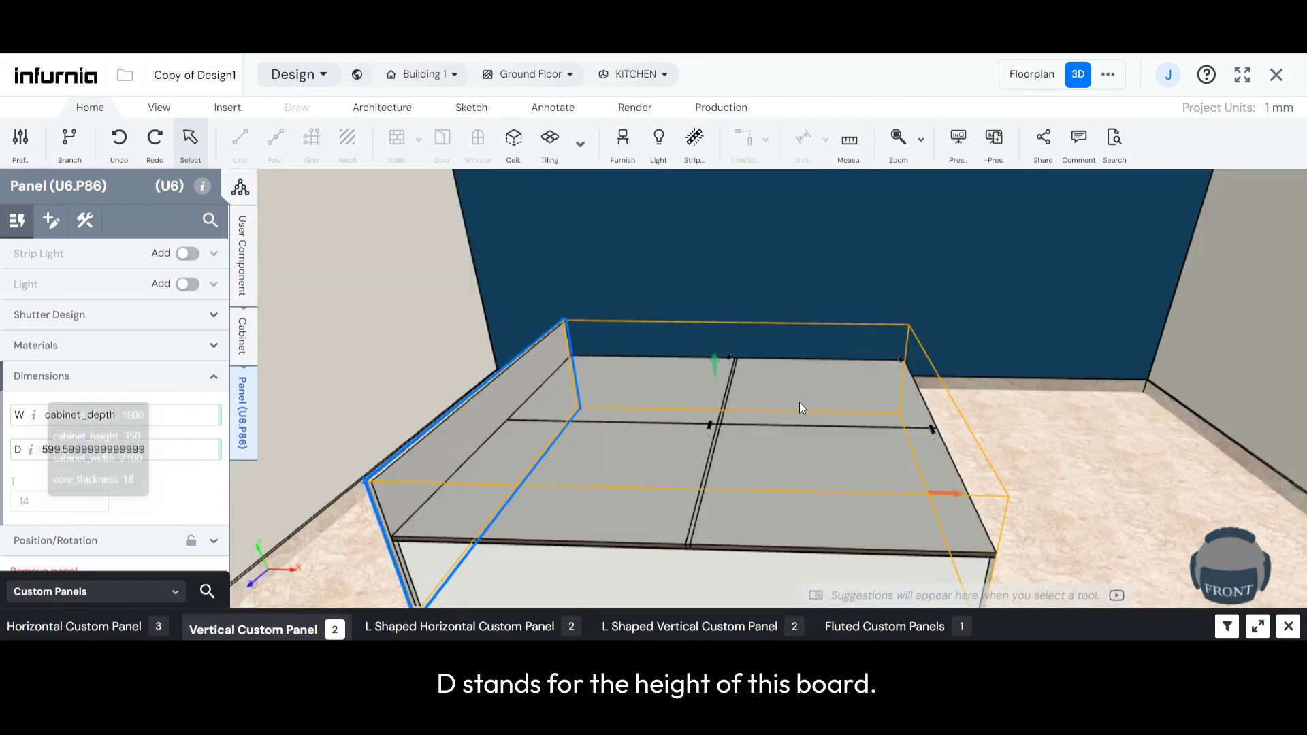
scroll(799, 404, down, 3)
scroll(523, 518, up, 2)
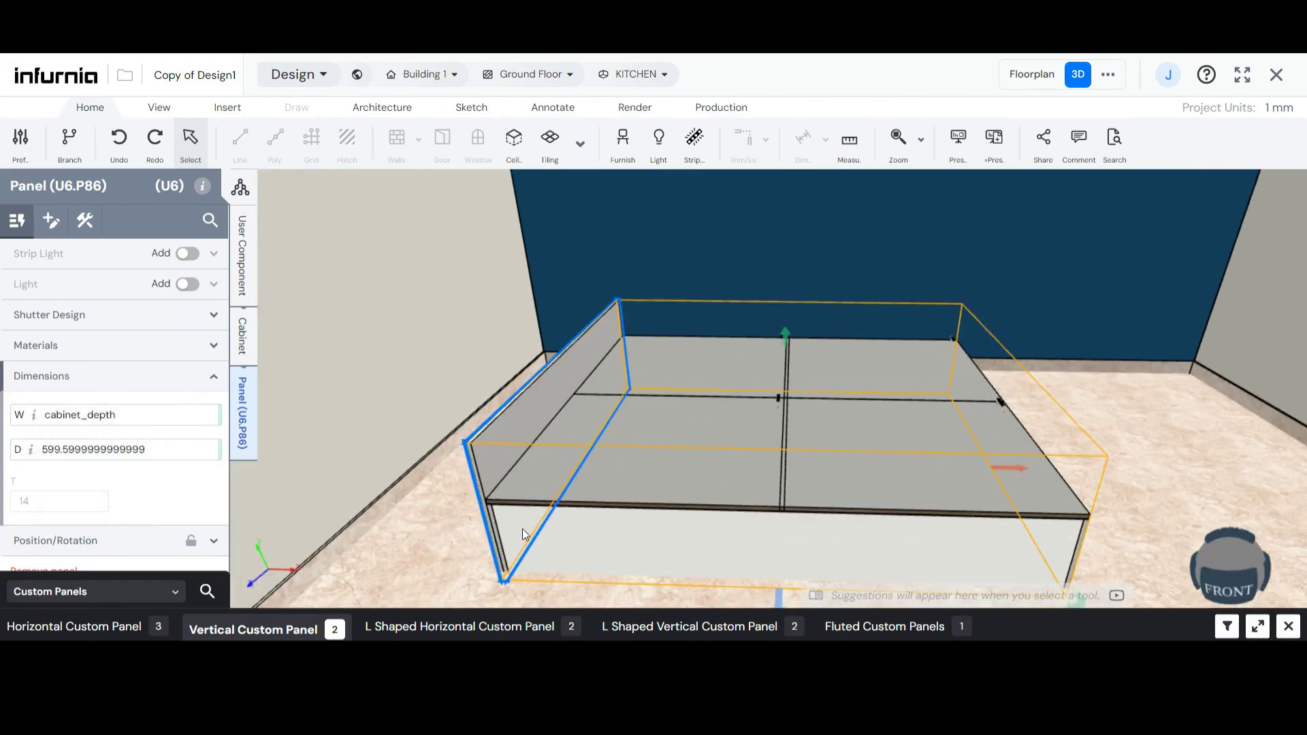
drag(521, 528, 614, 504)
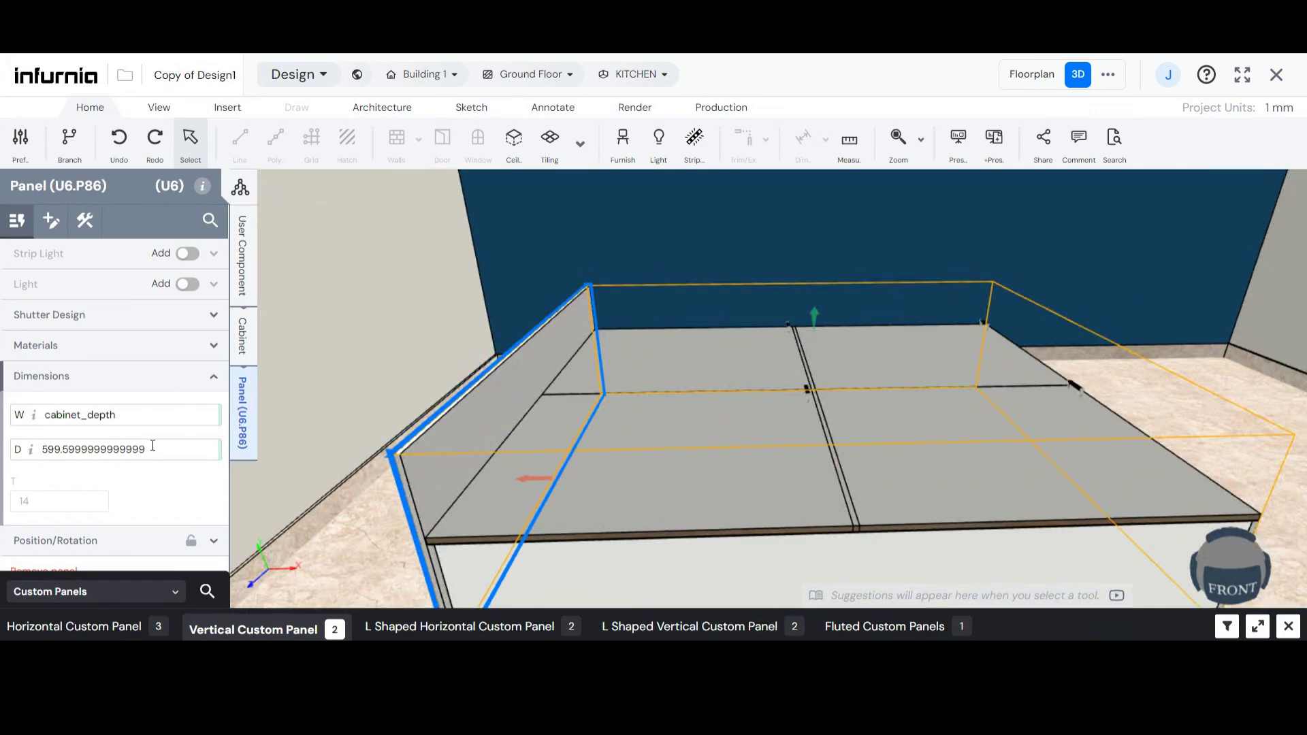
drag(145, 449, 8, 454)
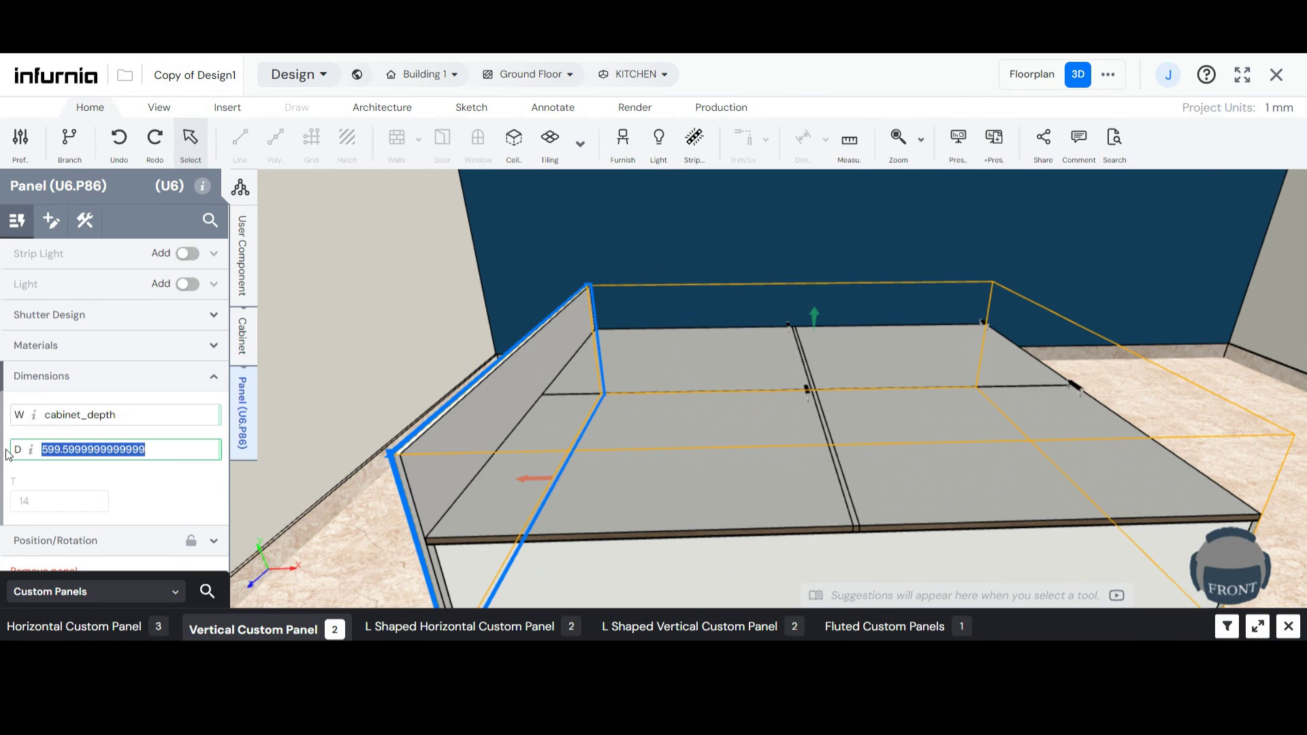
text(600)
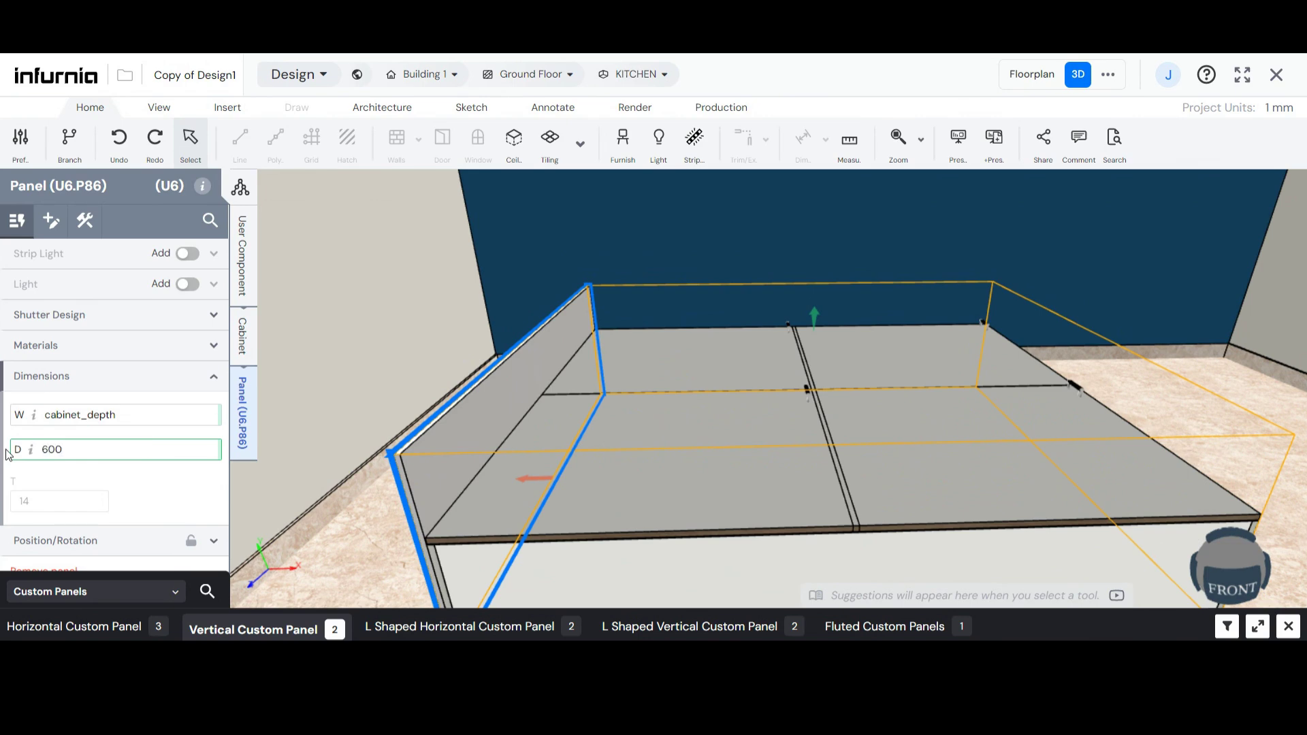
key(Return)
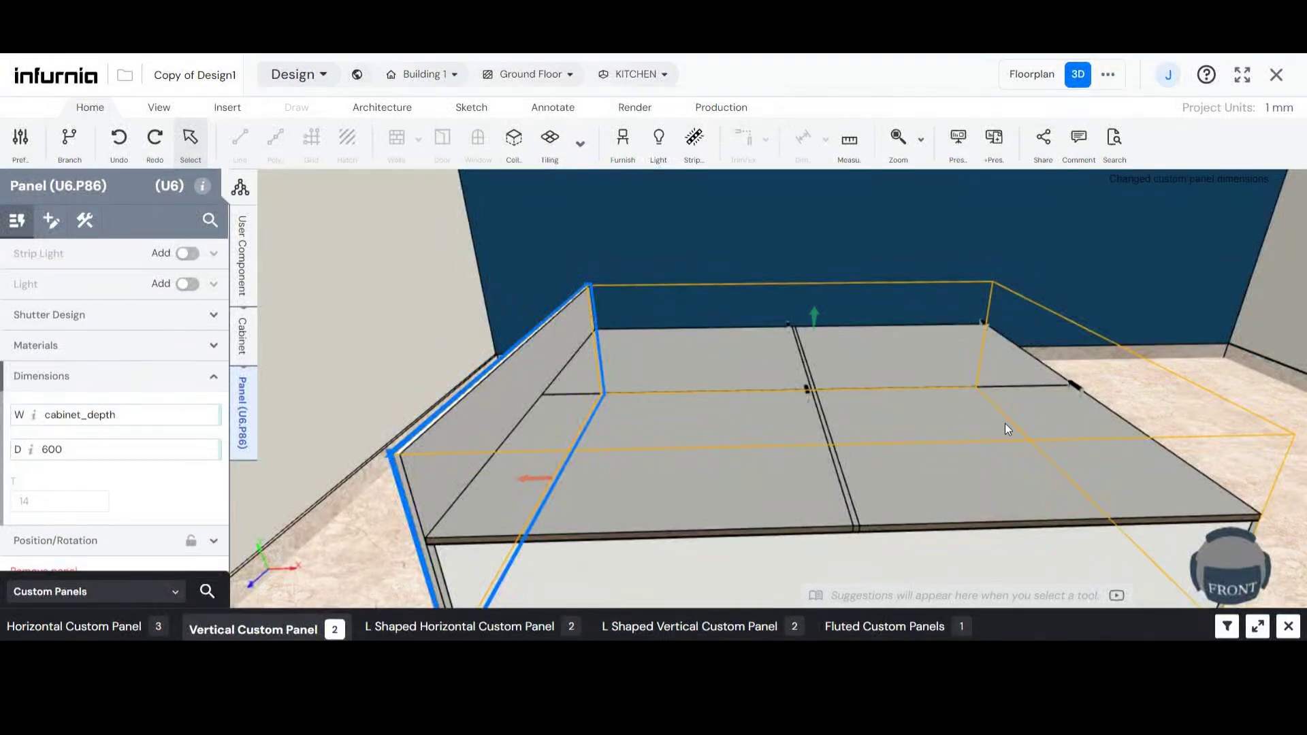
- Set the headboard panel's D dimension to the expression cabinet_height+300
scroll(458, 432, up, 3)
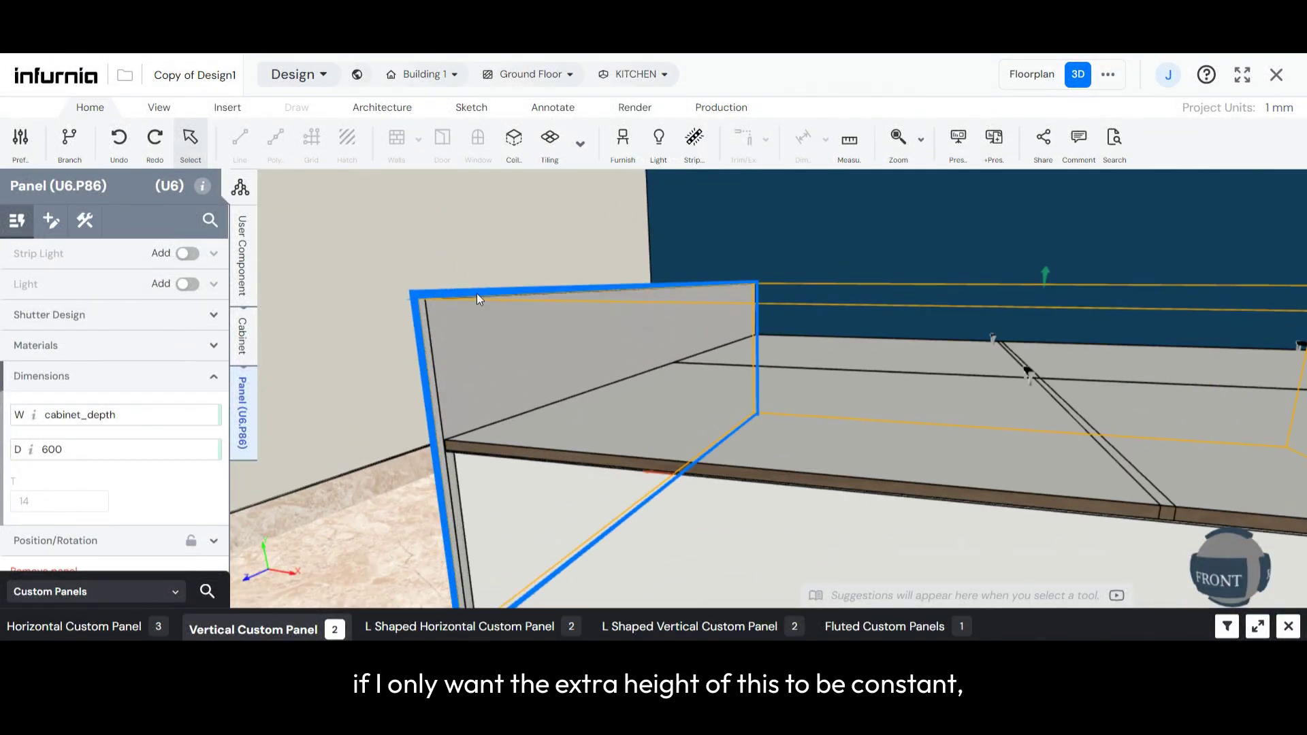
scroll(476, 426, down, 1)
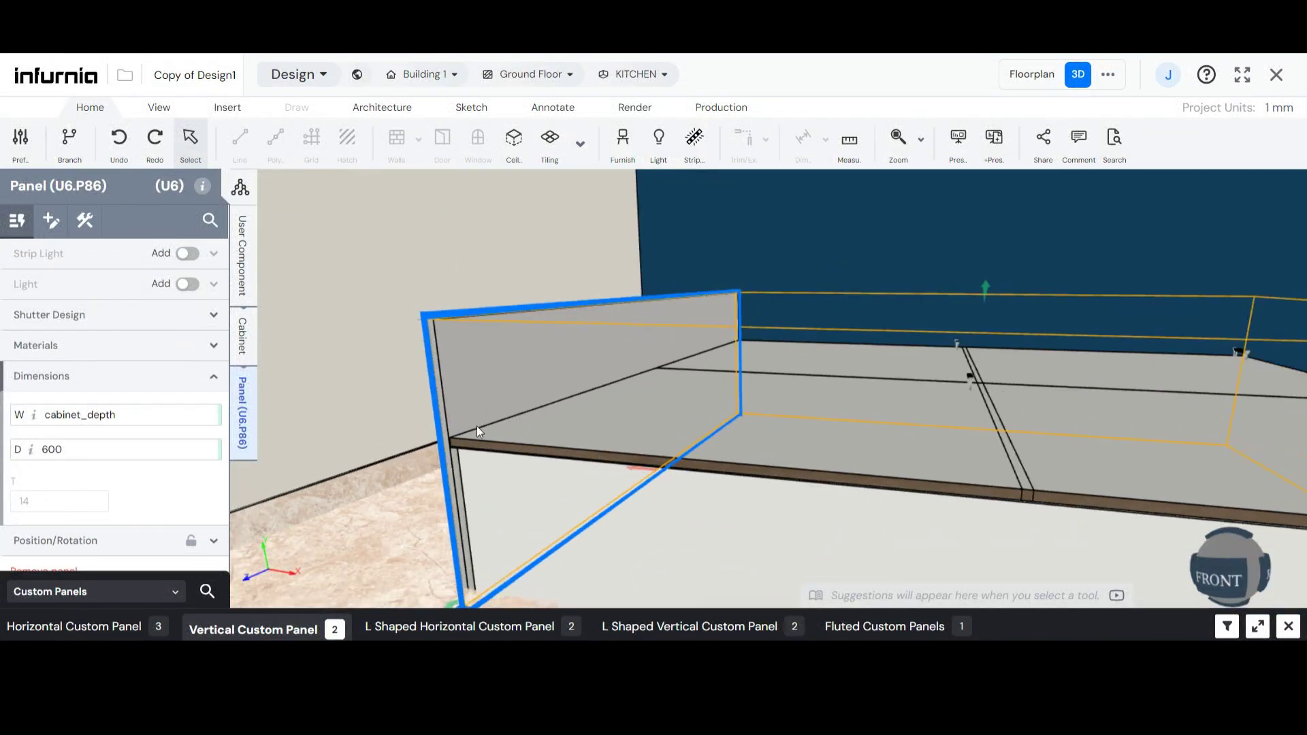
click(27, 458)
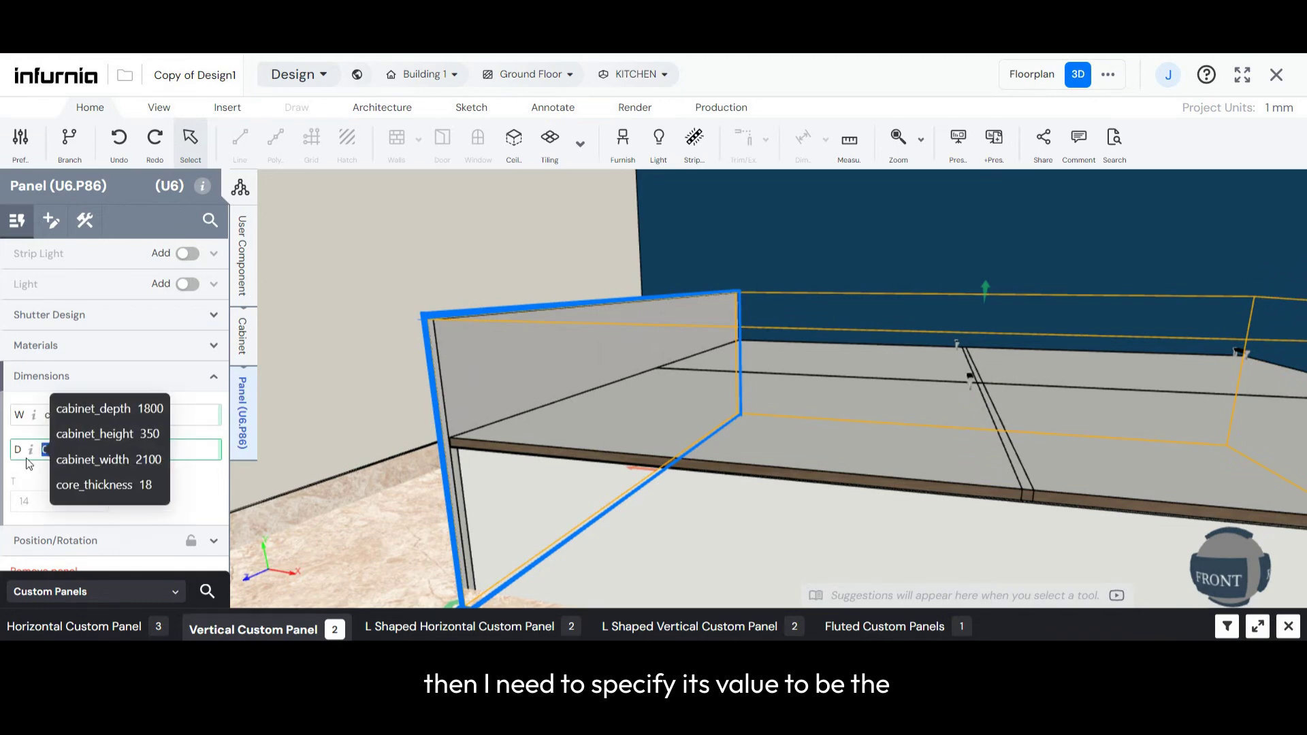
scroll(520, 470, down, 1)
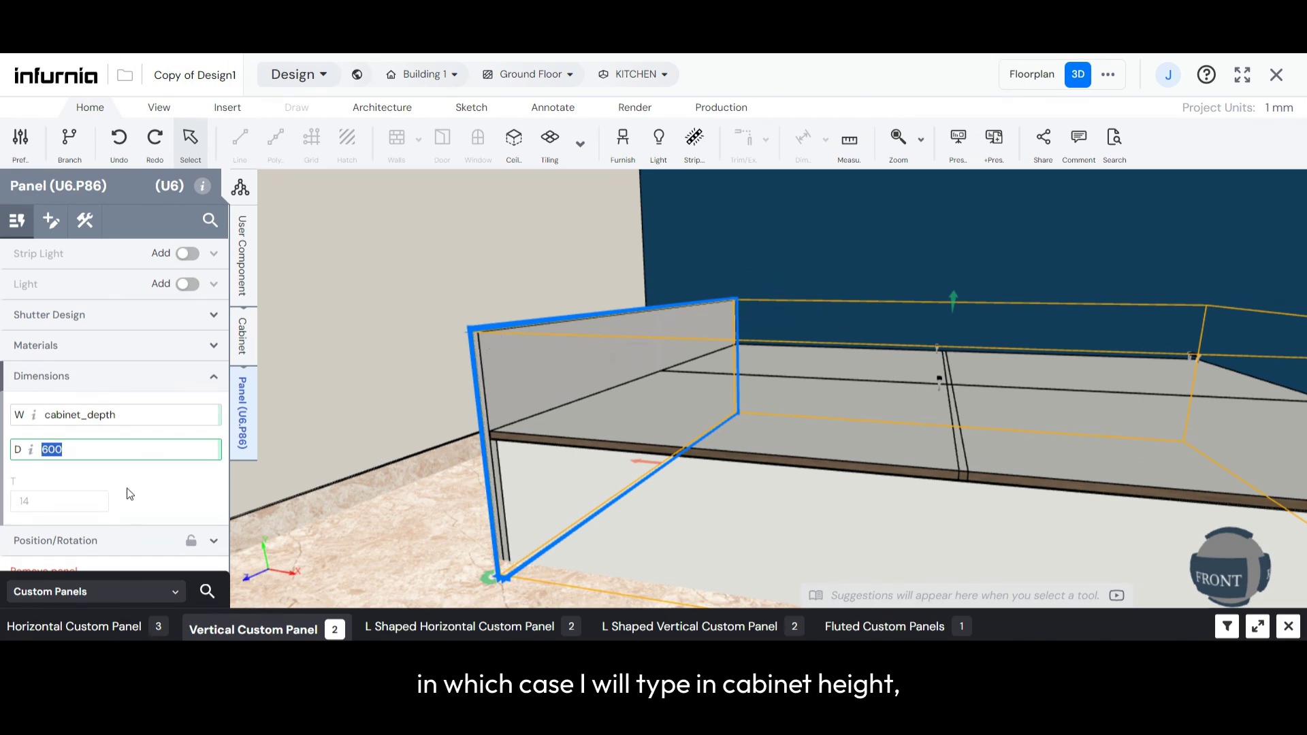
text(ca)
click(88, 506)
text(+)
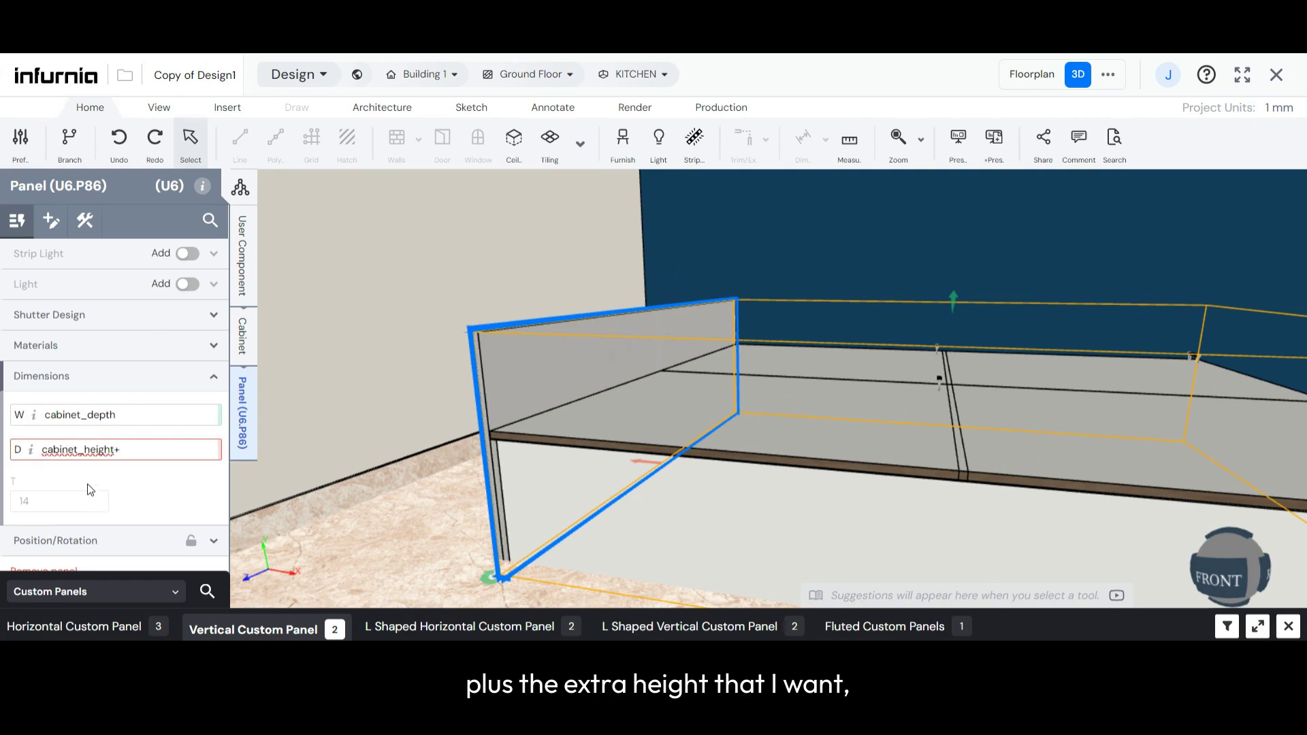
text(300)
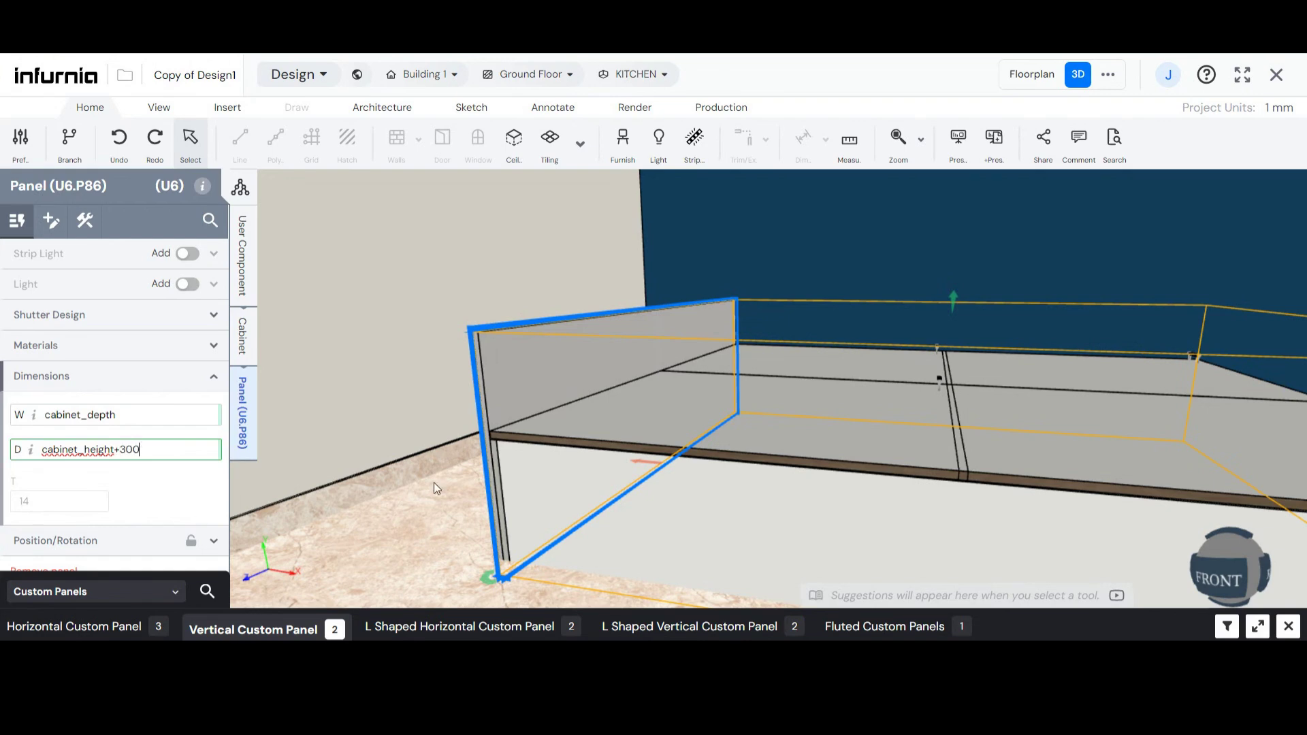
key(Return)
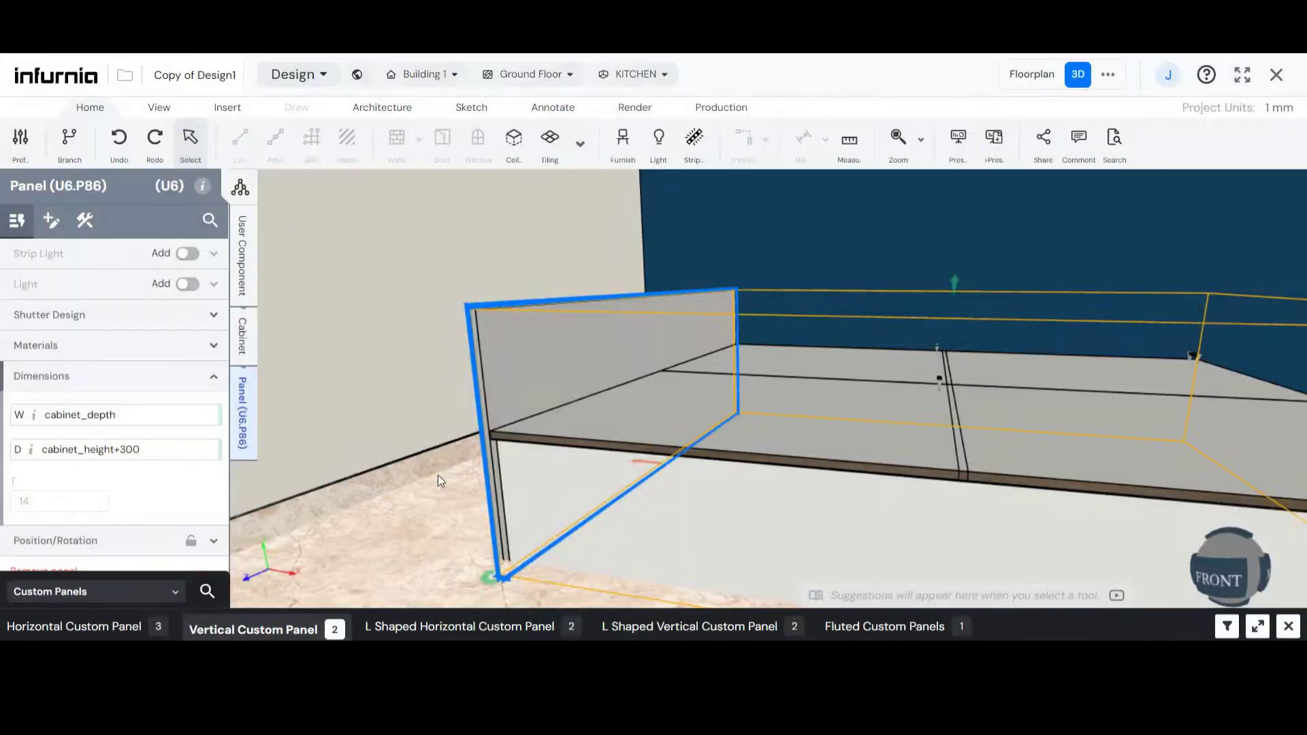
- Select the bed's front panel and set the user component's cabinet_depth parameter to 2000 mm
middle_drag(631, 465, 254, 292)
click(516, 463)
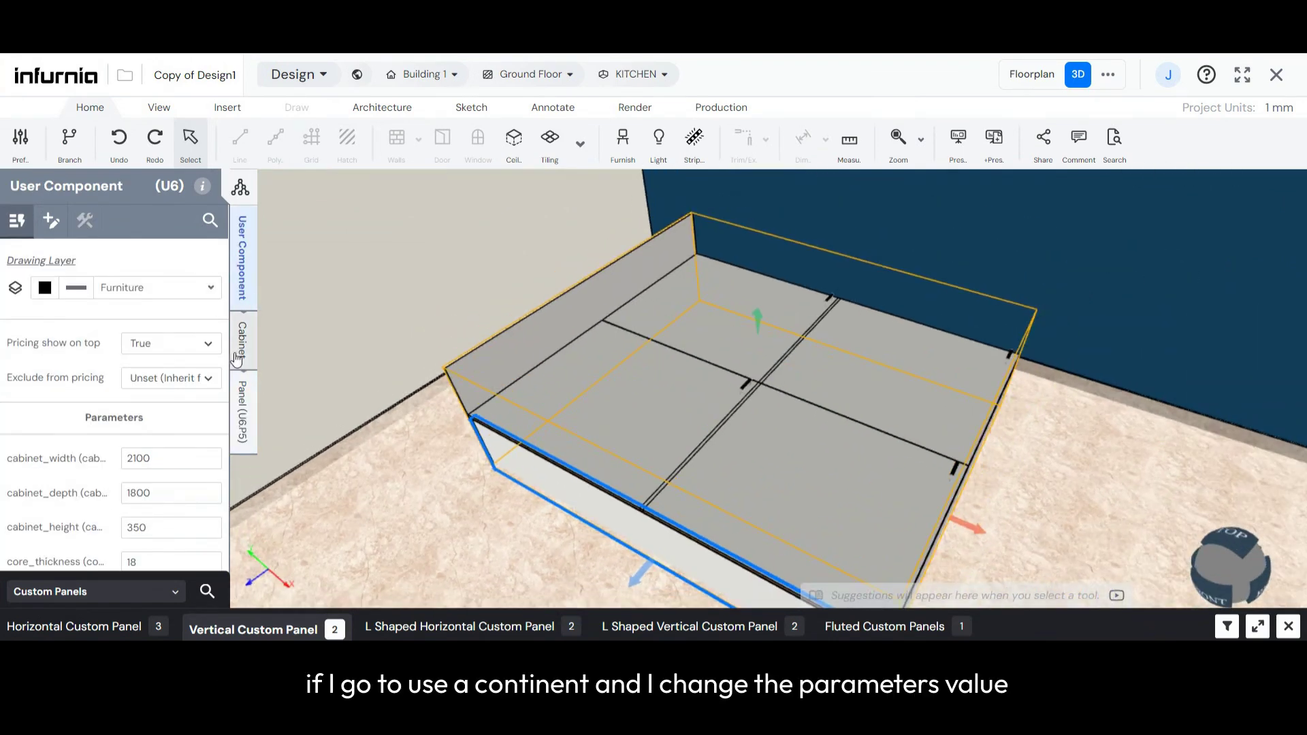
scroll(116, 463, down, 1)
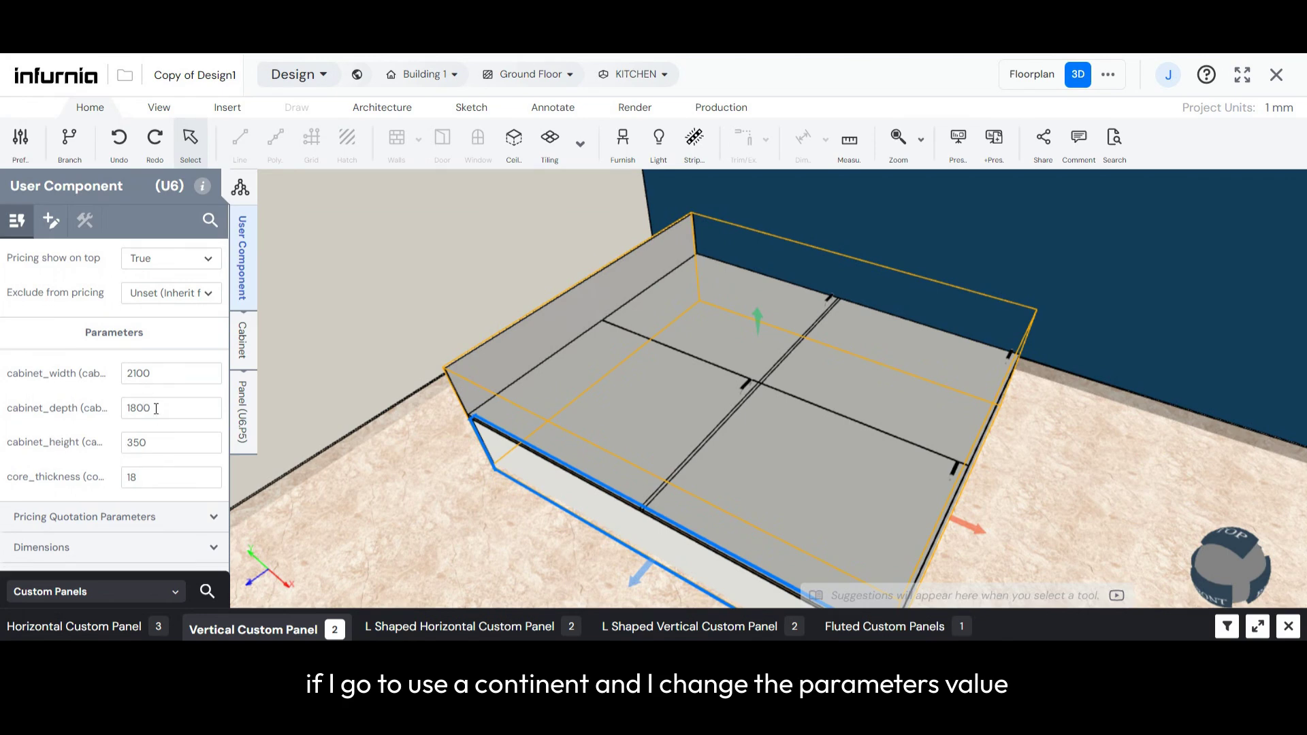
drag(159, 409, 117, 411)
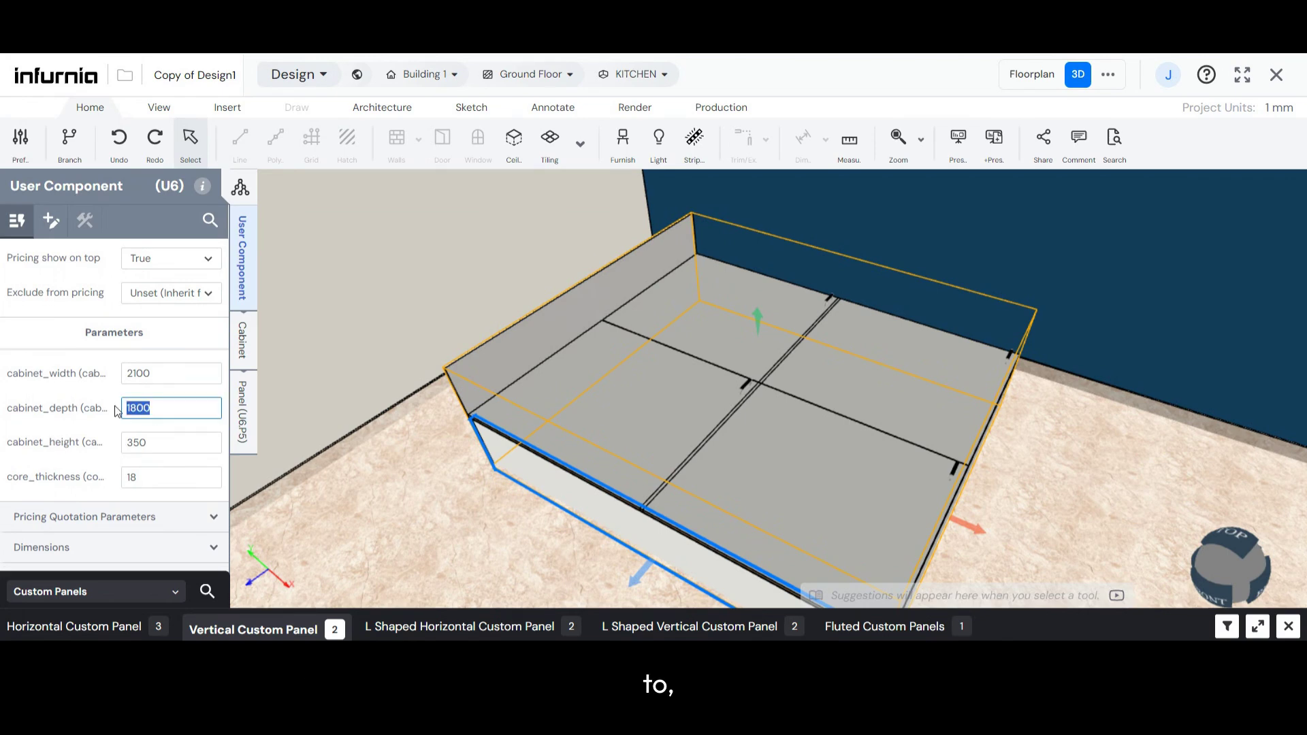
text(2000)
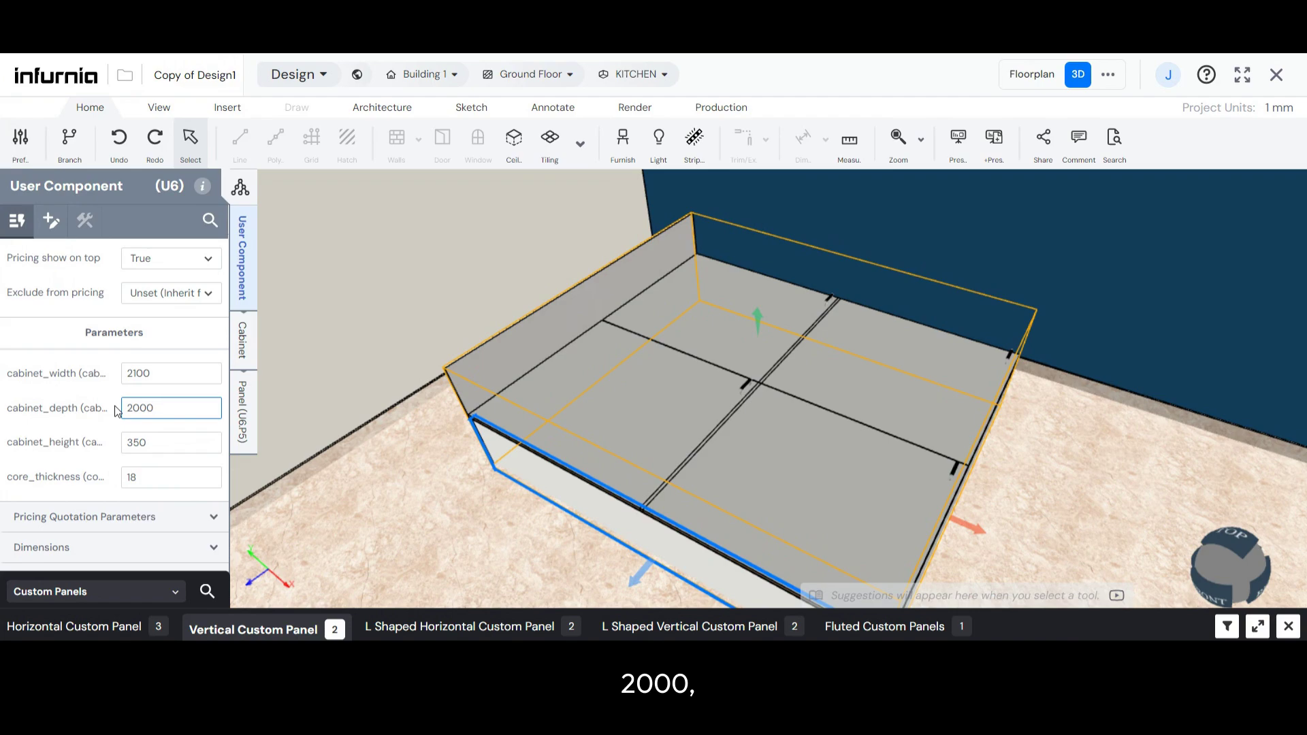
key(Return)
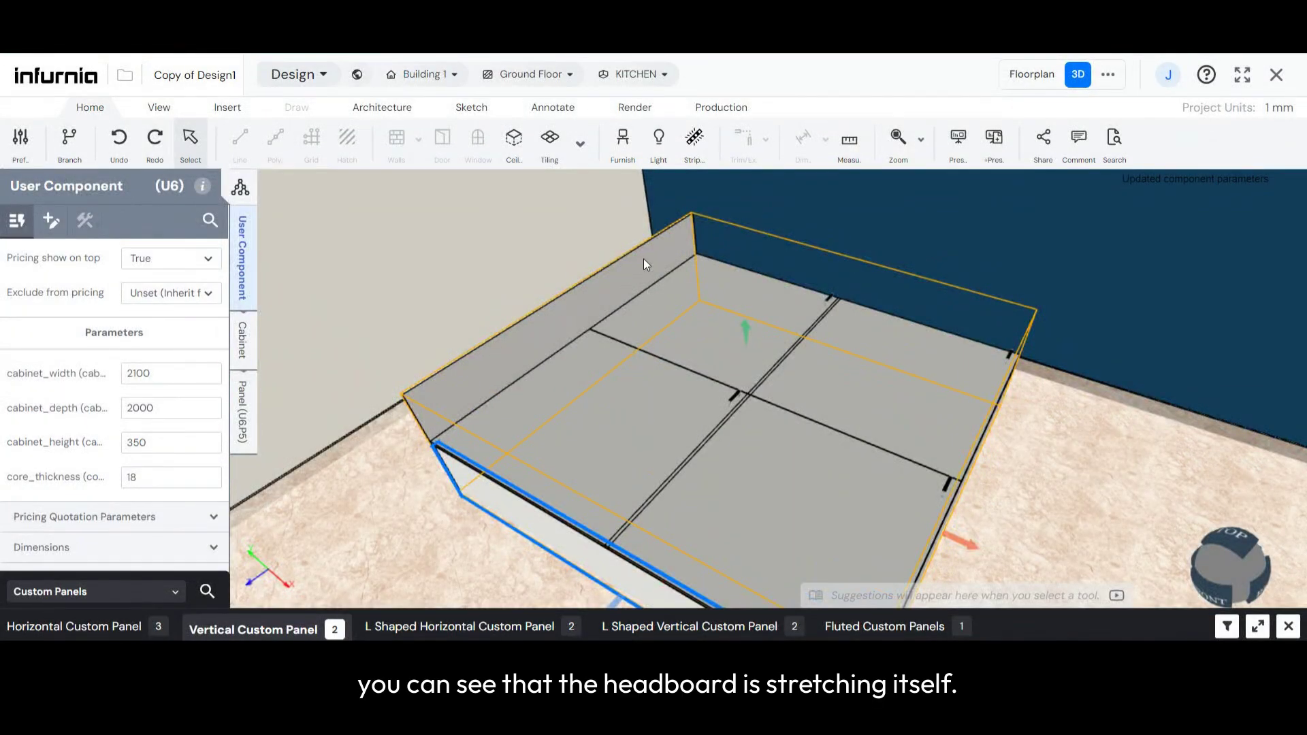
- Set the user component's cabinet_height parameter to 500 mm and check the headboard against the carcass
middle_drag(466, 478, 635, 415)
scroll(878, 397, down, 4)
scroll(578, 503, up, 3)
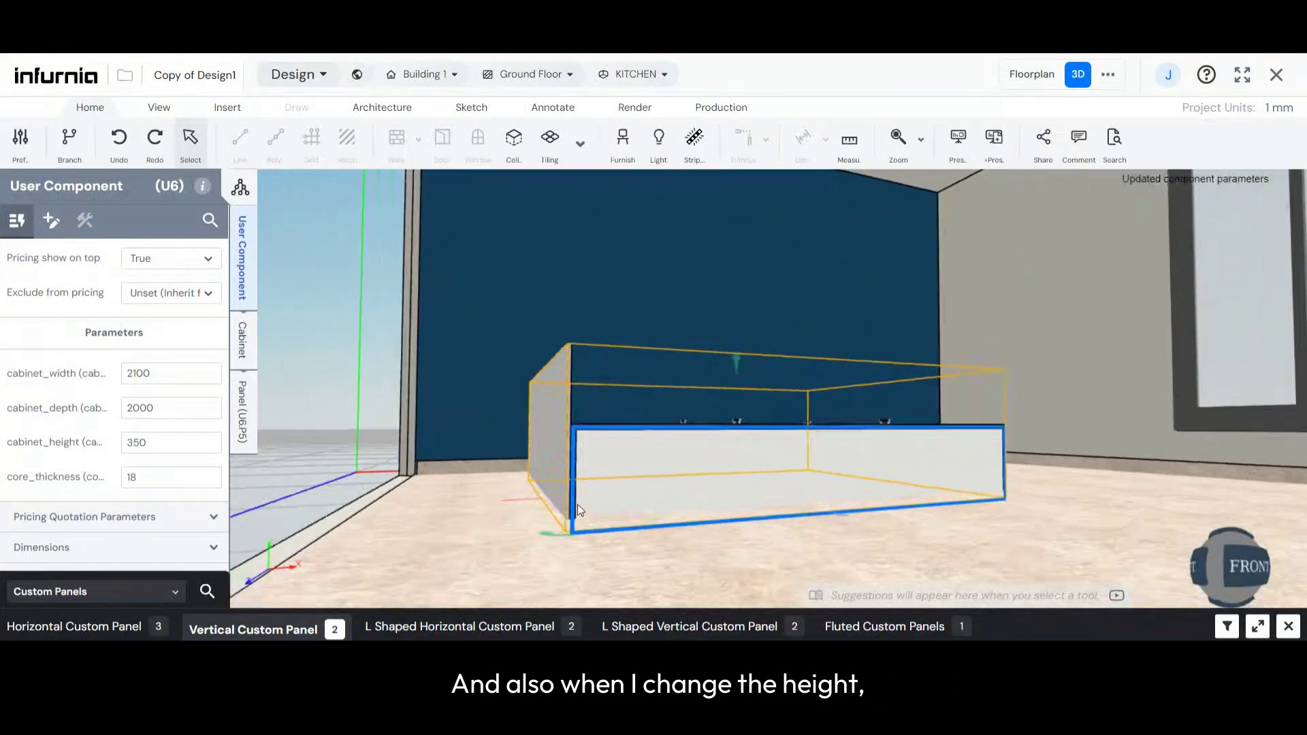
click(129, 449)
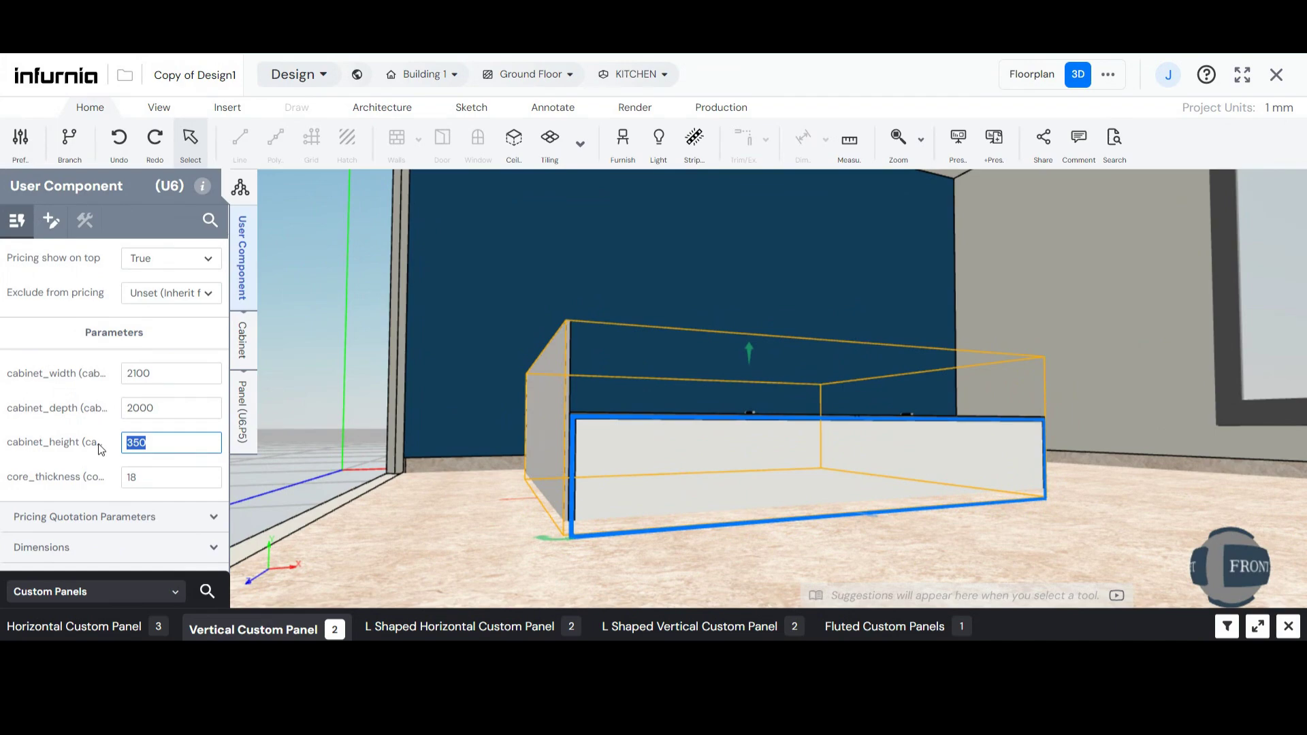
text(500)
click(548, 430)
middle_drag(659, 391, 708, 349)
scroll(552, 364, up, 5)
scroll(598, 385, down, 2)
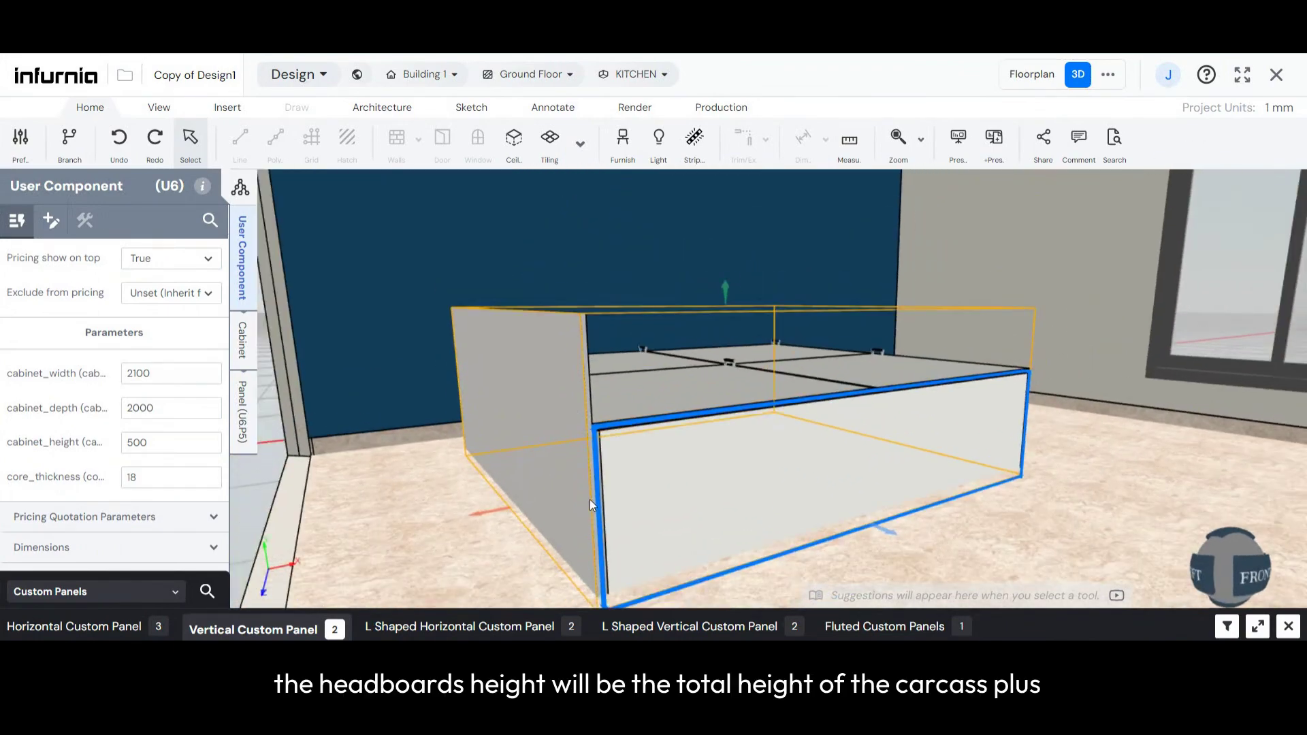
scroll(591, 497, down, 2)
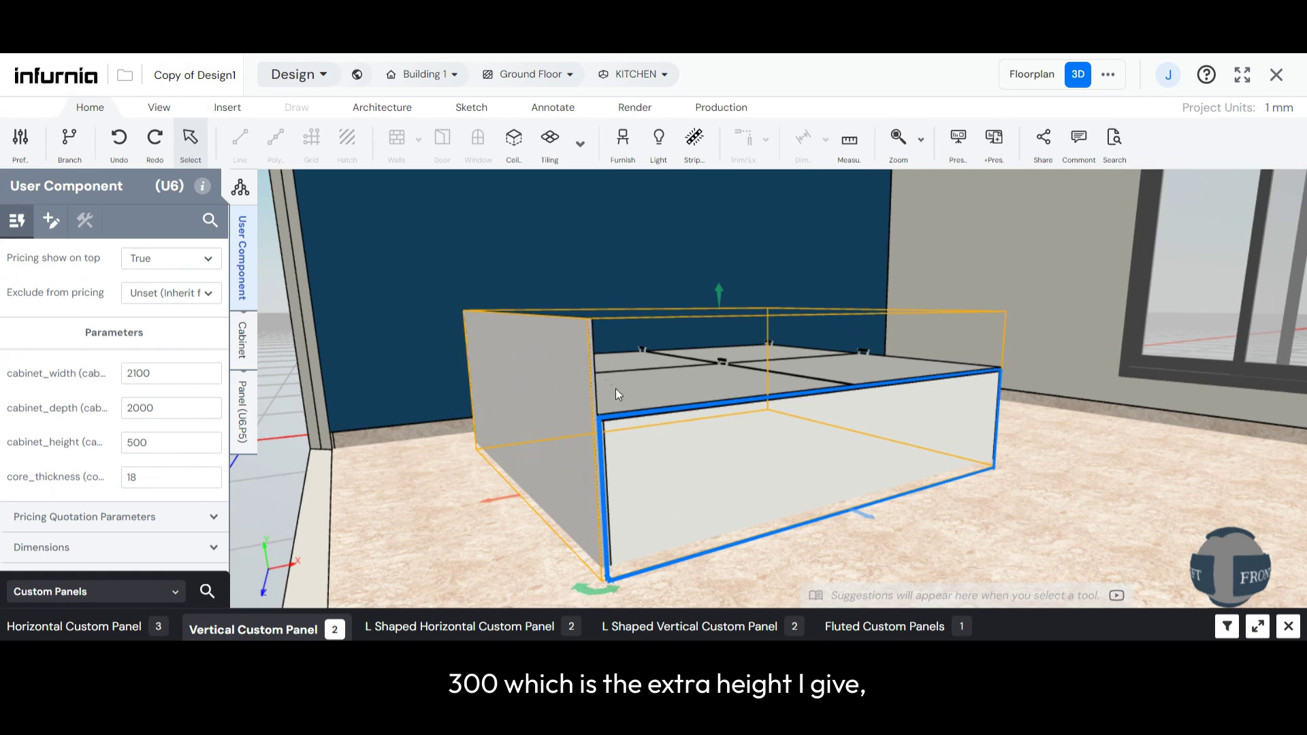
- Set the user component's cabinet_height parameter to 300 mm
middle_drag(665, 371, 512, 387)
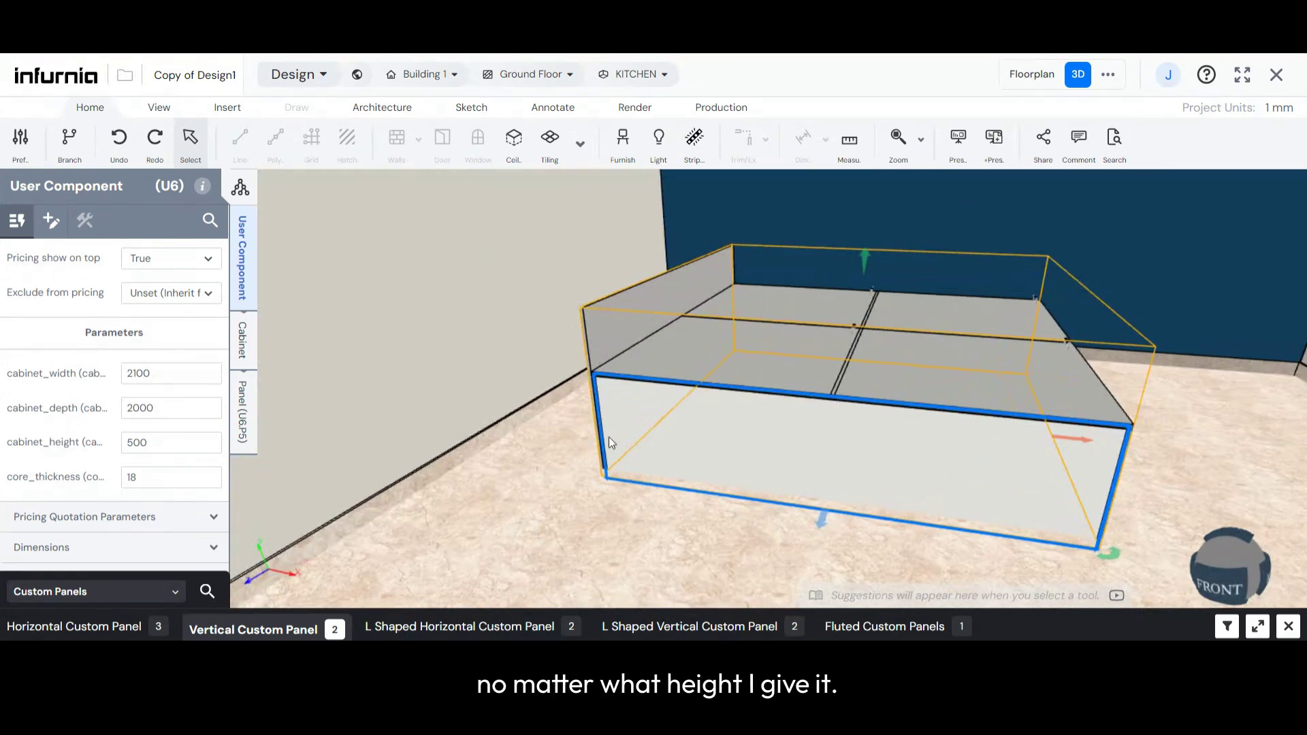
click(170, 444)
double_click(170, 444)
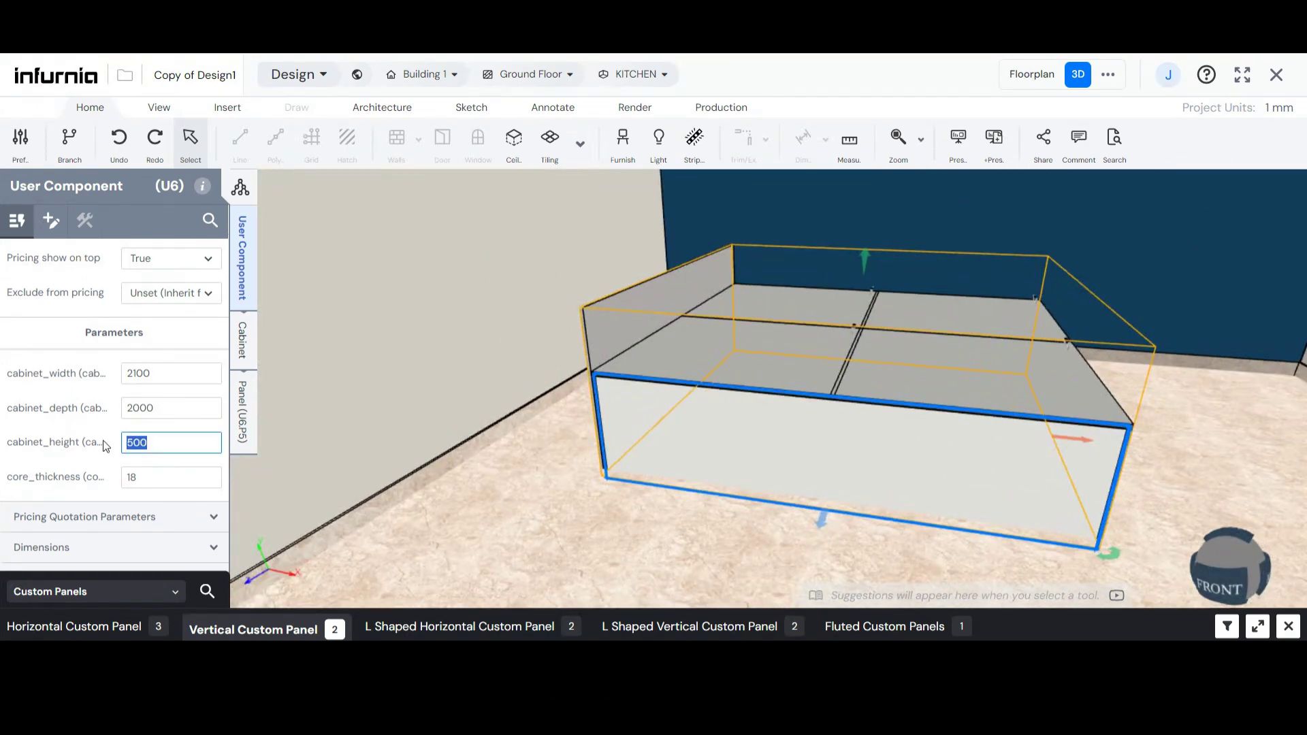
text(300)
key(Return)
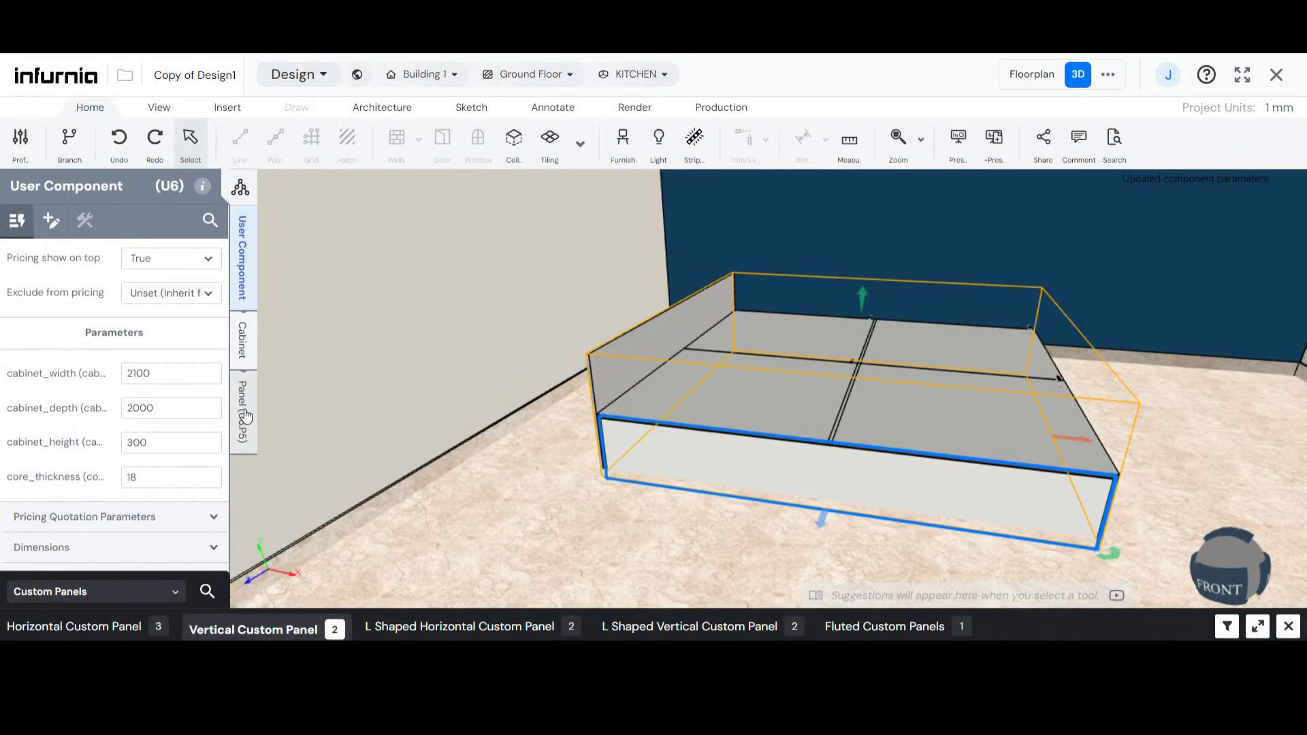
click(247, 416)
click(116, 382)
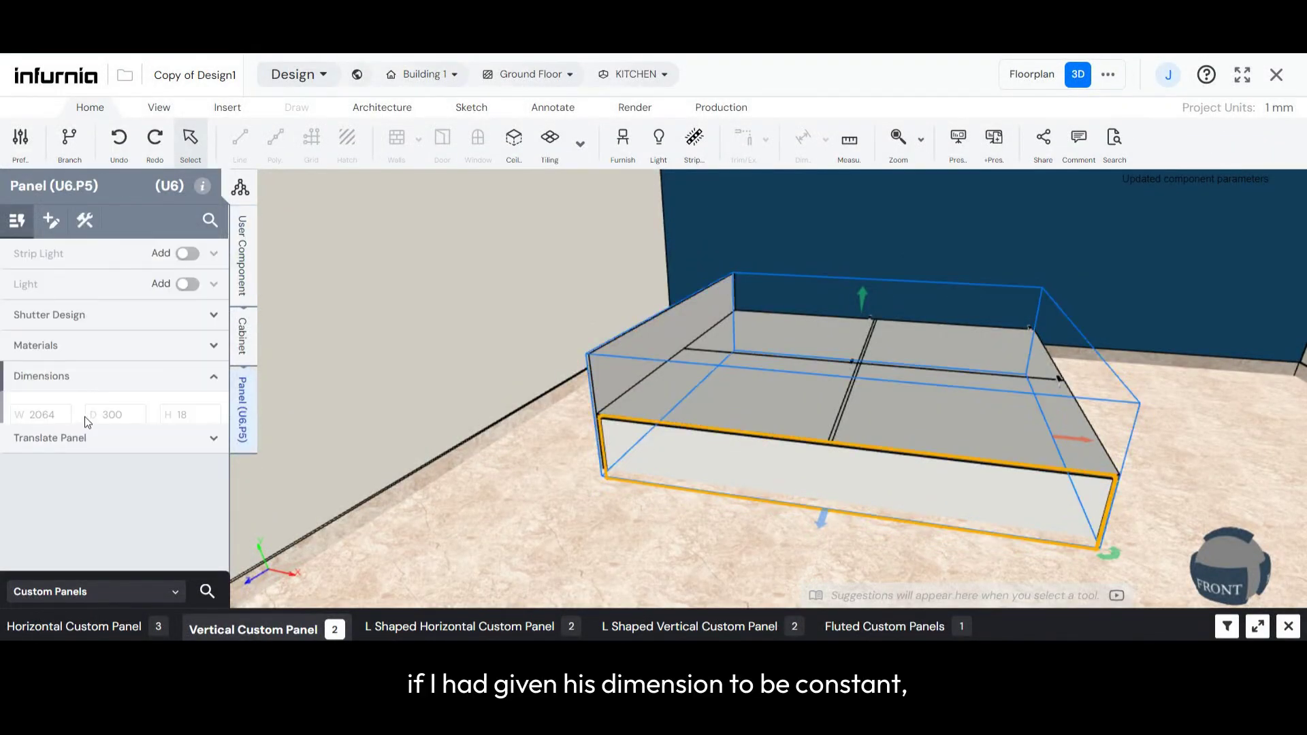
click(153, 378)
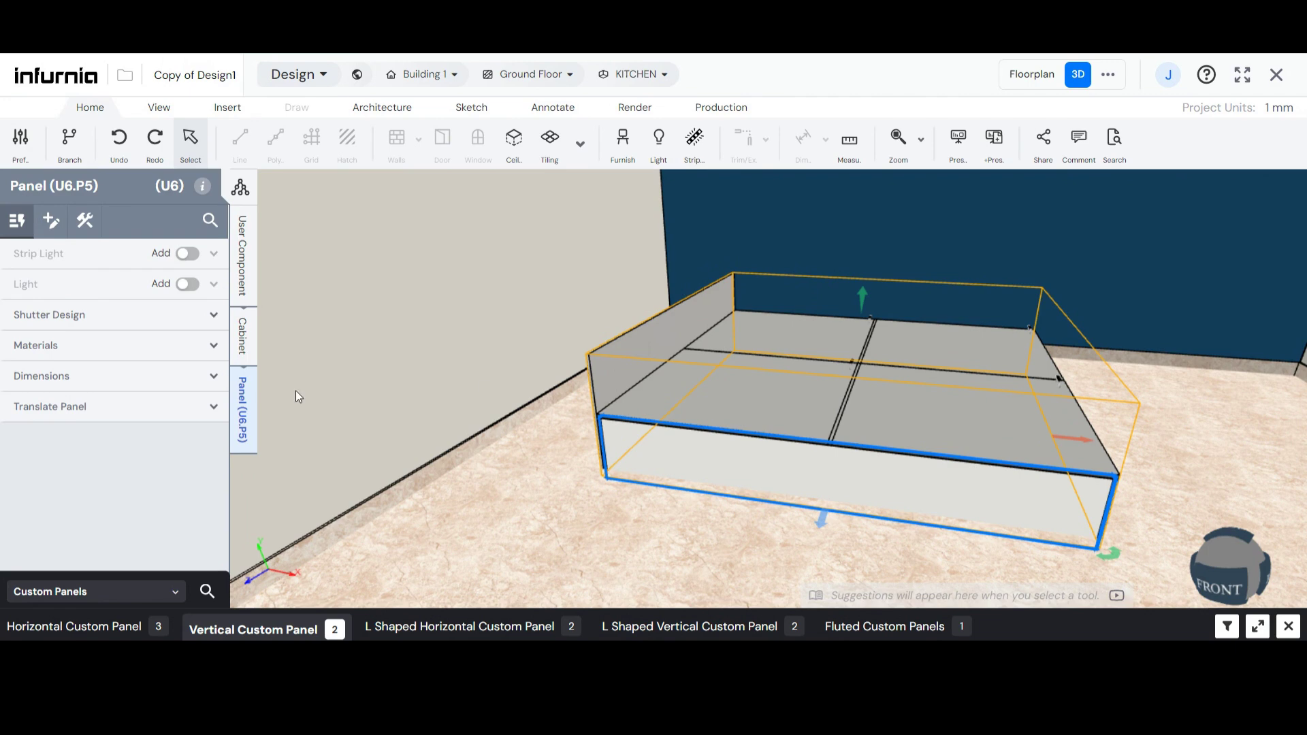
- Replace the headboard panel's D expression with a fixed height of 600 mm
click(244, 410)
click(74, 383)
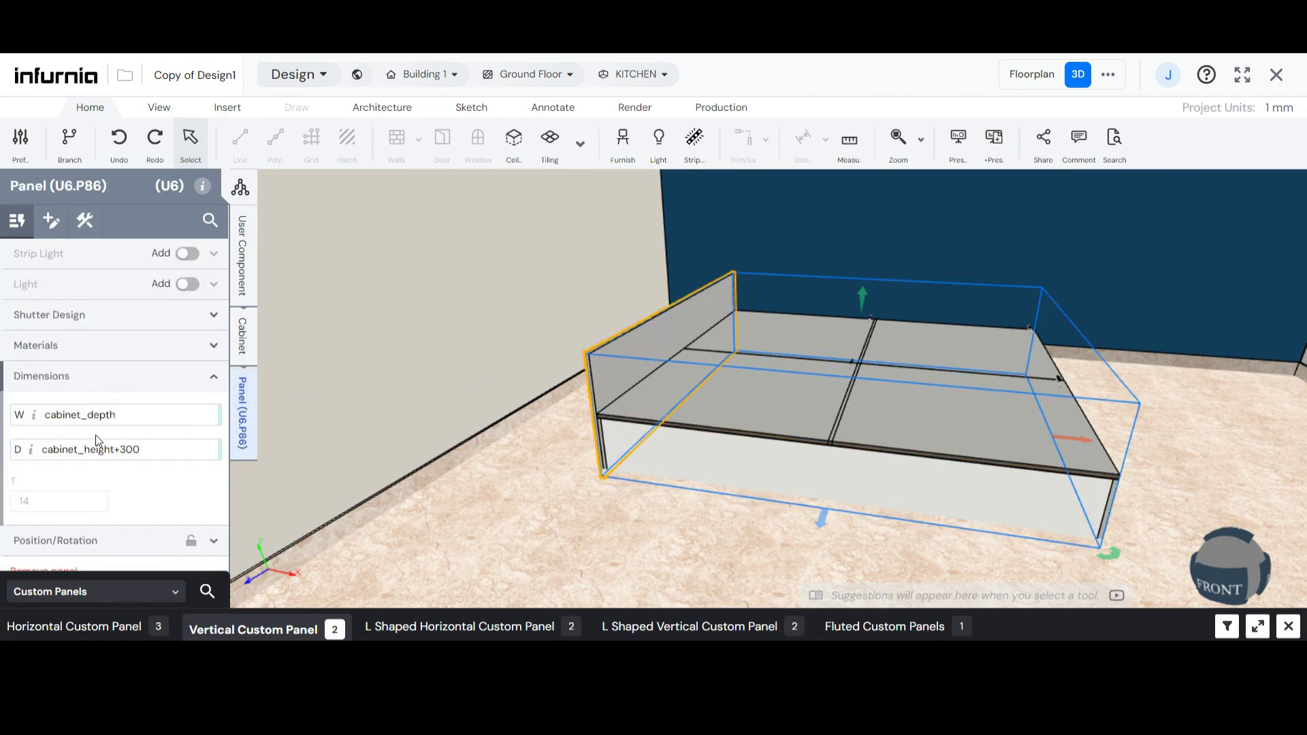
triple_click(120, 450)
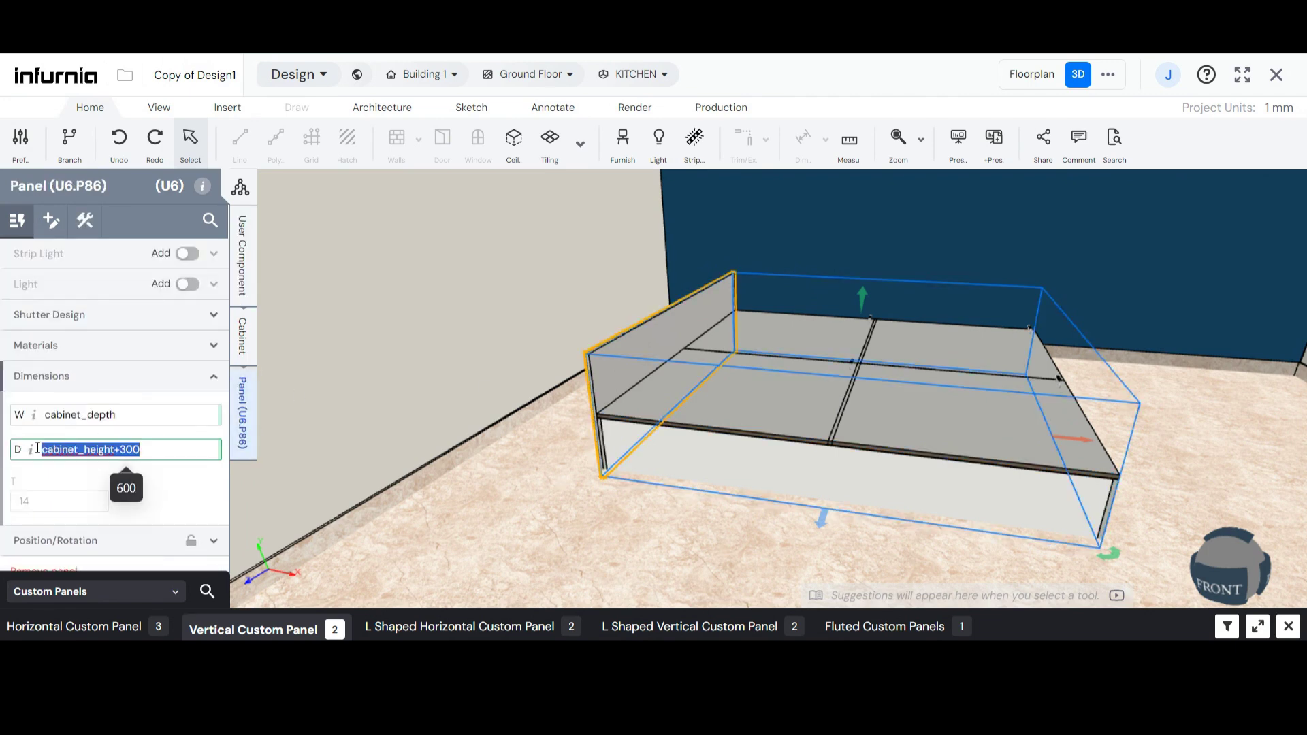
text(600)
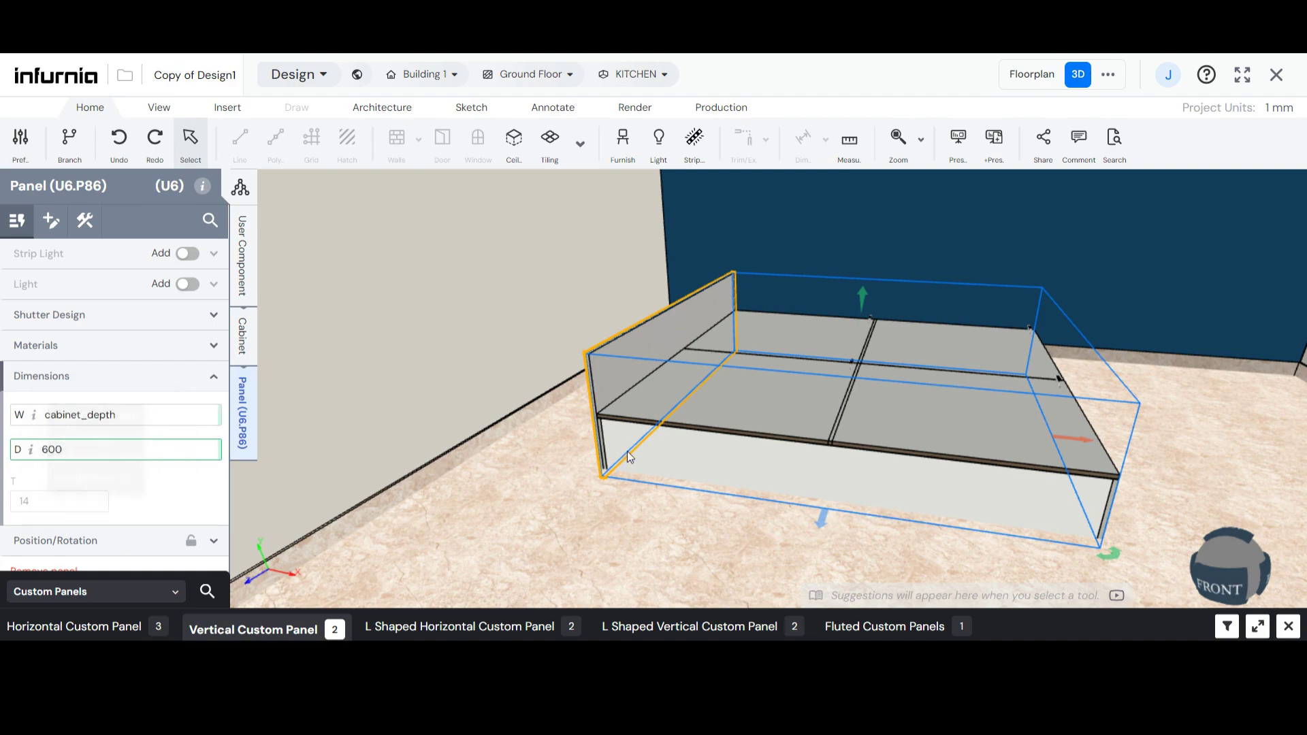
click(628, 451)
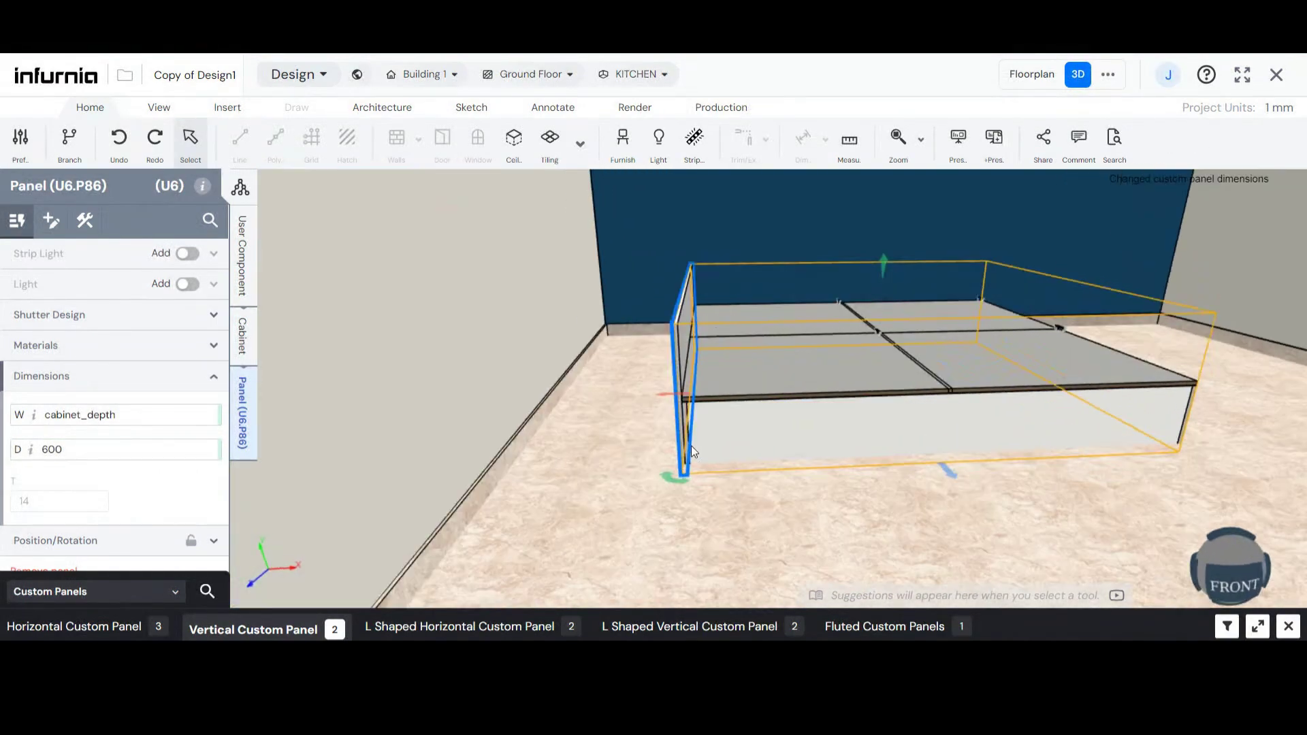
- Select the front panel, set the user component's cabinet_height parameter to 600 mm, and compare the carcass with the headboard
click(782, 430)
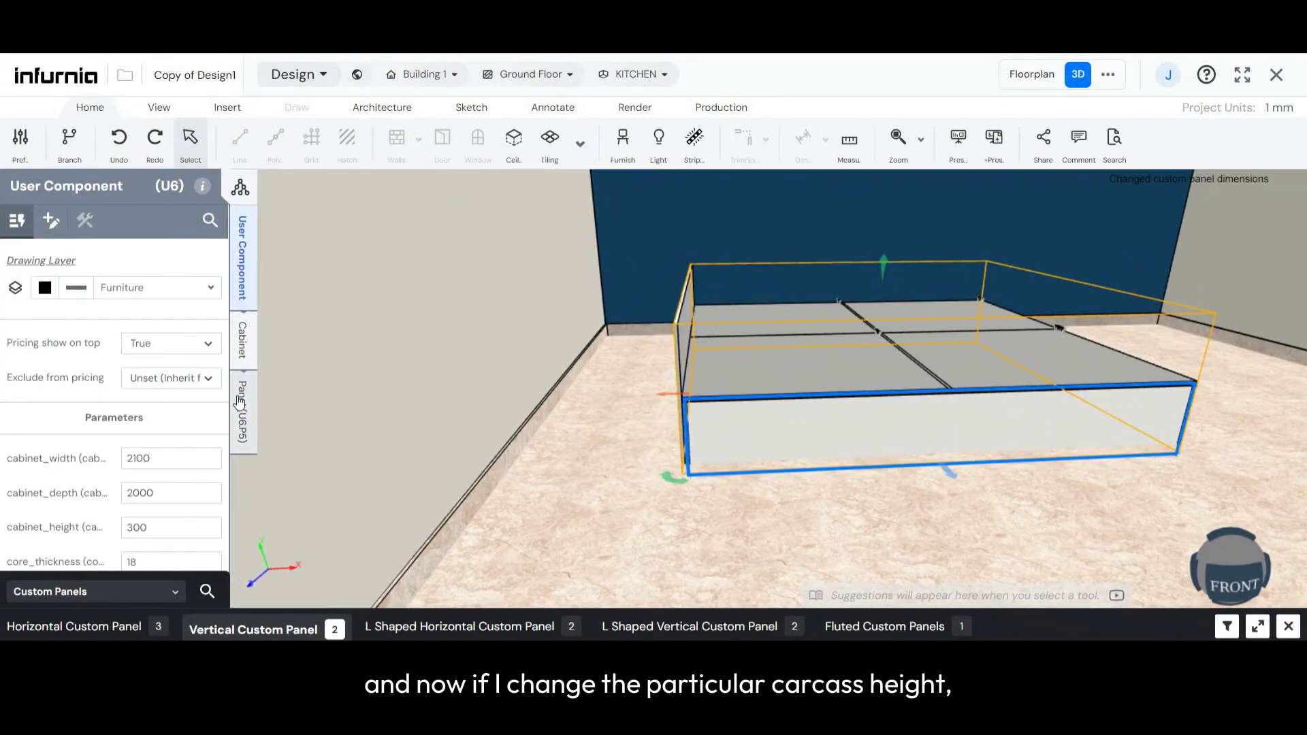
drag(151, 528, 113, 530)
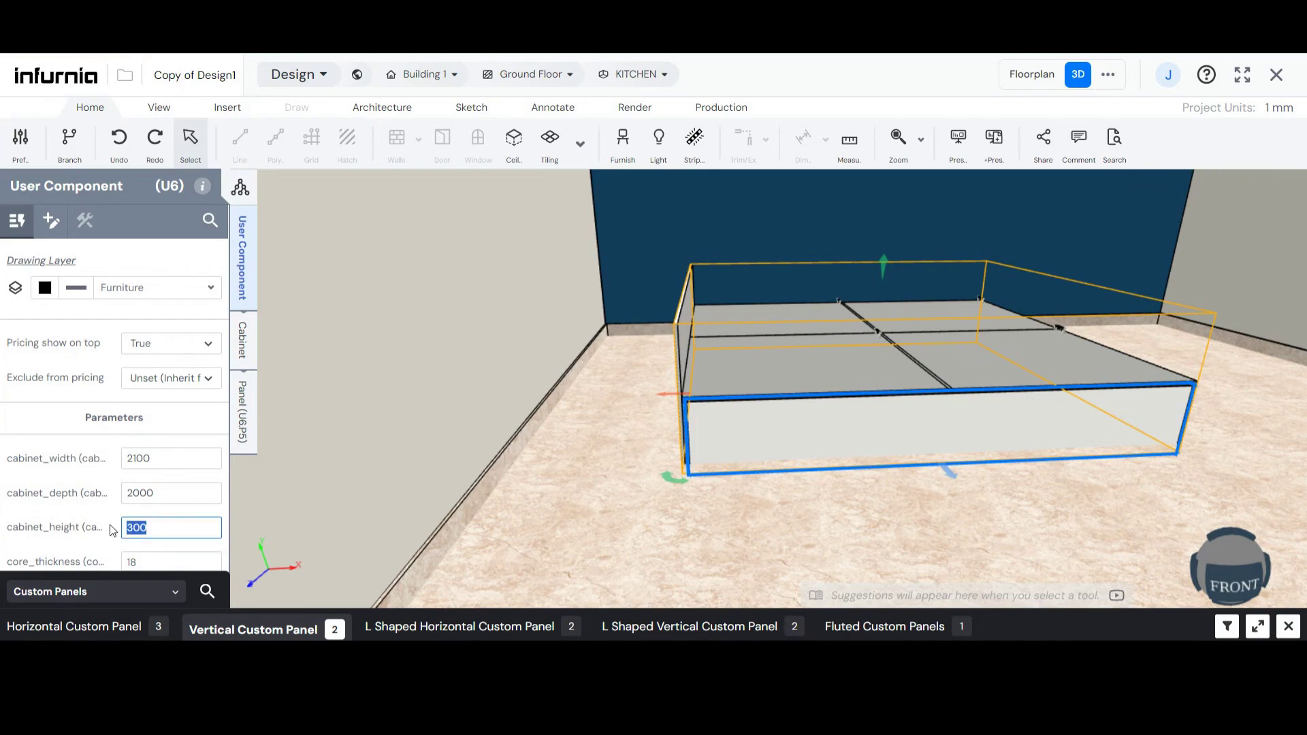
text(6)
key(Return)
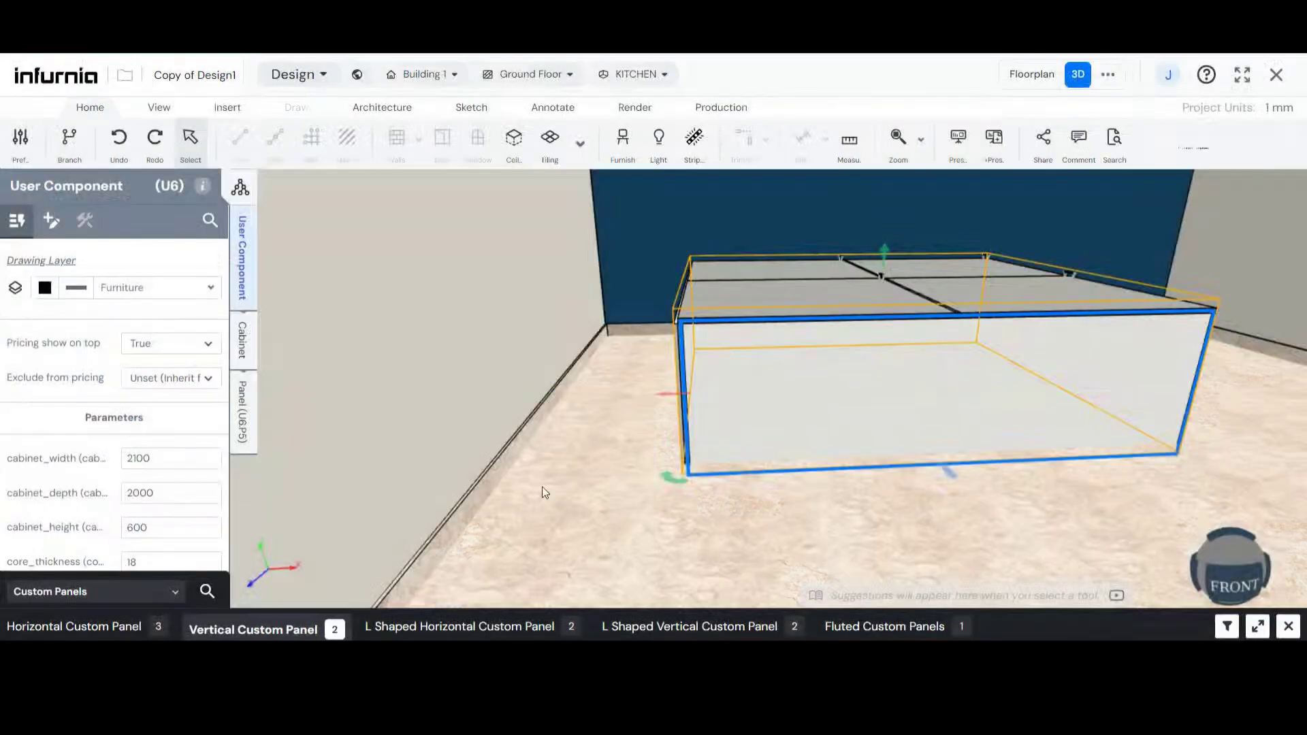
drag(700, 436, 669, 315)
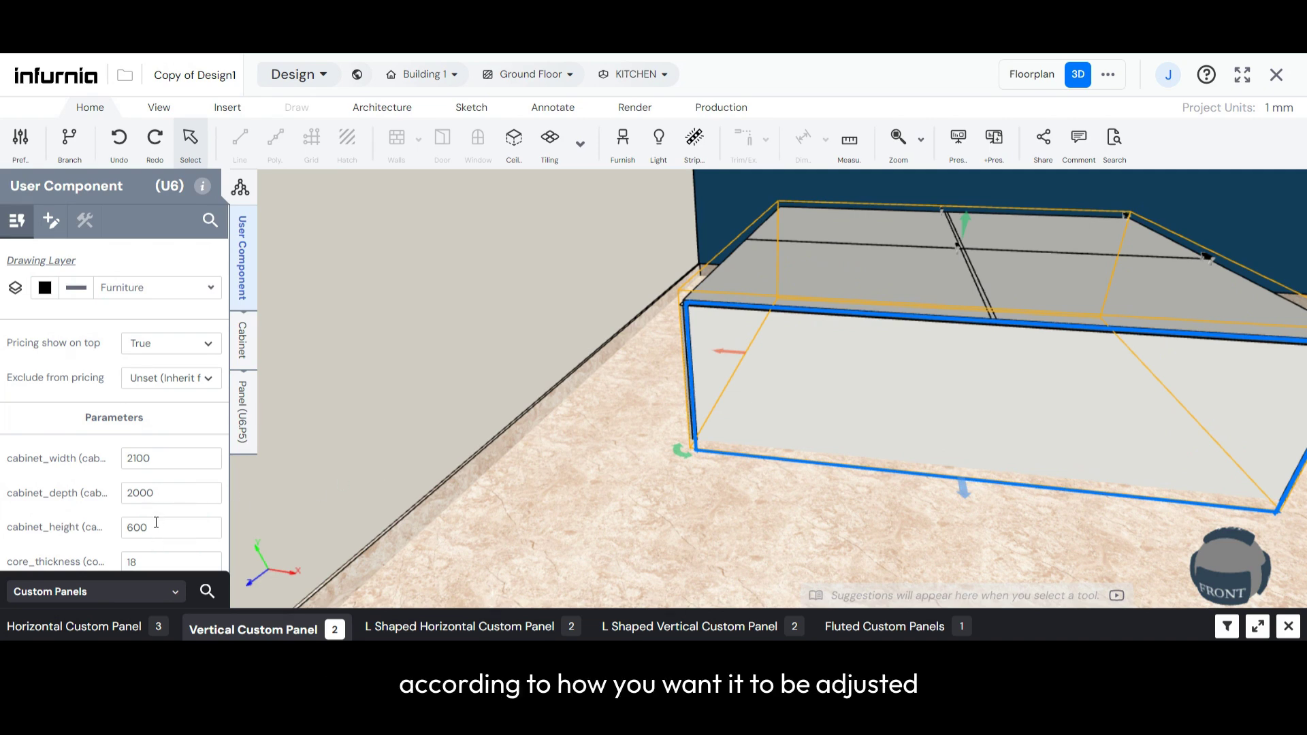
- Set the user component's cabinet_height parameter to 900 mm
double_click(156, 536)
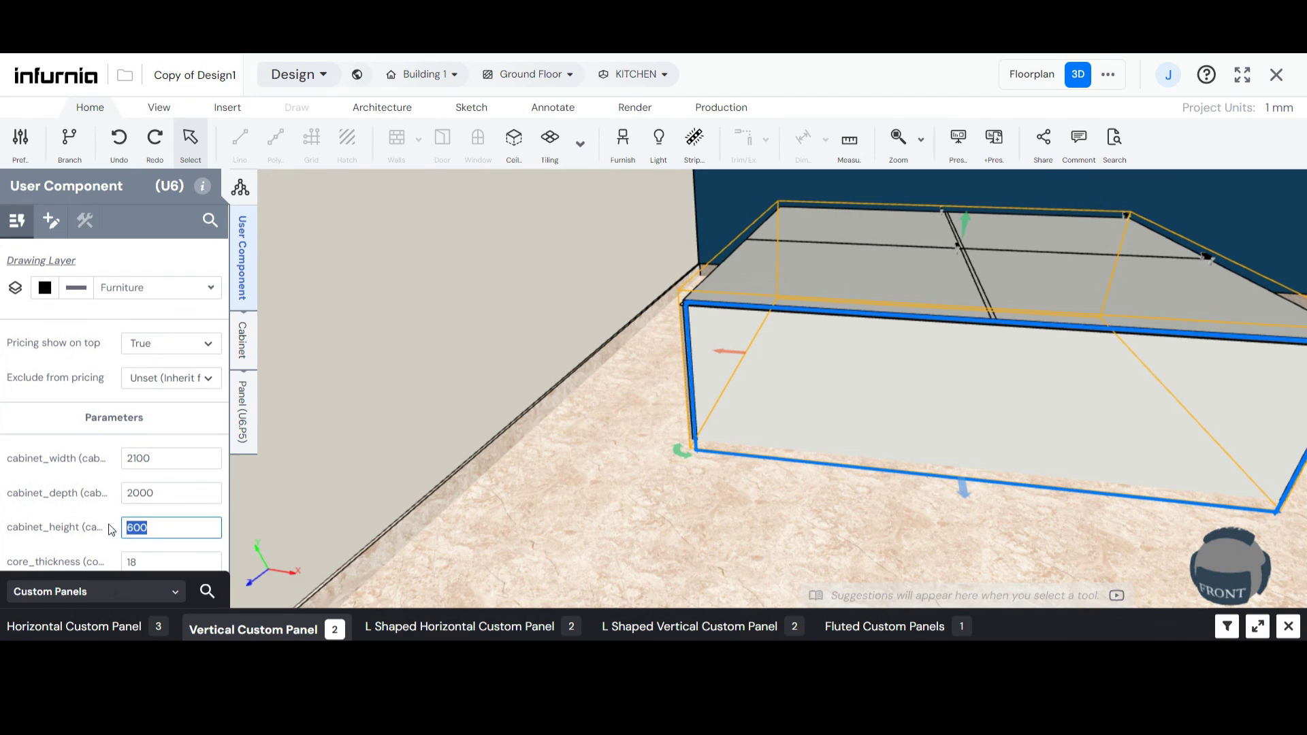
text(900)
click(680, 490)
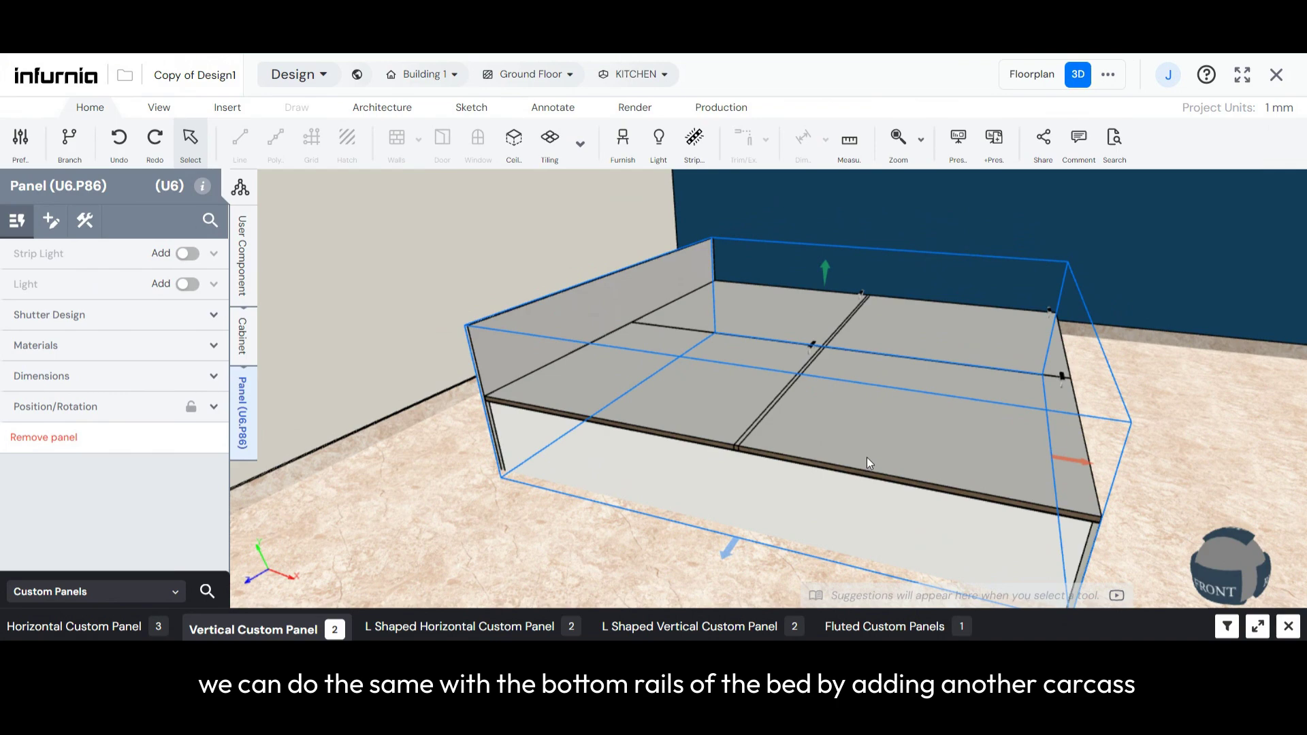
- Raise the whole bed unit above the floor and examine the rails on its underside
middle_drag(868, 456, 818, 451)
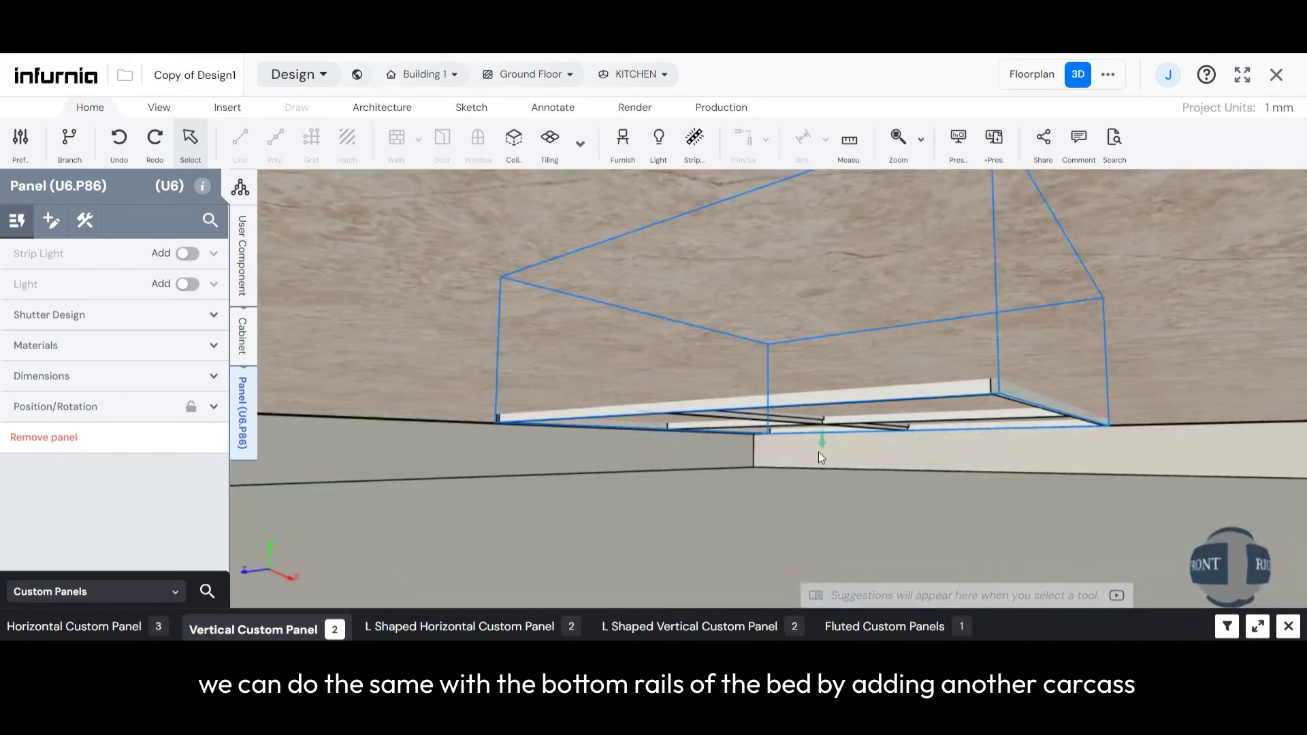
drag(822, 441, 809, 320)
middle_drag(808, 320, 781, 370)
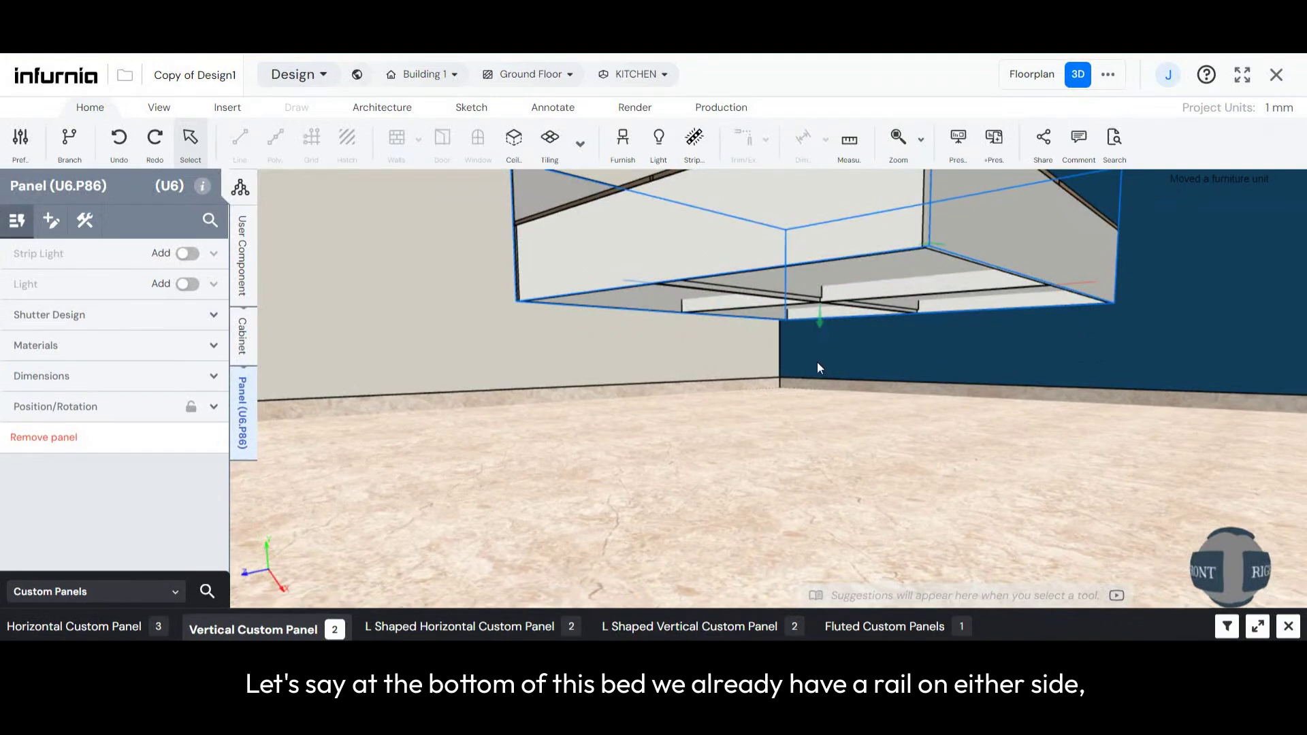
scroll(823, 296, up, 3)
drag(822, 296, 823, 244)
scroll(803, 415, down, 3)
scroll(815, 212, up, 3)
scroll(705, 267, up, 3)
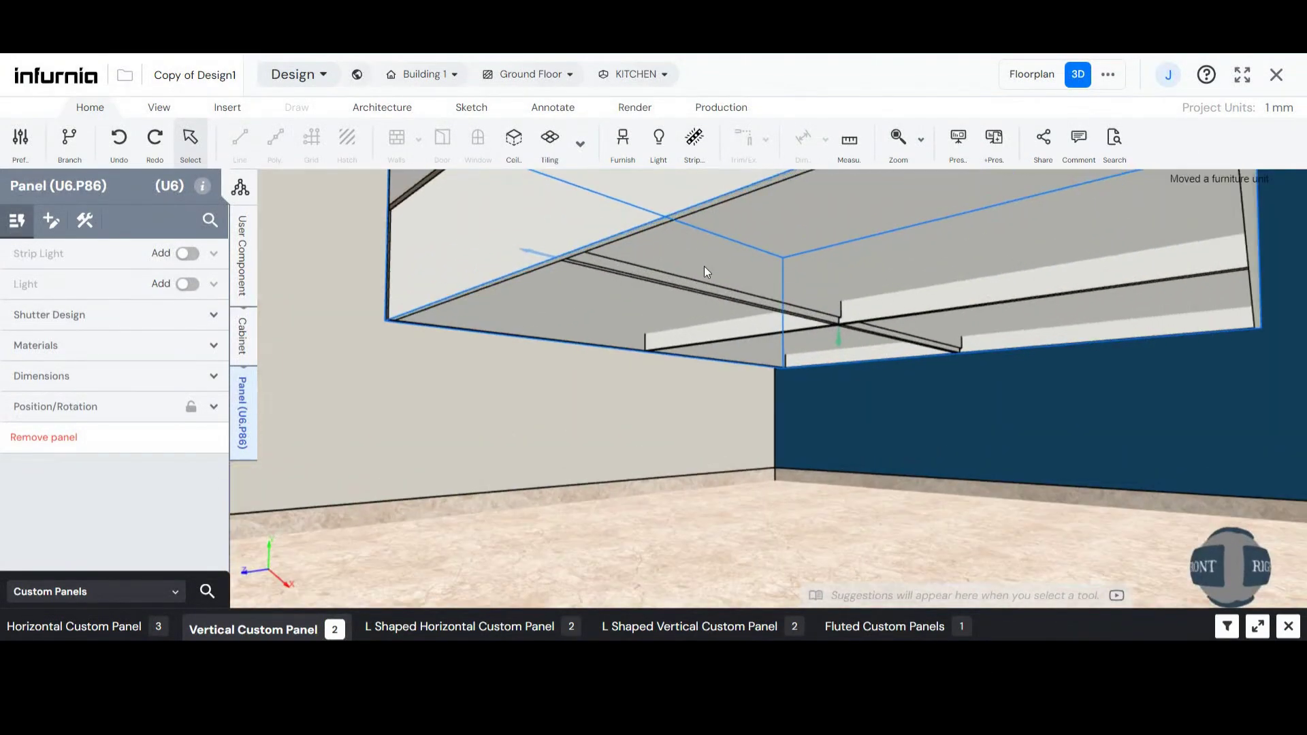
mouse_move(664, 268)
middle_down()
mouse_move(701, 268)
mouse_move(685, 271)
middle_up()
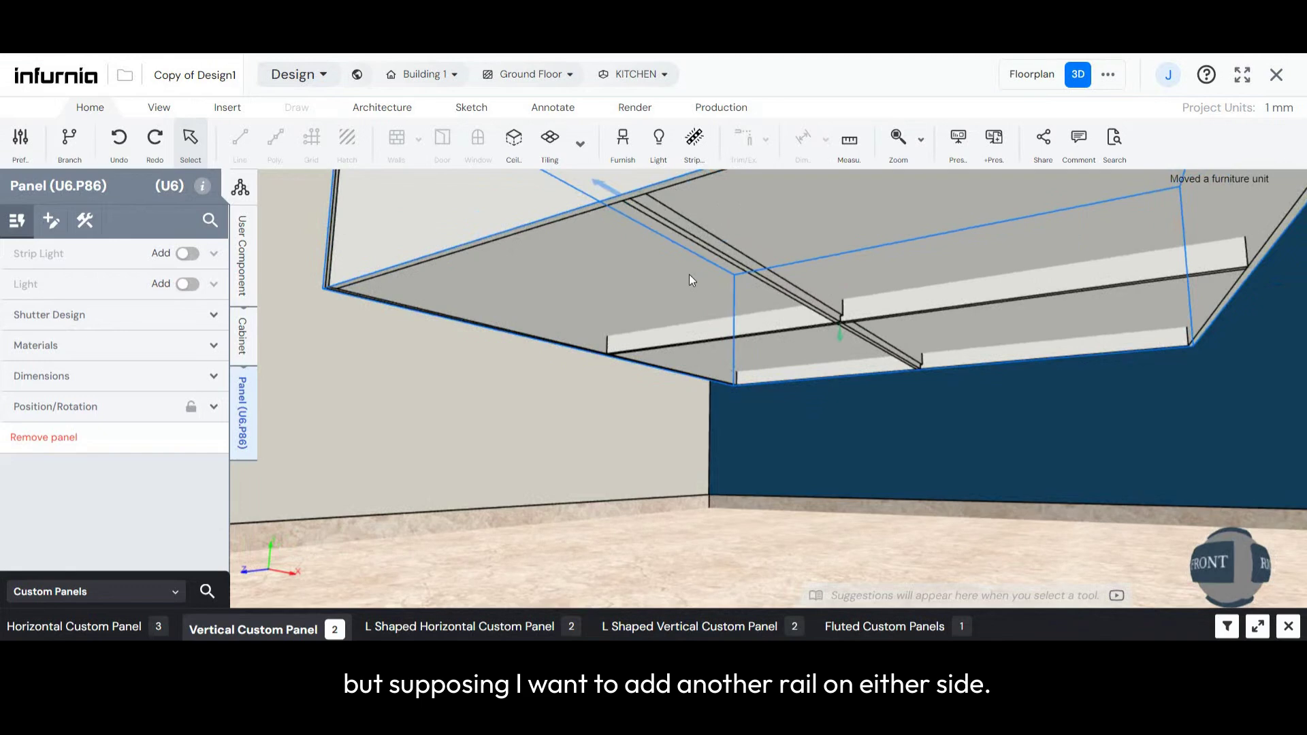
- Add a Base Unit vertical custom panel to the bed at cabinet level
middle_drag(869, 354, 699, 388)
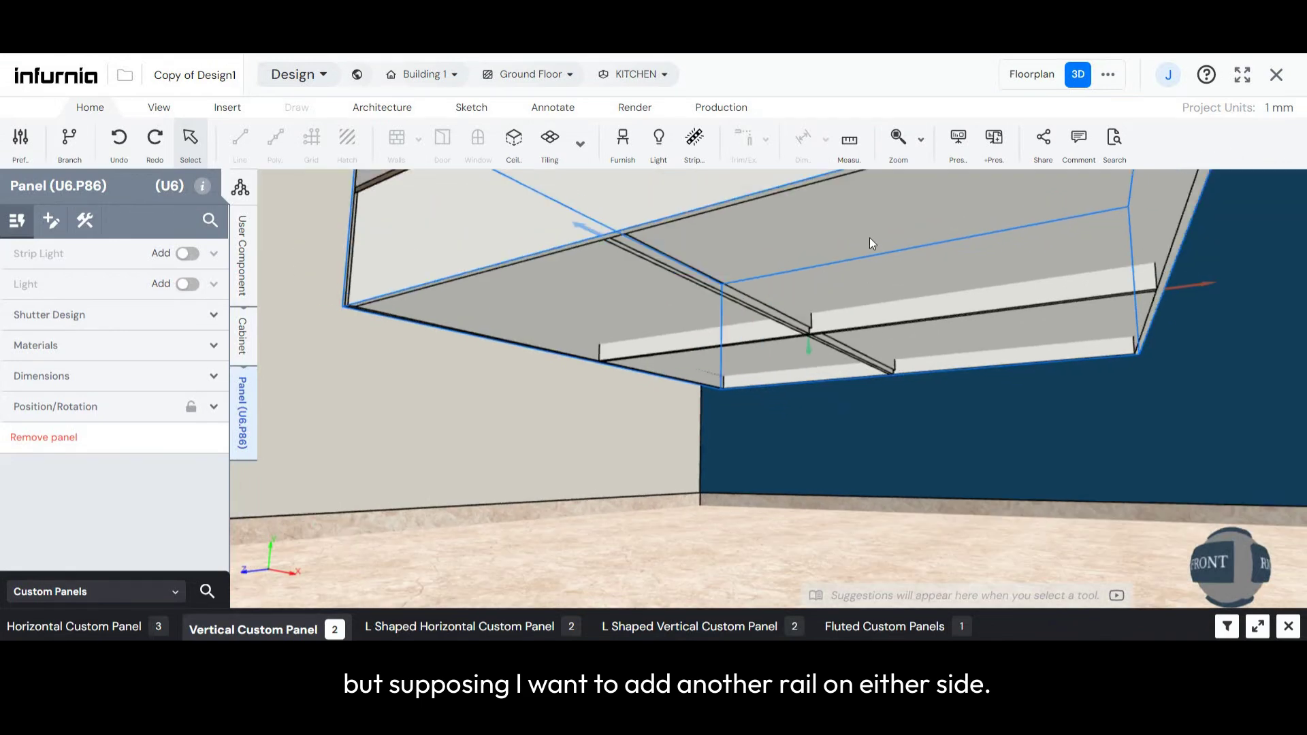
click(245, 325)
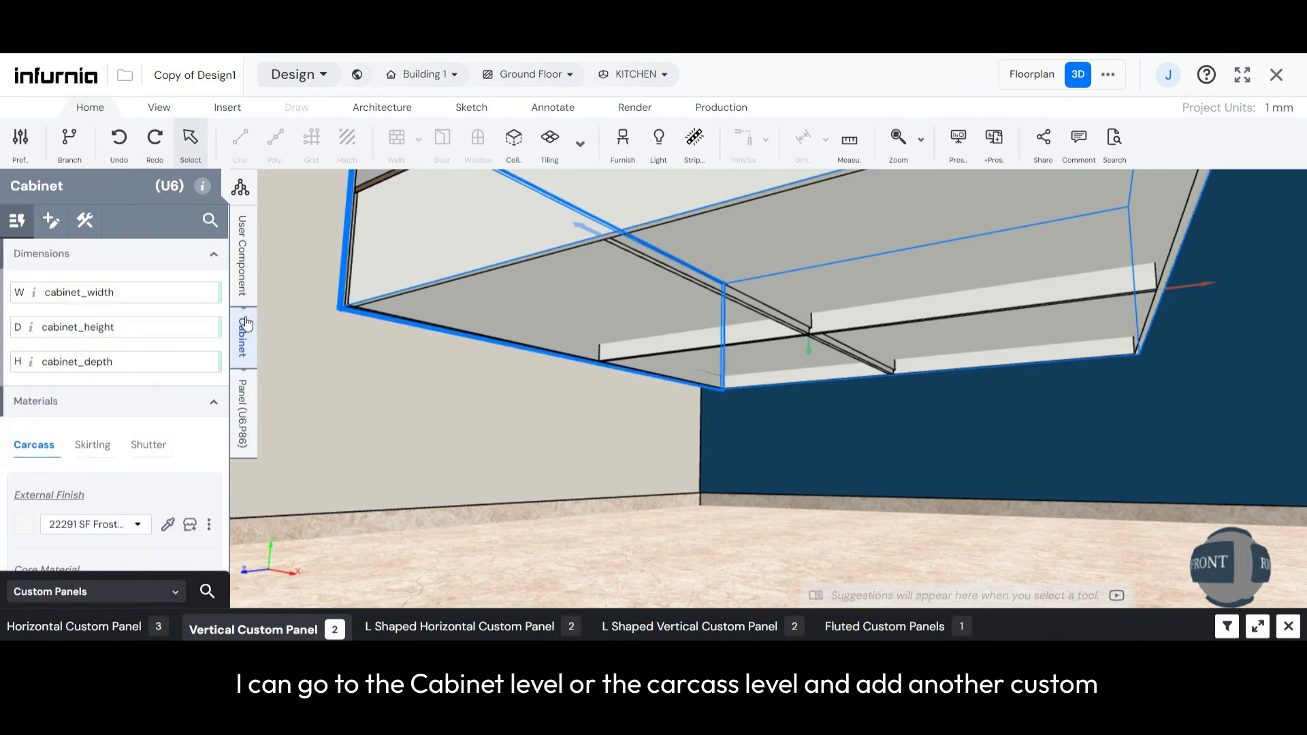
click(86, 222)
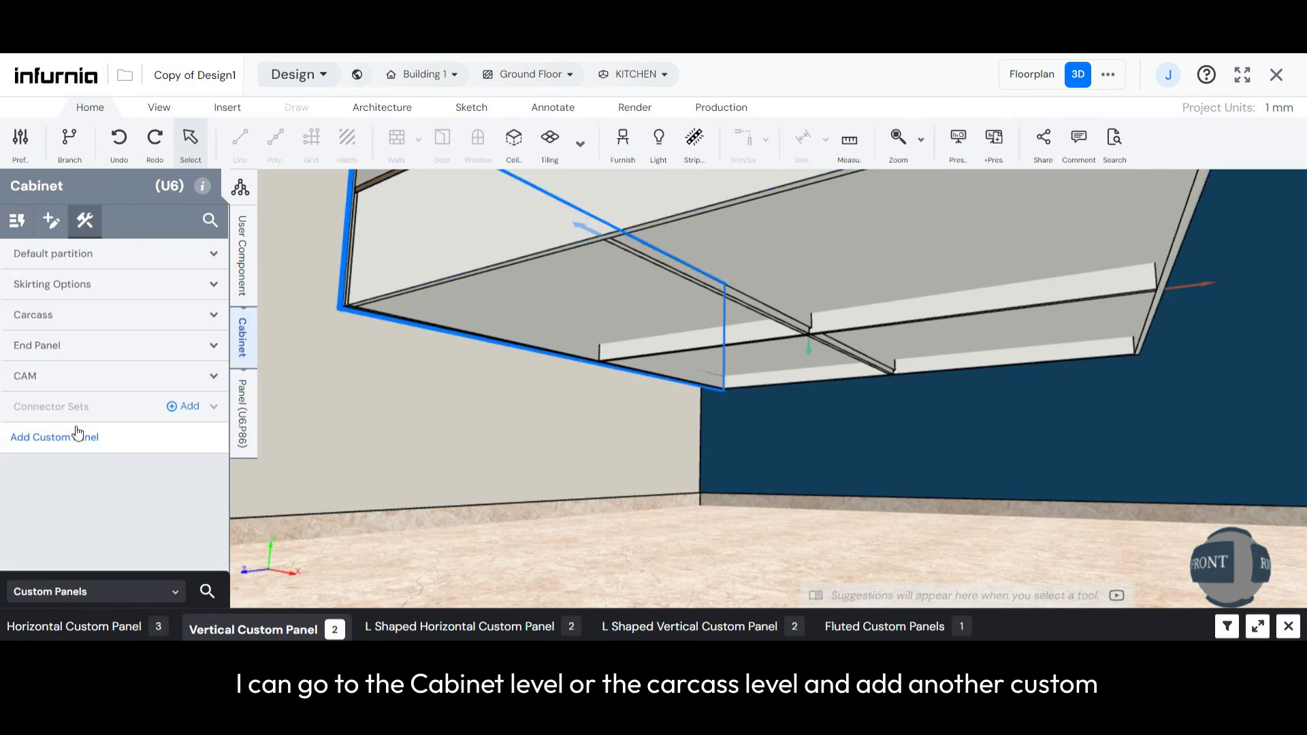
click(77, 436)
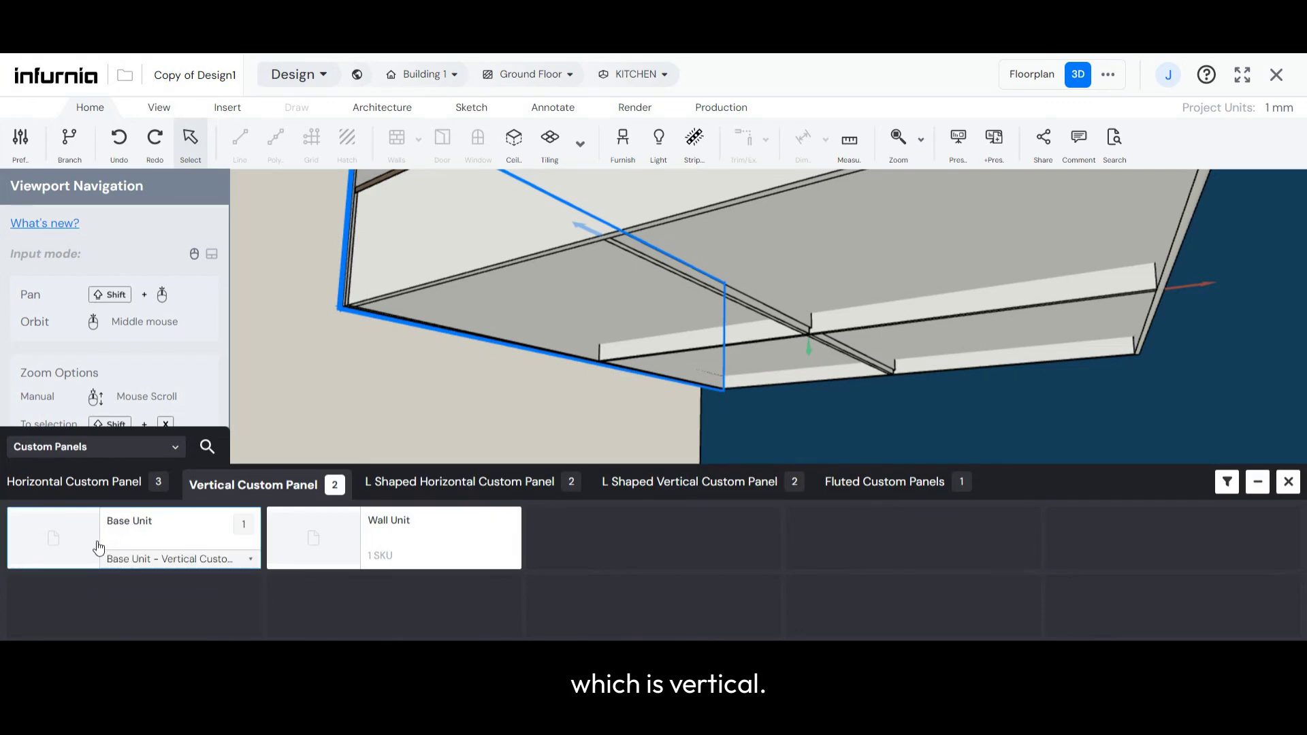
click(149, 526)
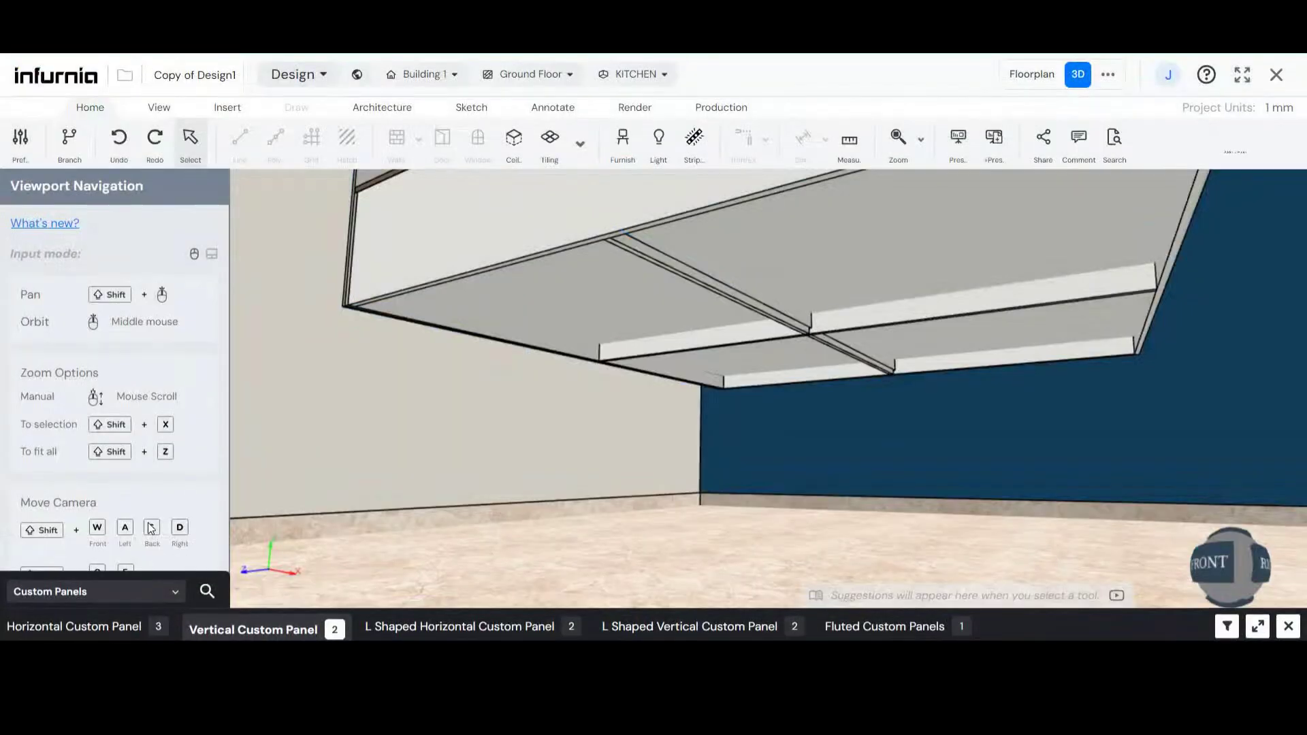
- Locate the newly added vertical panel beside the headboard and select it
middle_drag(518, 334, 1056, 490)
scroll(1056, 490, down, 2)
scroll(704, 399, down, 5)
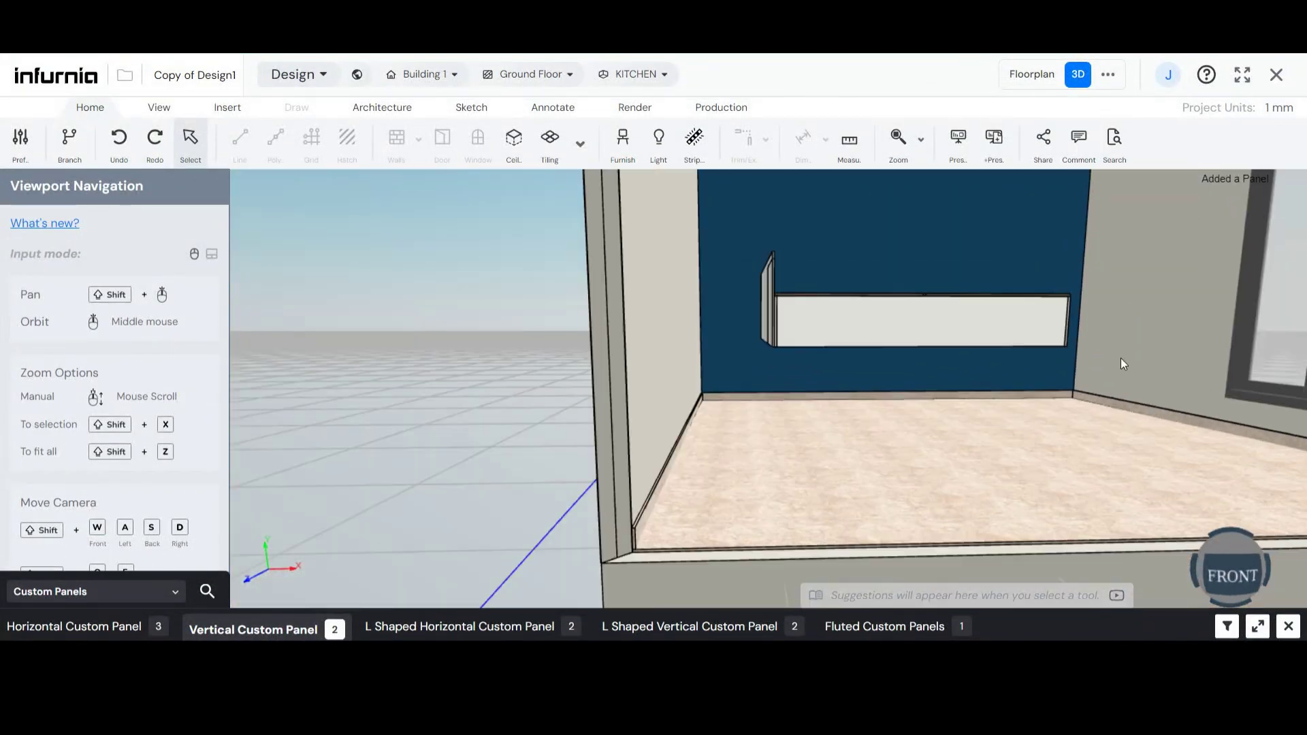
scroll(785, 286, up, 4)
click(791, 272)
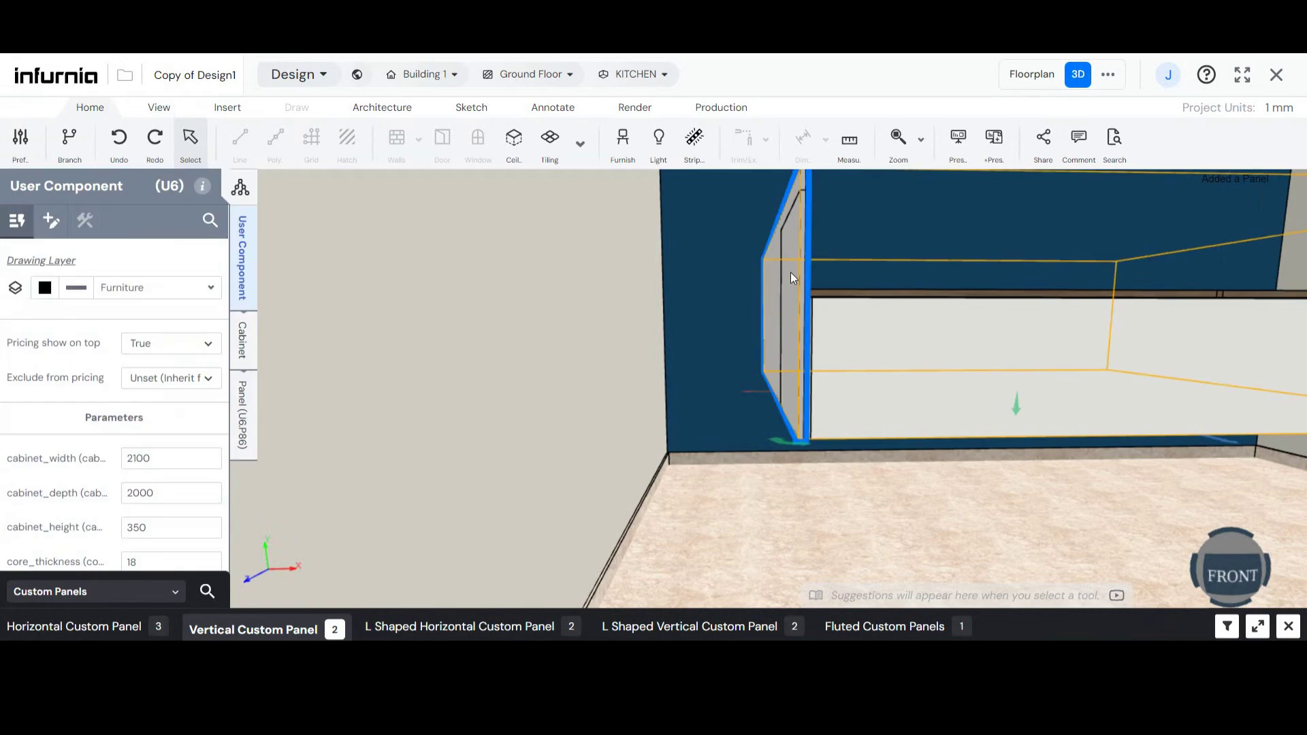
scroll(802, 406, up, 2)
middle_drag(803, 406, 565, 333)
click(850, 316)
- Select the existing middle rail under the bed and copy the W expression from its panel dimensions
scroll(565, 333, down, 6)
middle_drag(865, 438, 841, 395)
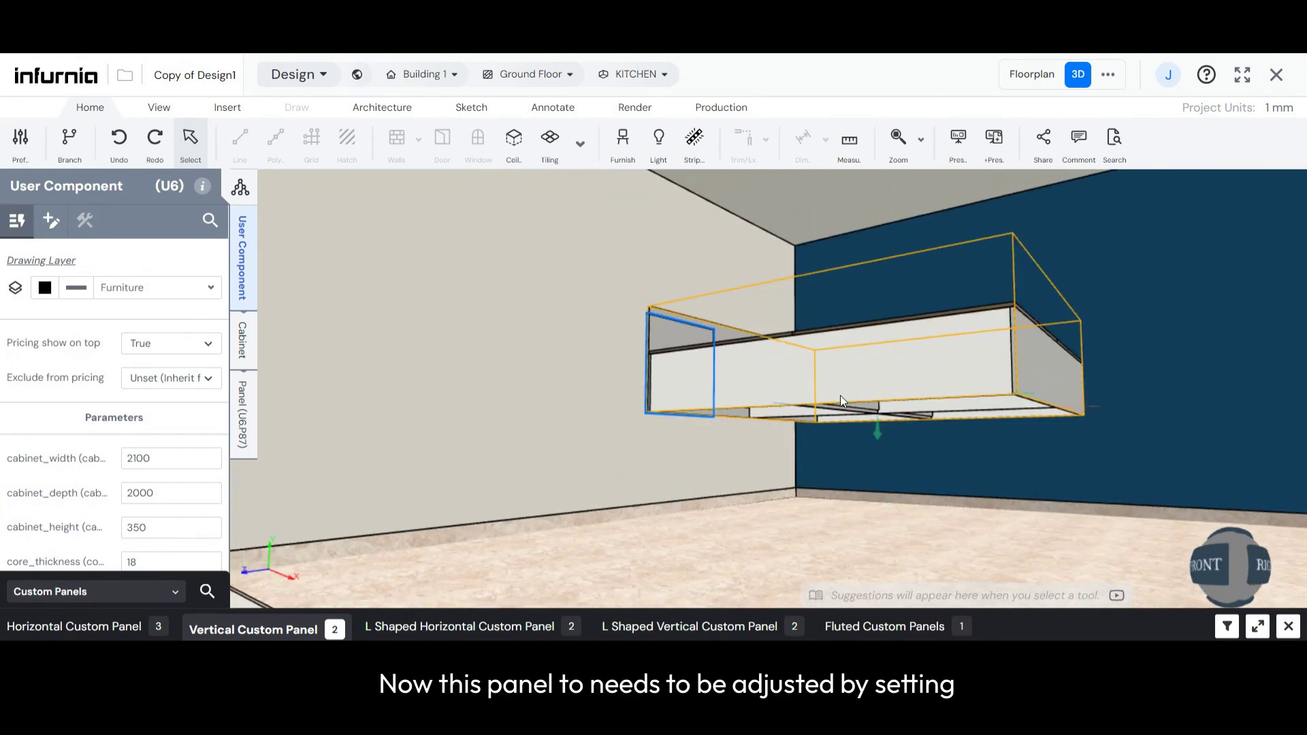
scroll(799, 446, up, 3)
middle_drag(799, 445, 532, 401)
scroll(1035, 244, up, 2)
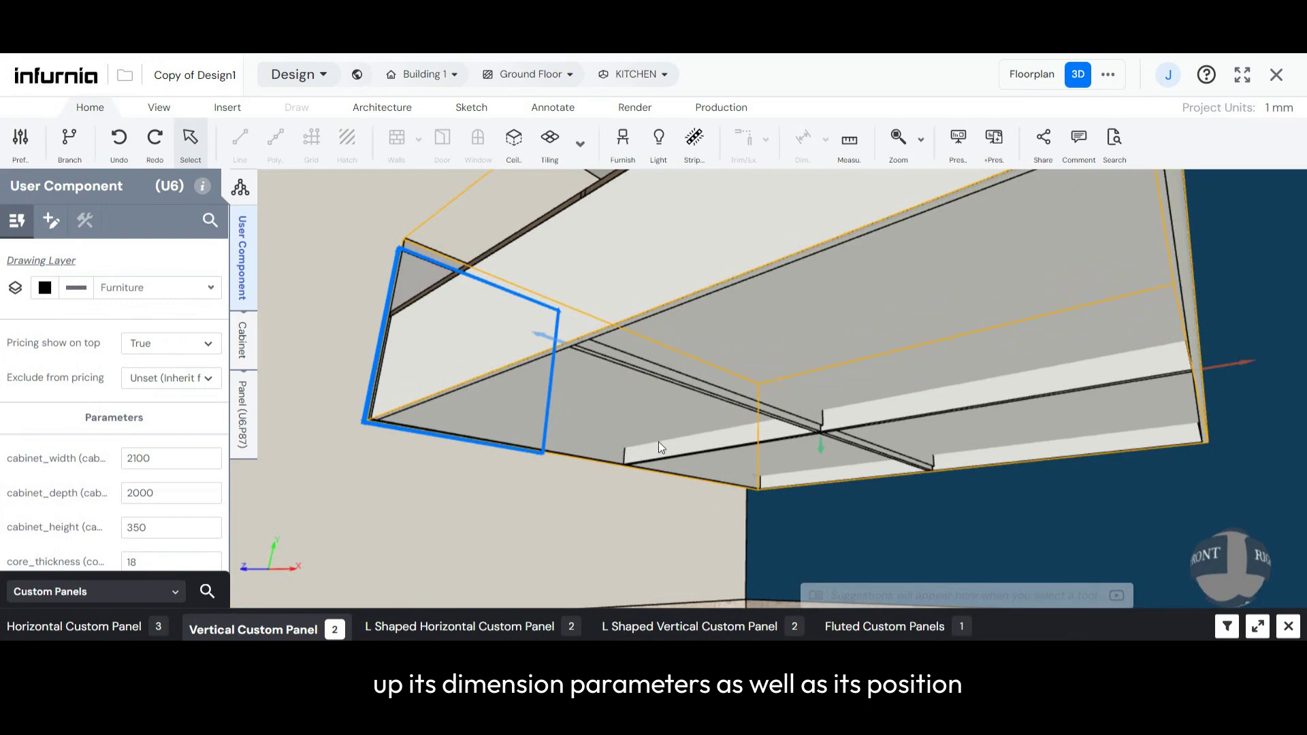
middle_drag(659, 442, 602, 440)
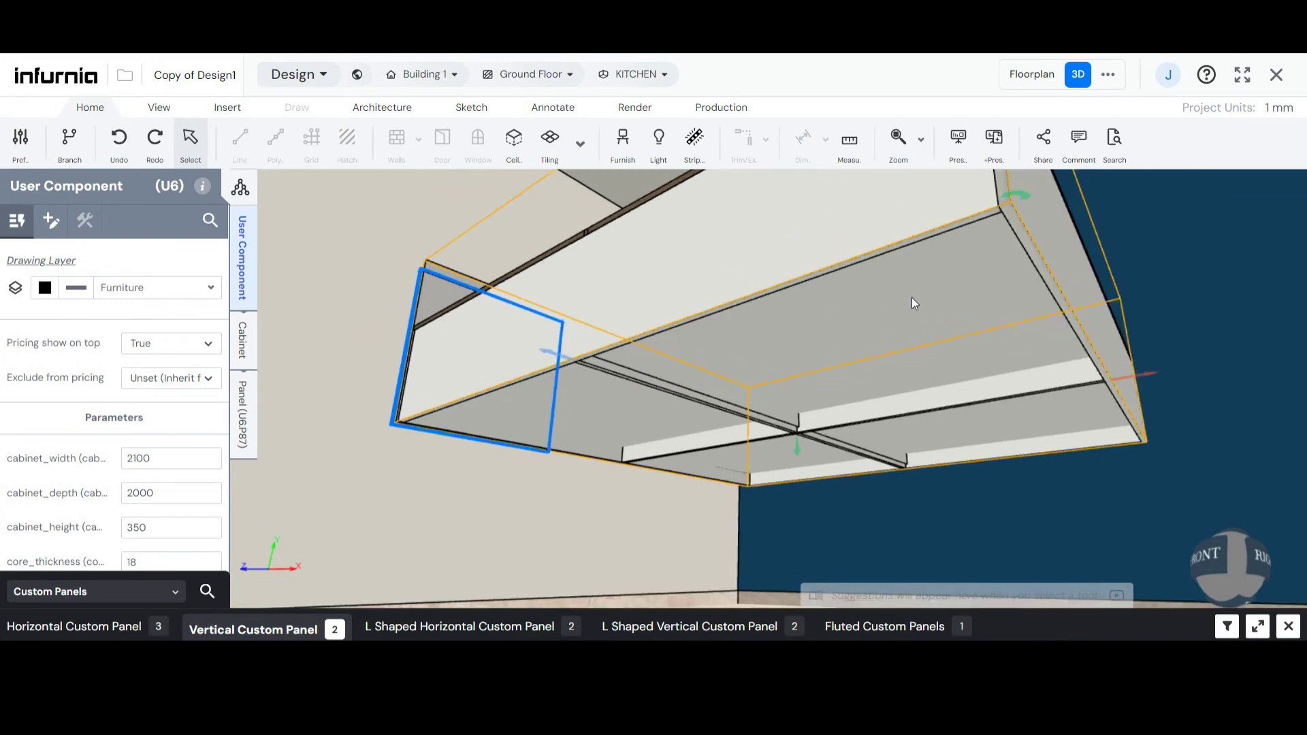
scroll(602, 412, up, 1)
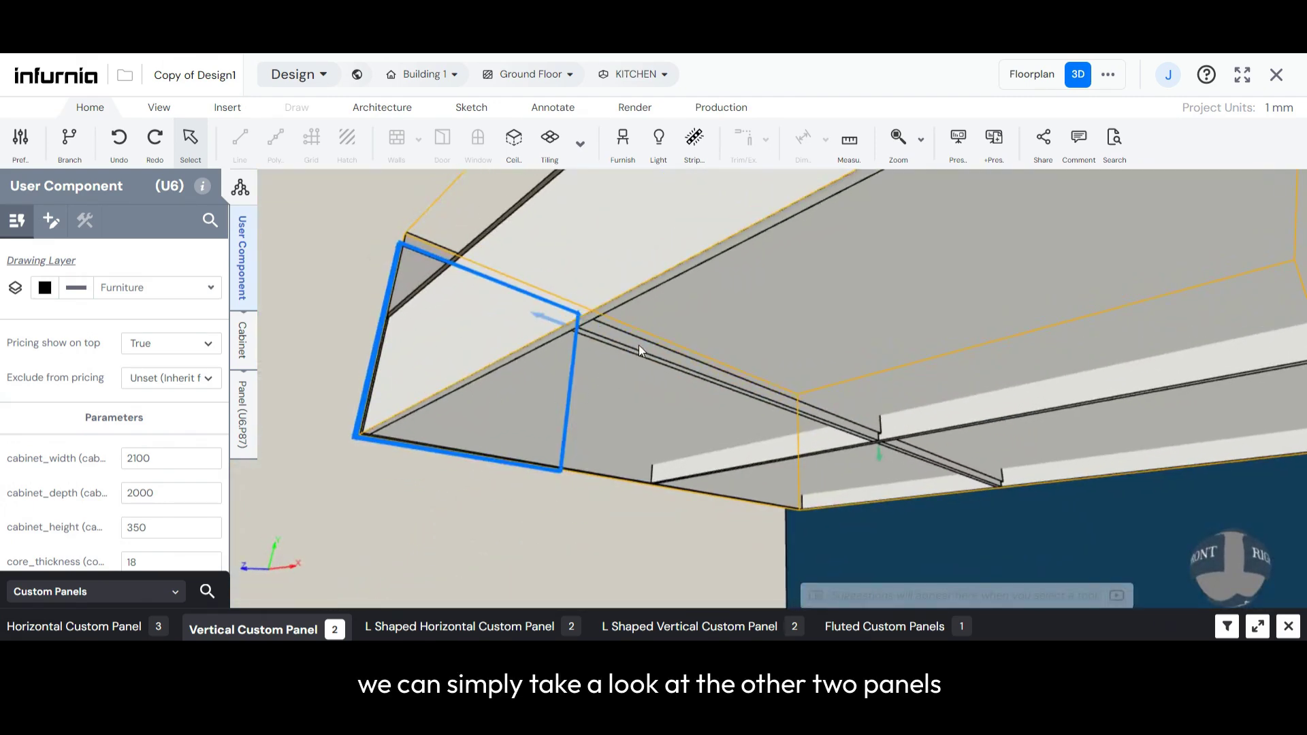
click(640, 349)
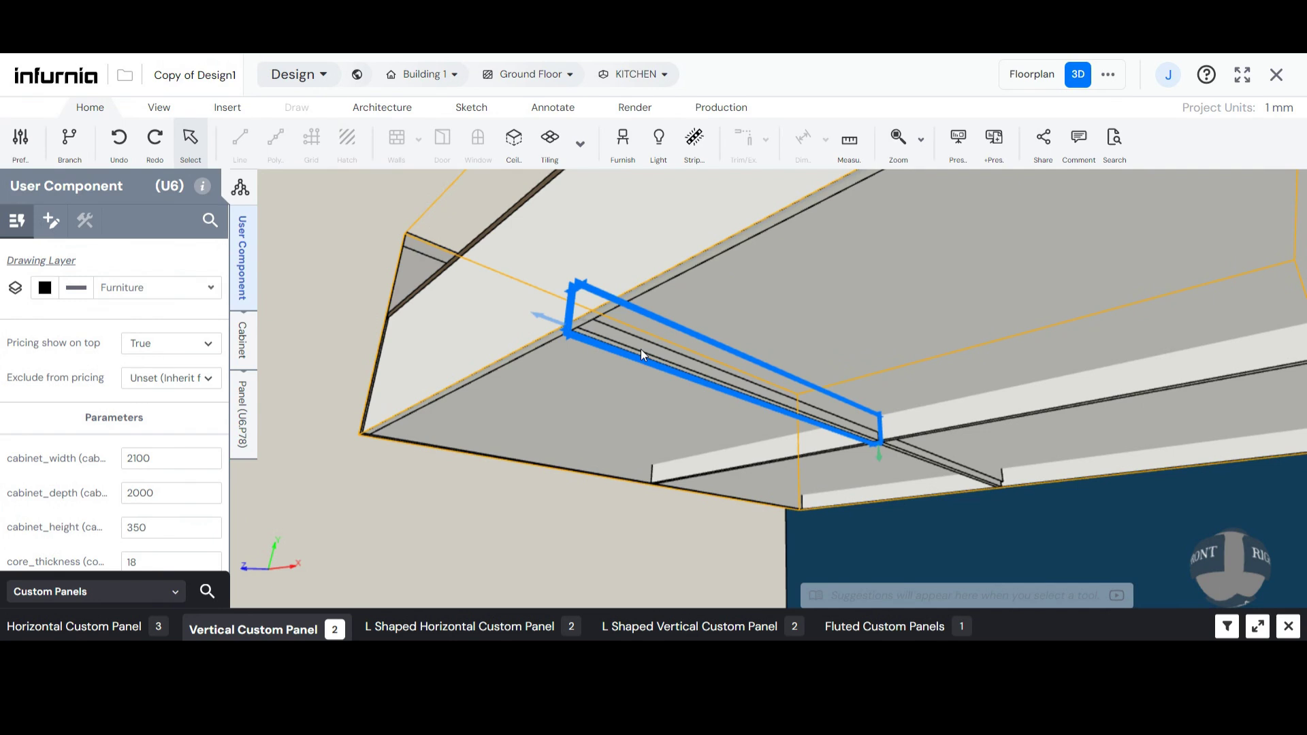
click(242, 417)
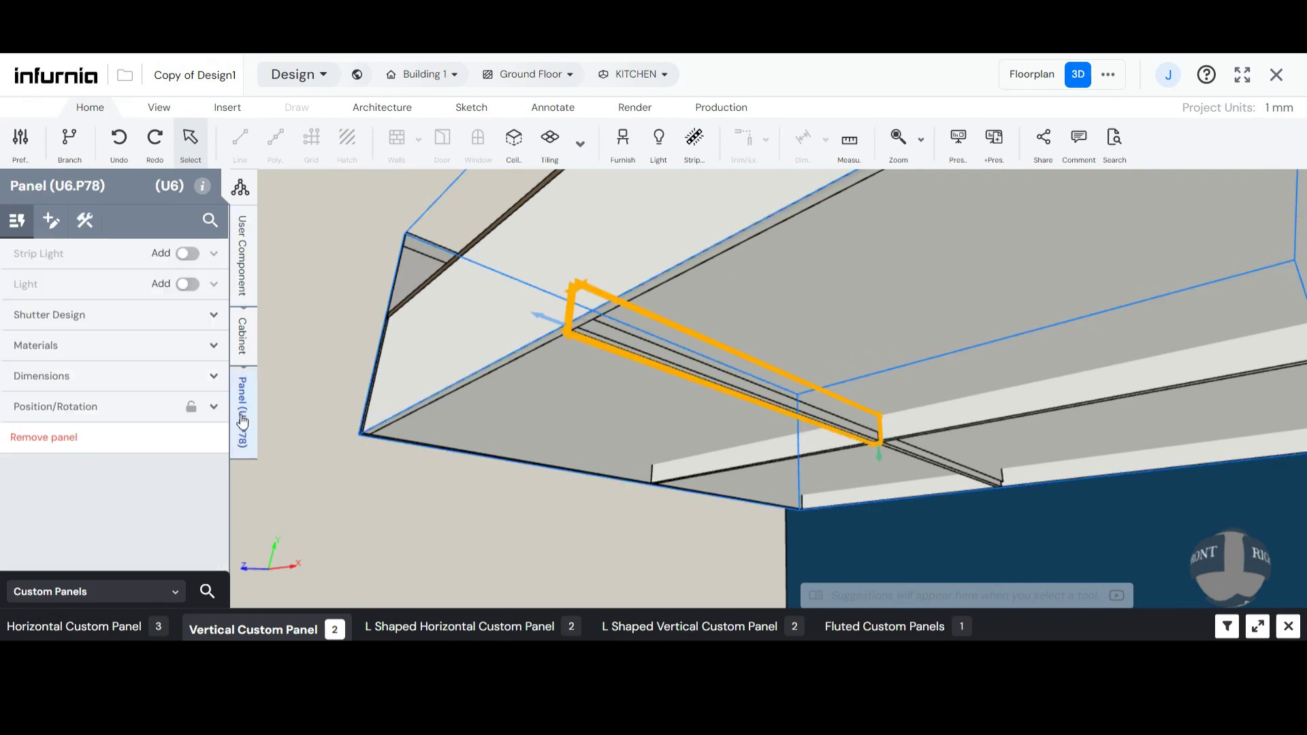
click(32, 386)
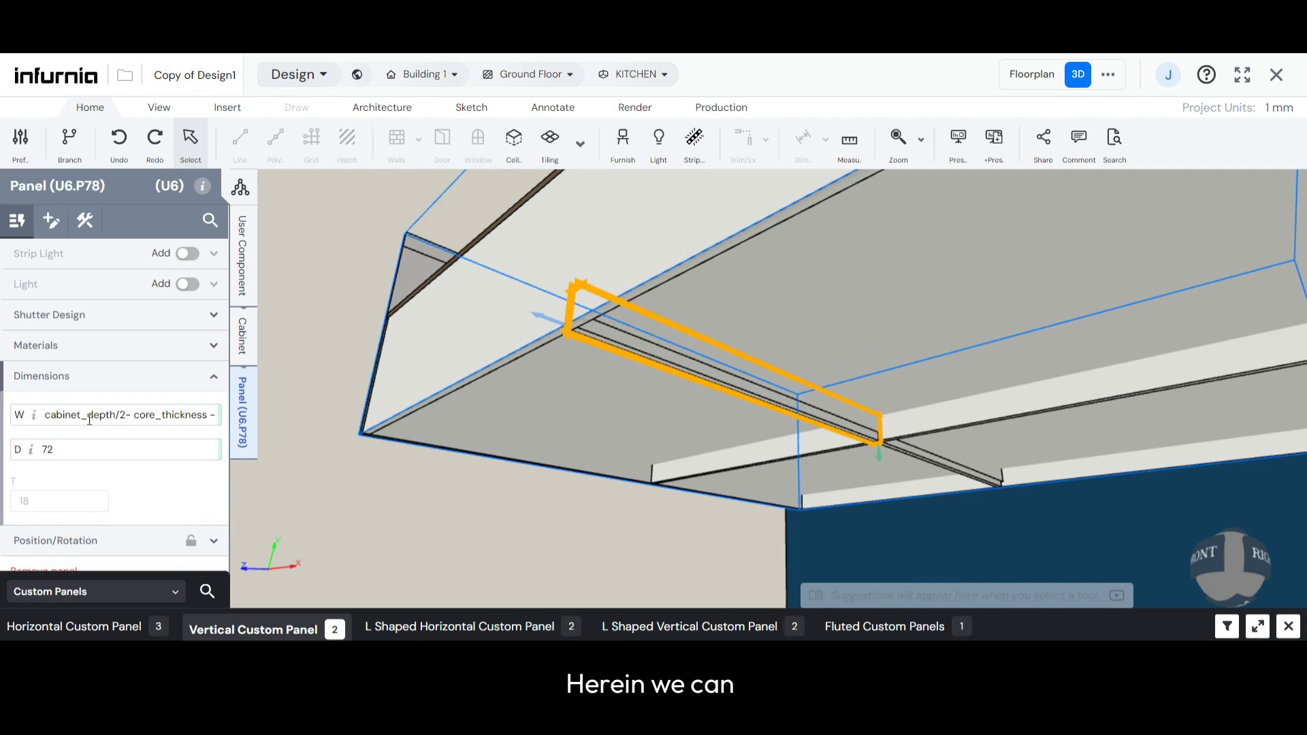
click(45, 415)
key(ctrl+c)
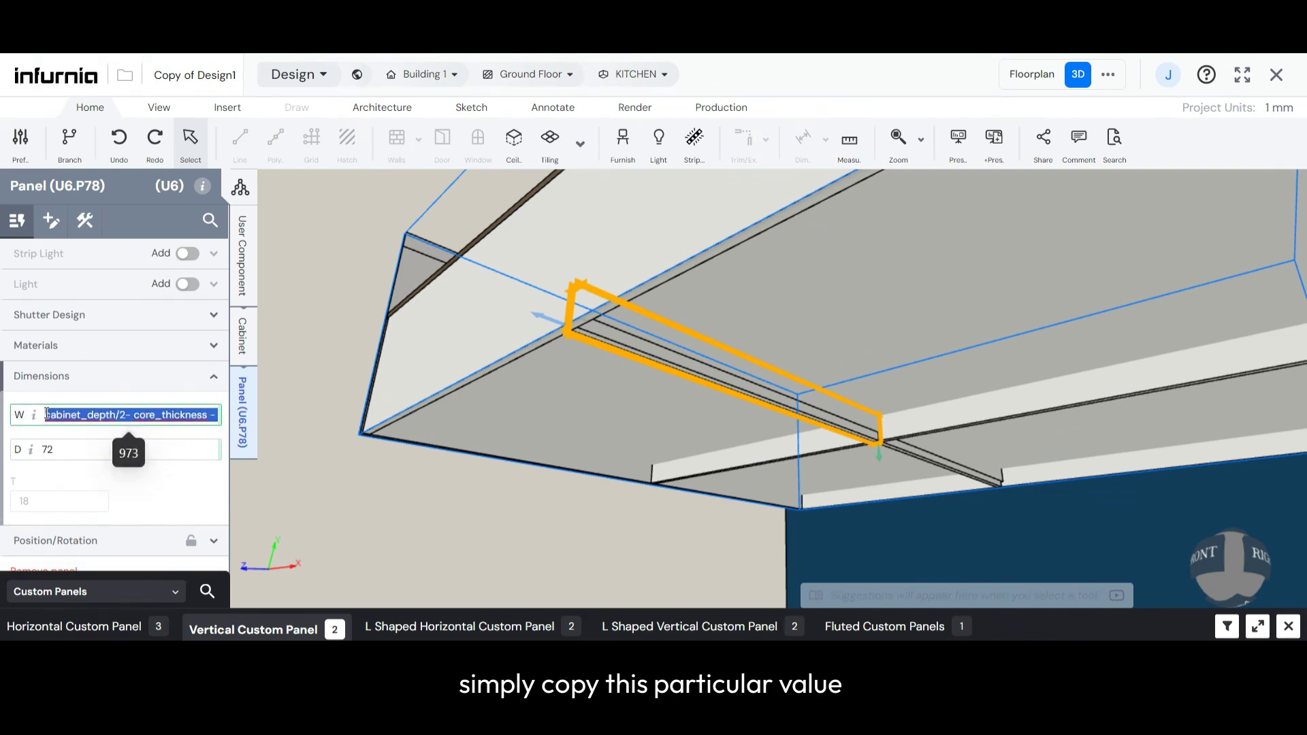
- Set the new vertical panel's W to the expression copied from the middle rail, beginning with cabinet_depth/2- core_thickness
scroll(407, 342, up, 1)
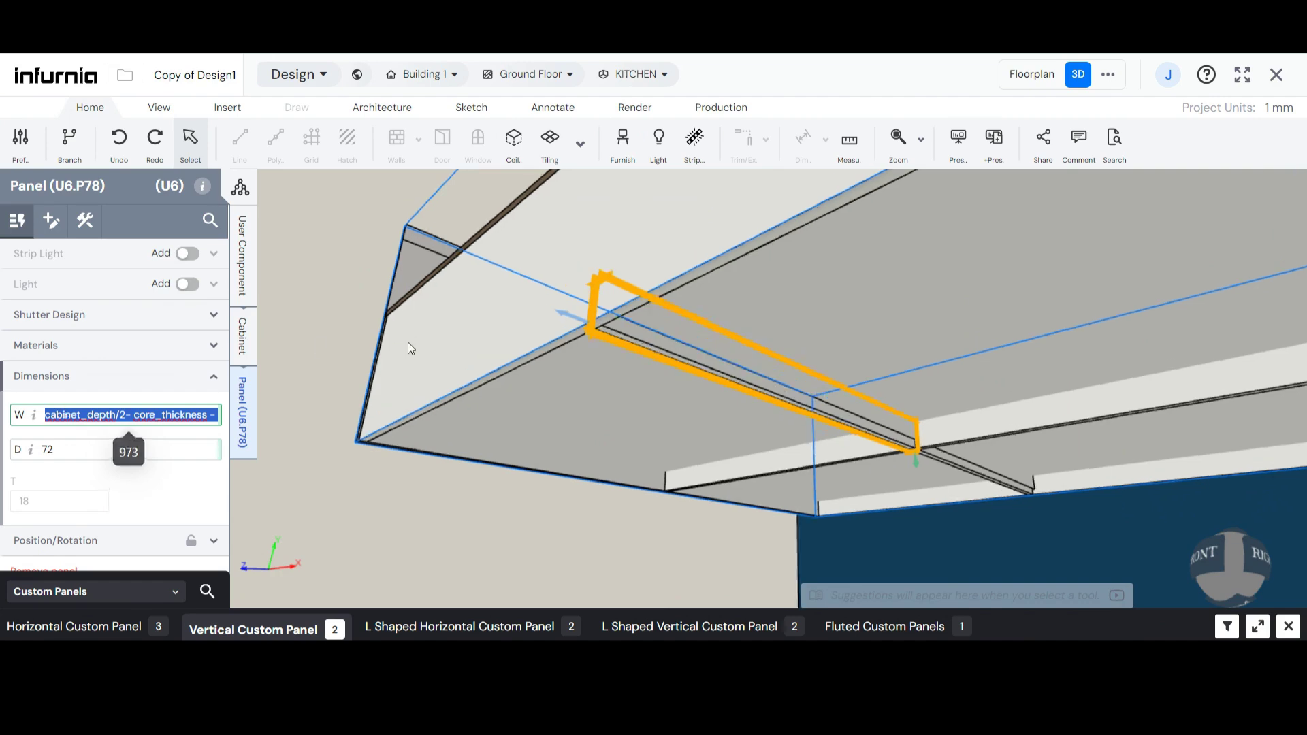
middle_drag(407, 342, 552, 293)
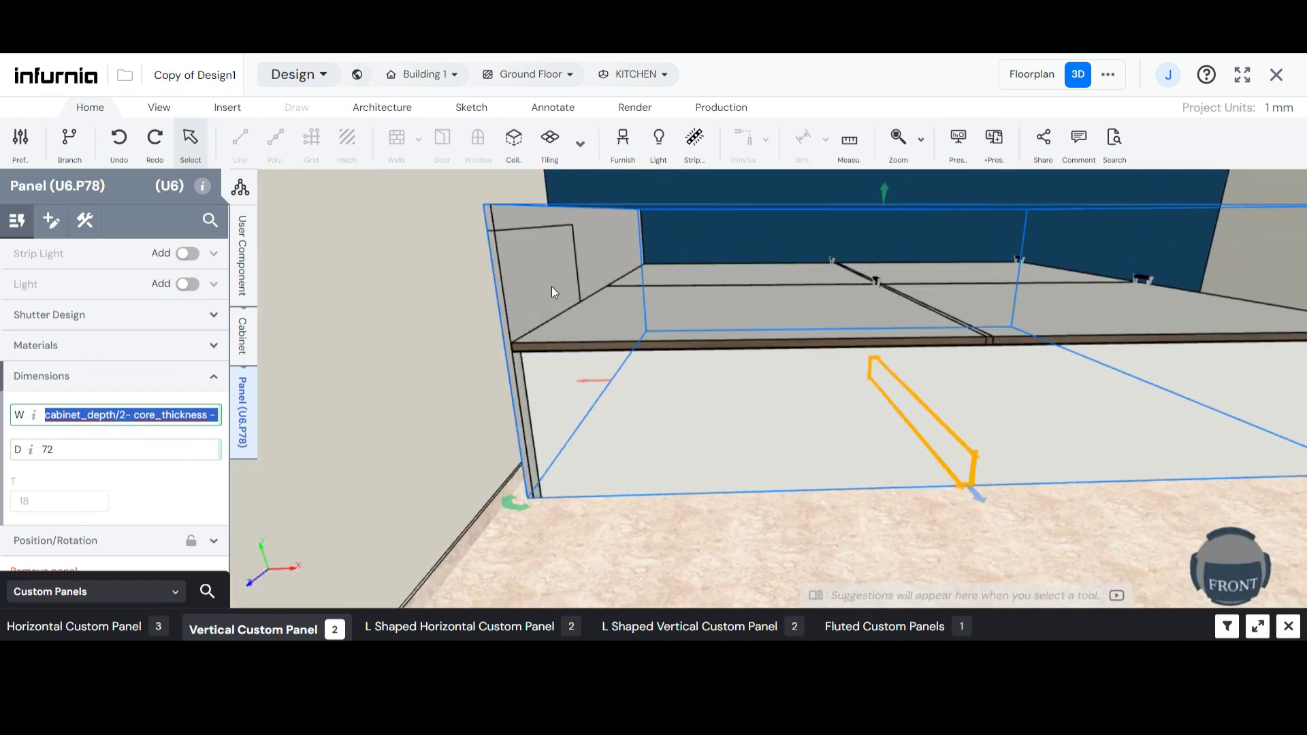
click(508, 299)
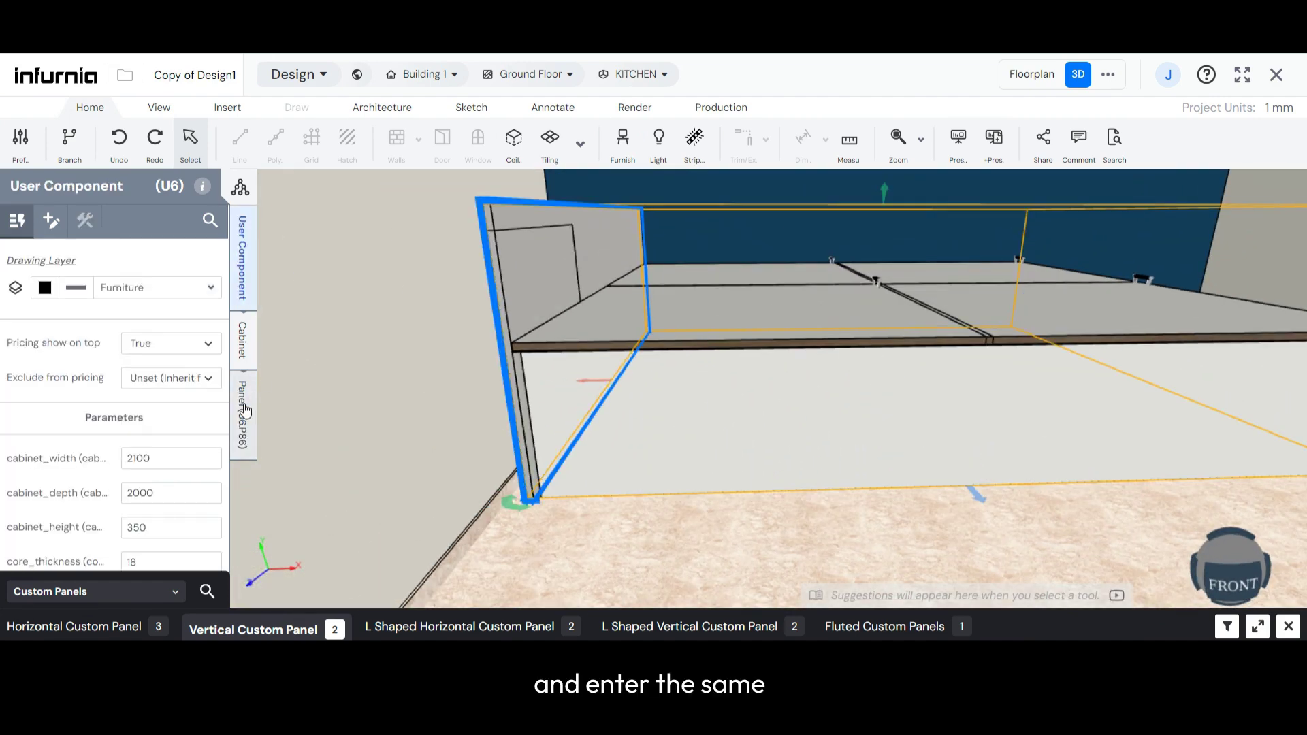
click(245, 410)
click(521, 300)
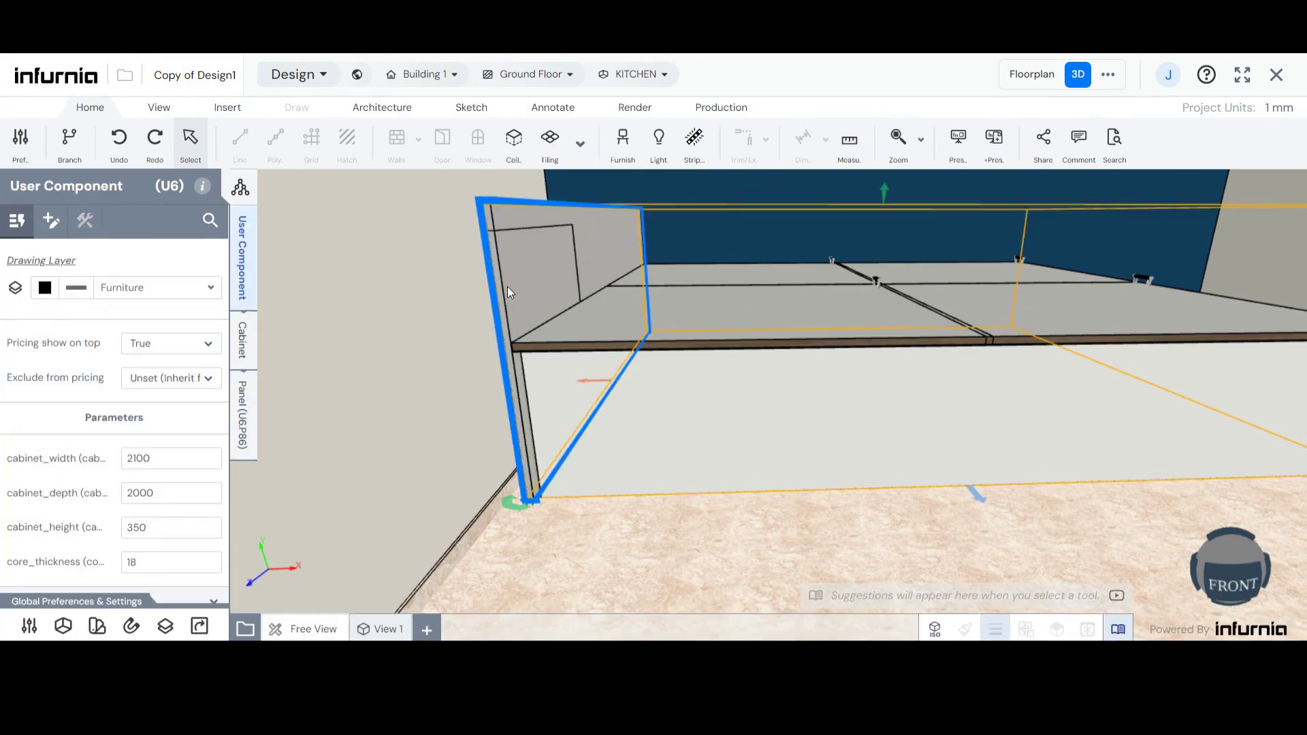
middle_drag(508, 290, 826, 266)
click(738, 291)
scroll(827, 265, up, 1)
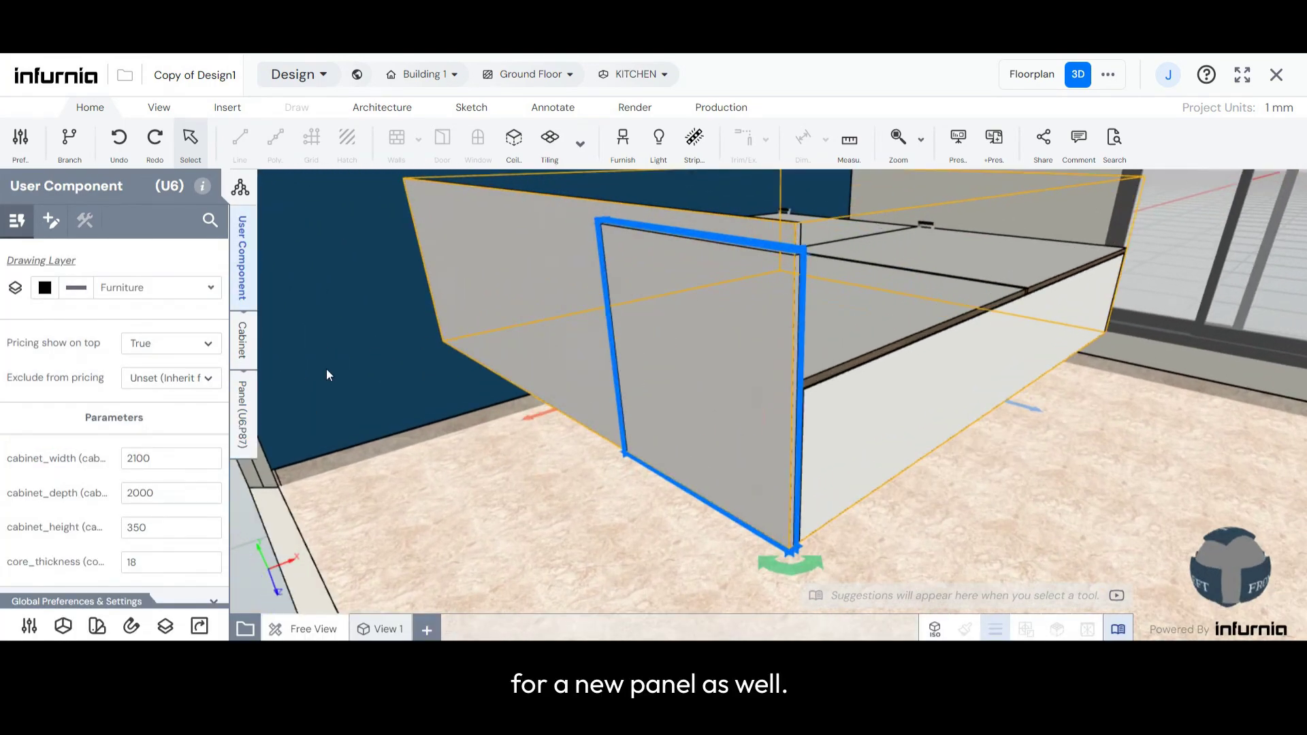
click(247, 416)
click(102, 377)
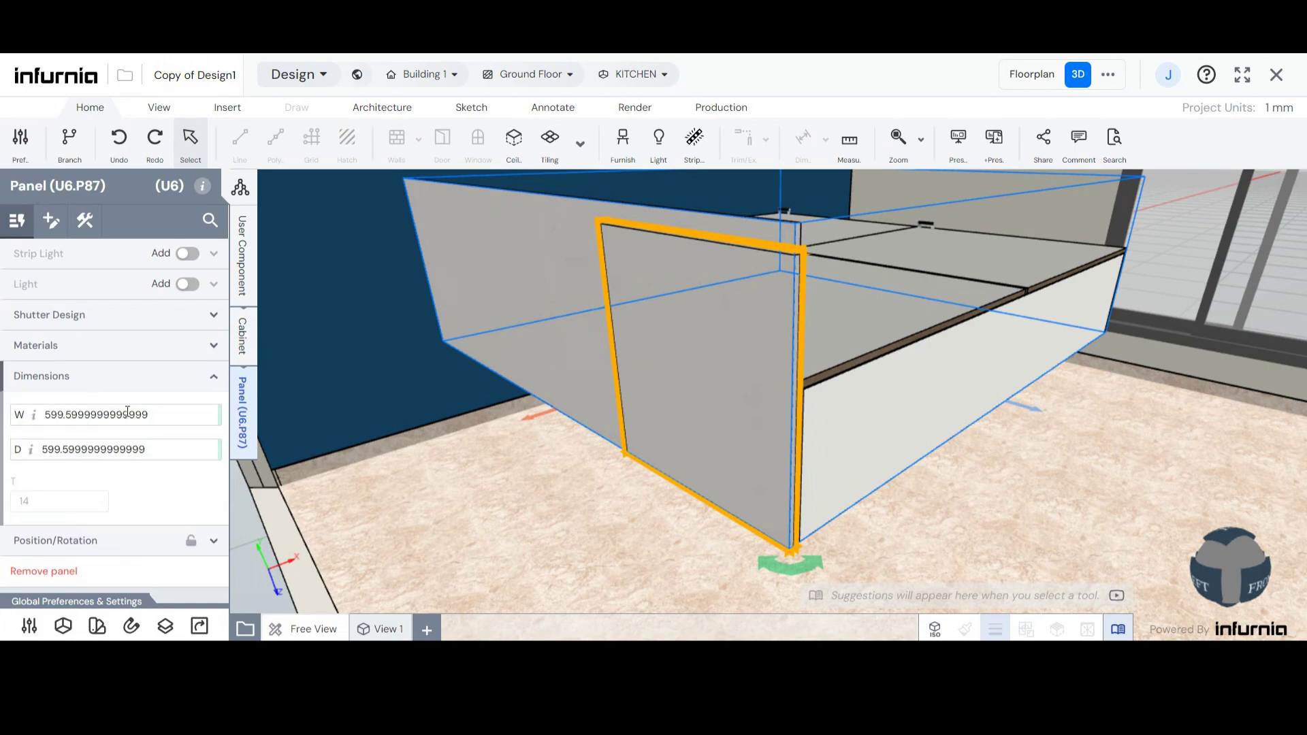
click(191, 420)
drag(191, 419, 36, 424)
key(ctrl+v)
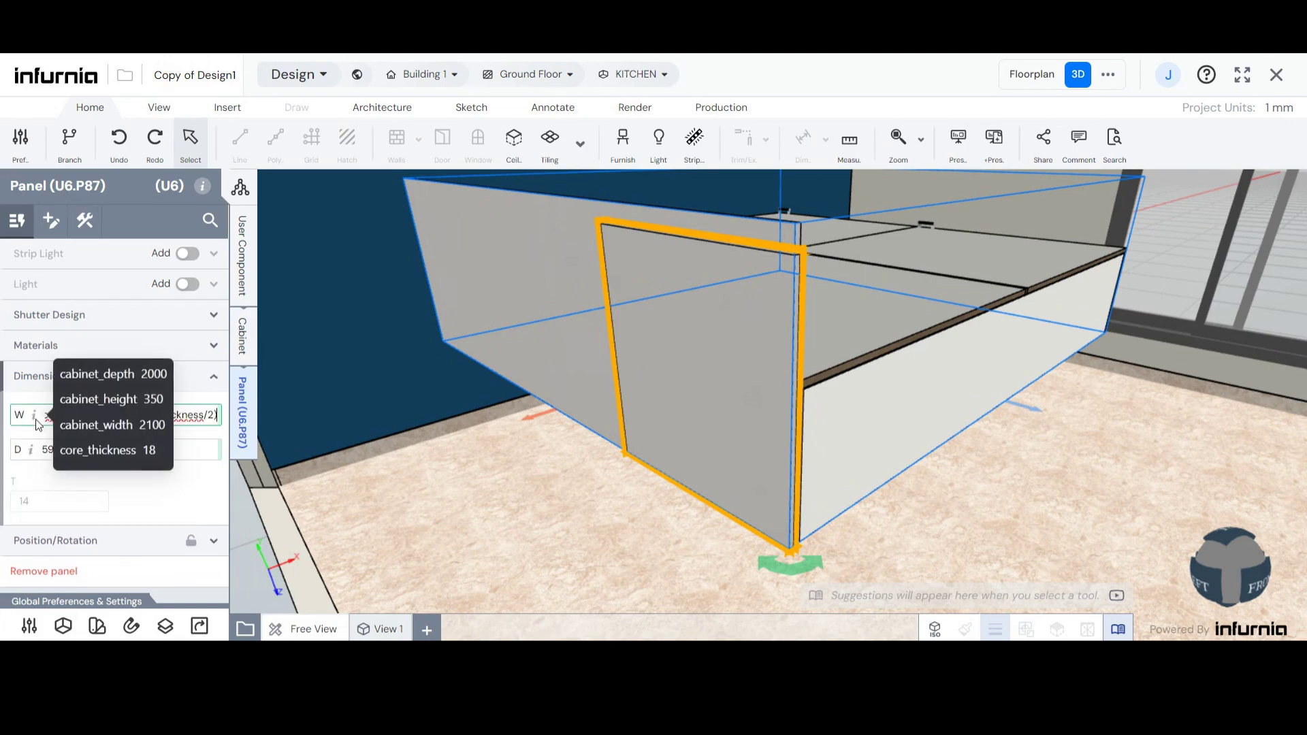
key(Return)
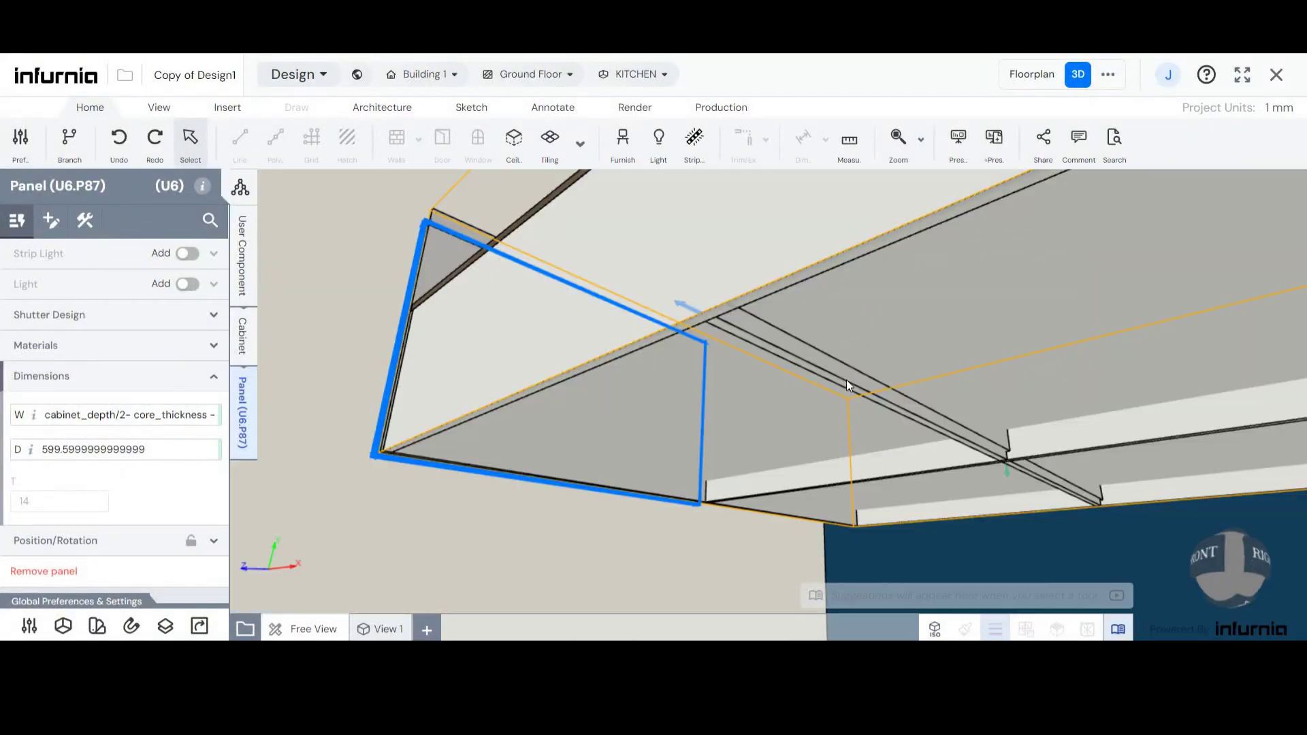
- Check the D dimension of the existing middle rail under the bed
click(847, 380)
click(254, 425)
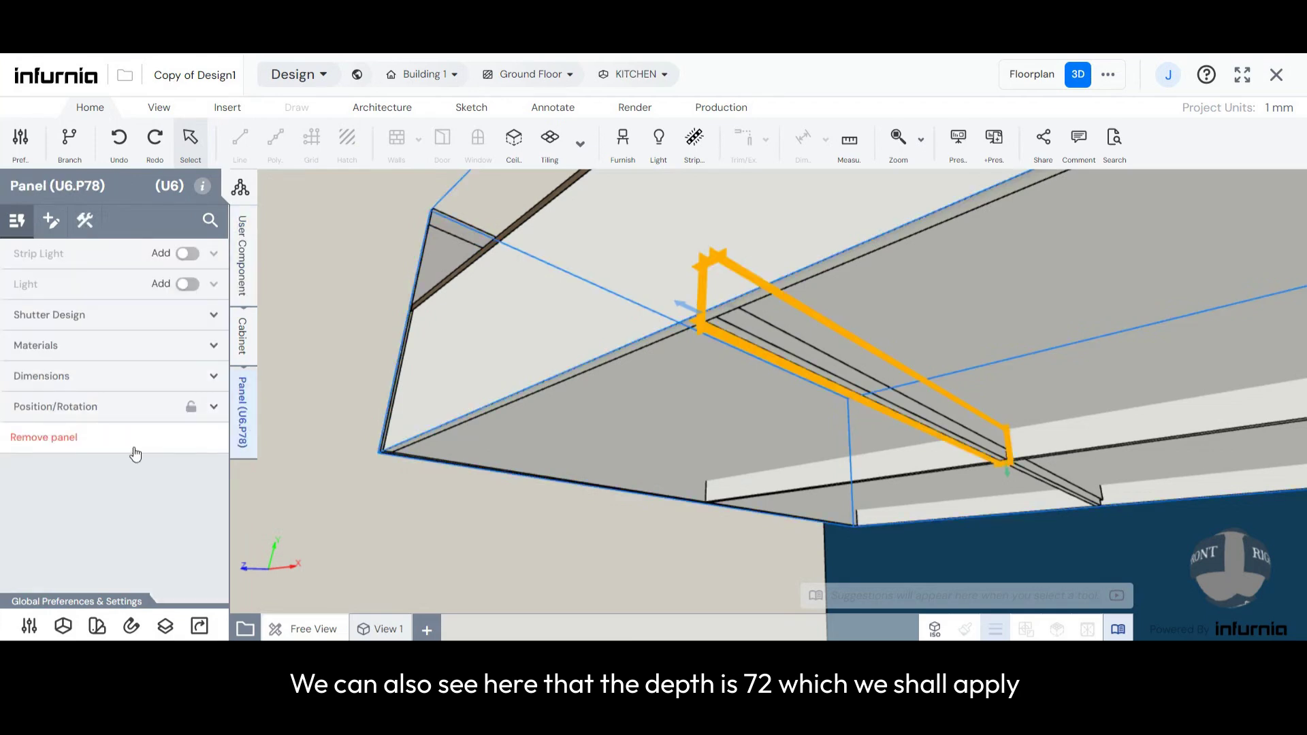
click(68, 376)
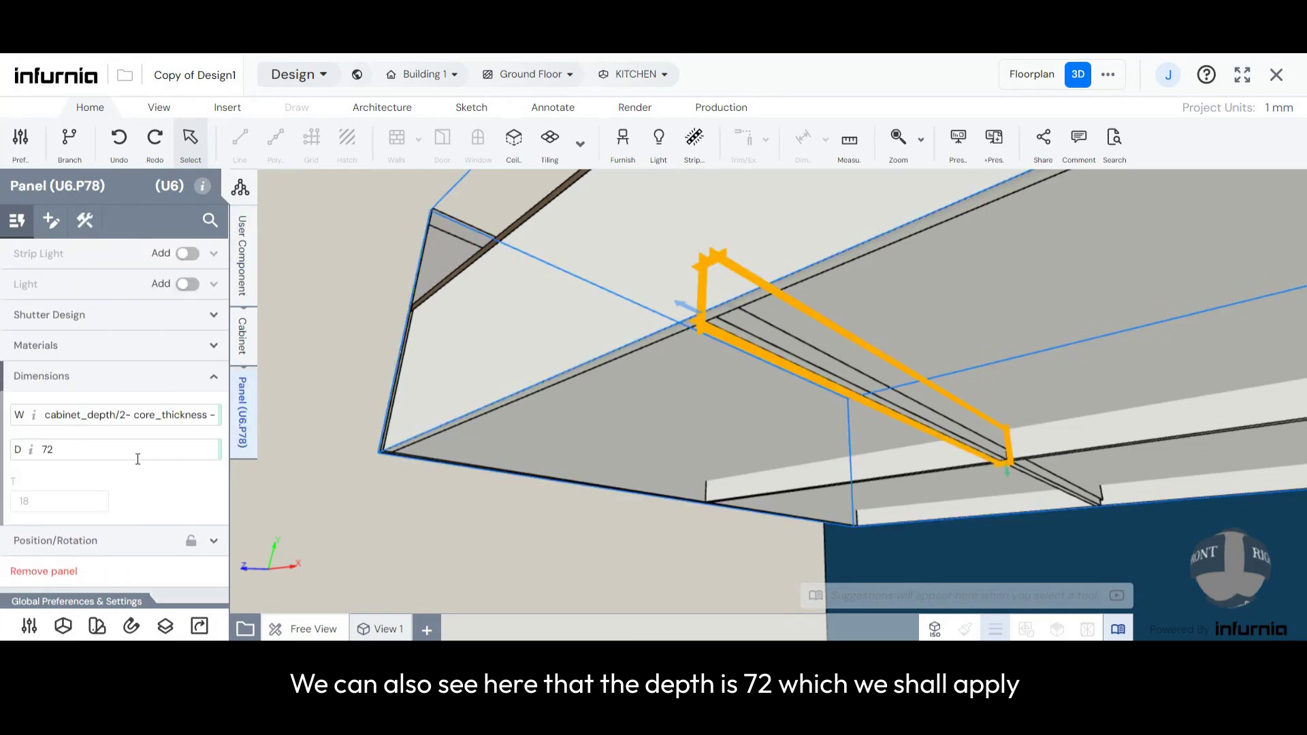
- Select the new vertical panel beside the headboard and set its D to 72 mm
drag(538, 378, 718, 427)
scroll(1084, 339, down, 6)
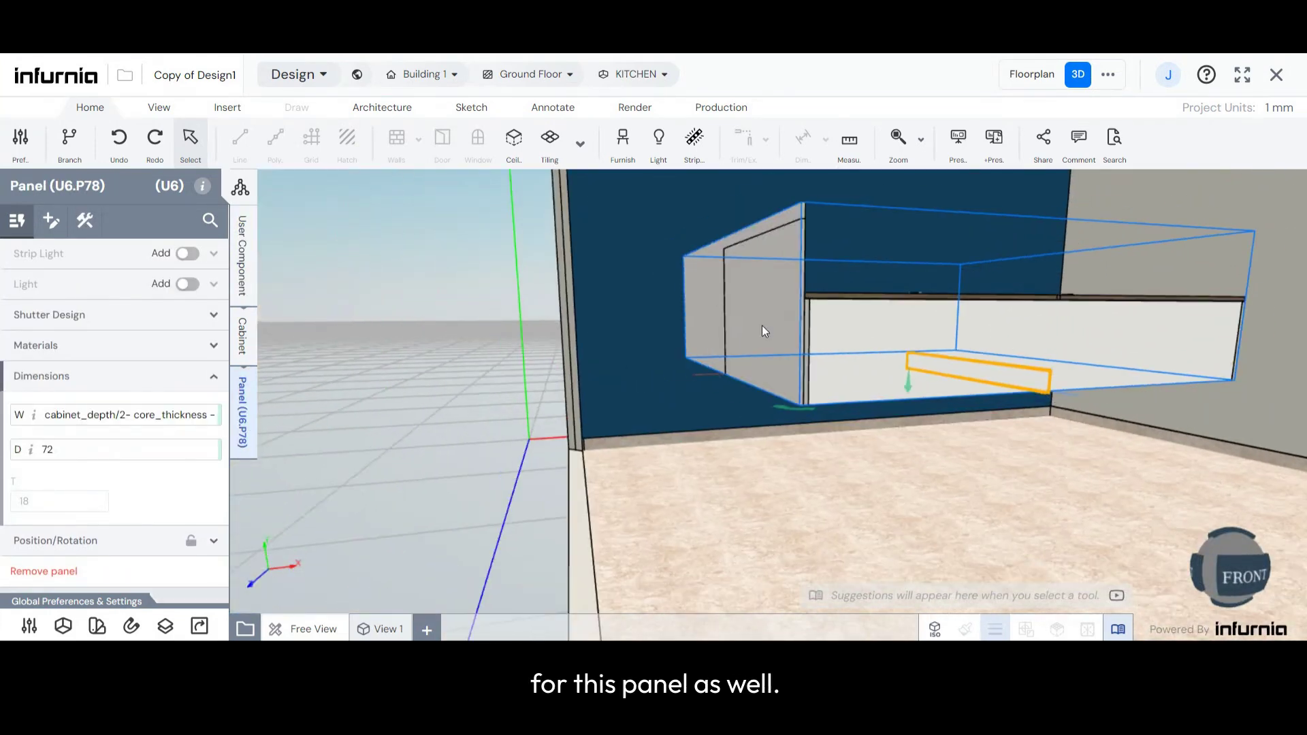
drag(762, 325, 828, 313)
click(809, 254)
scroll(809, 249, up, 2)
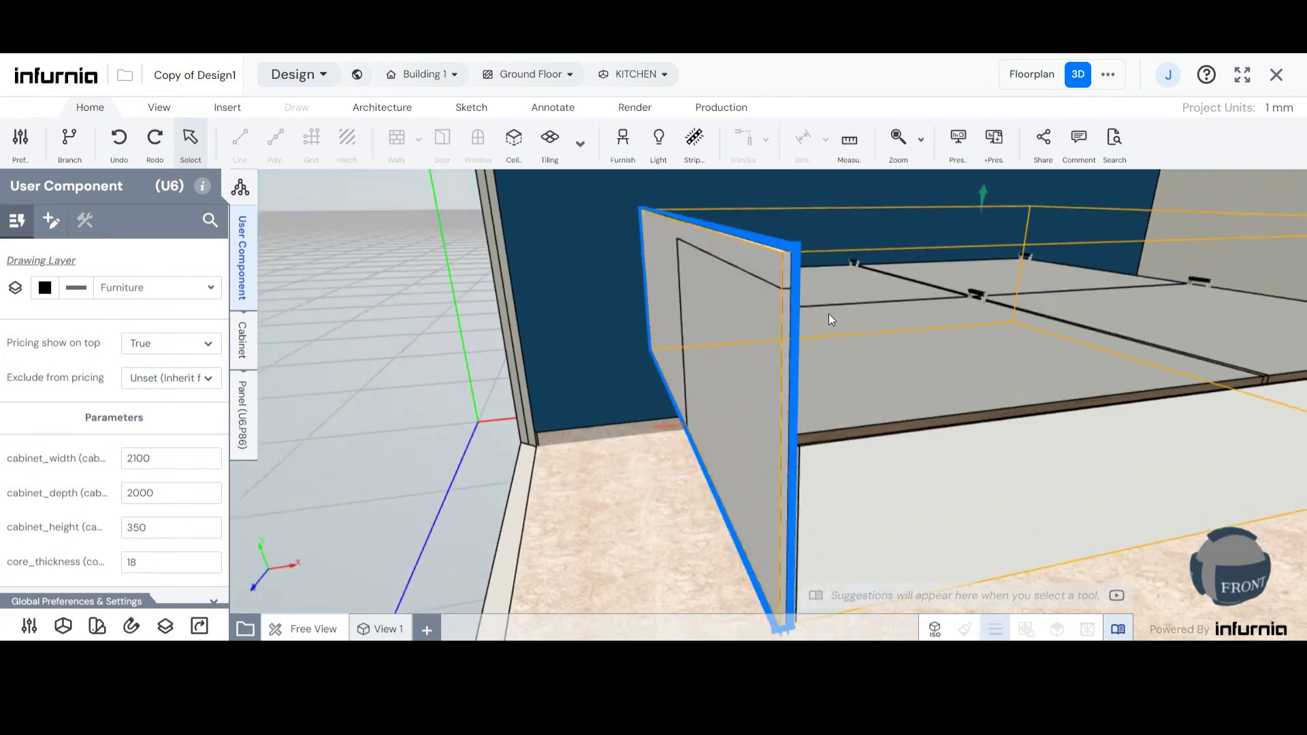
click(786, 301)
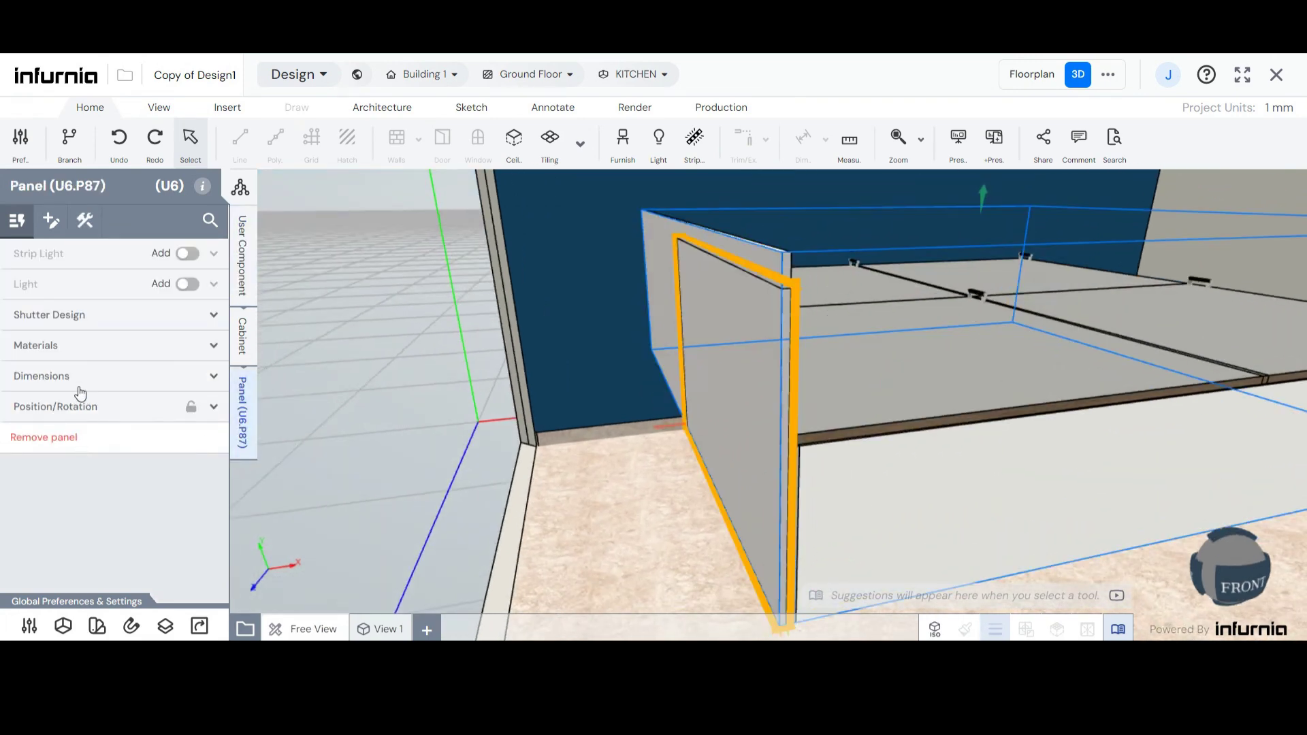
click(78, 384)
drag(169, 450, 2, 465)
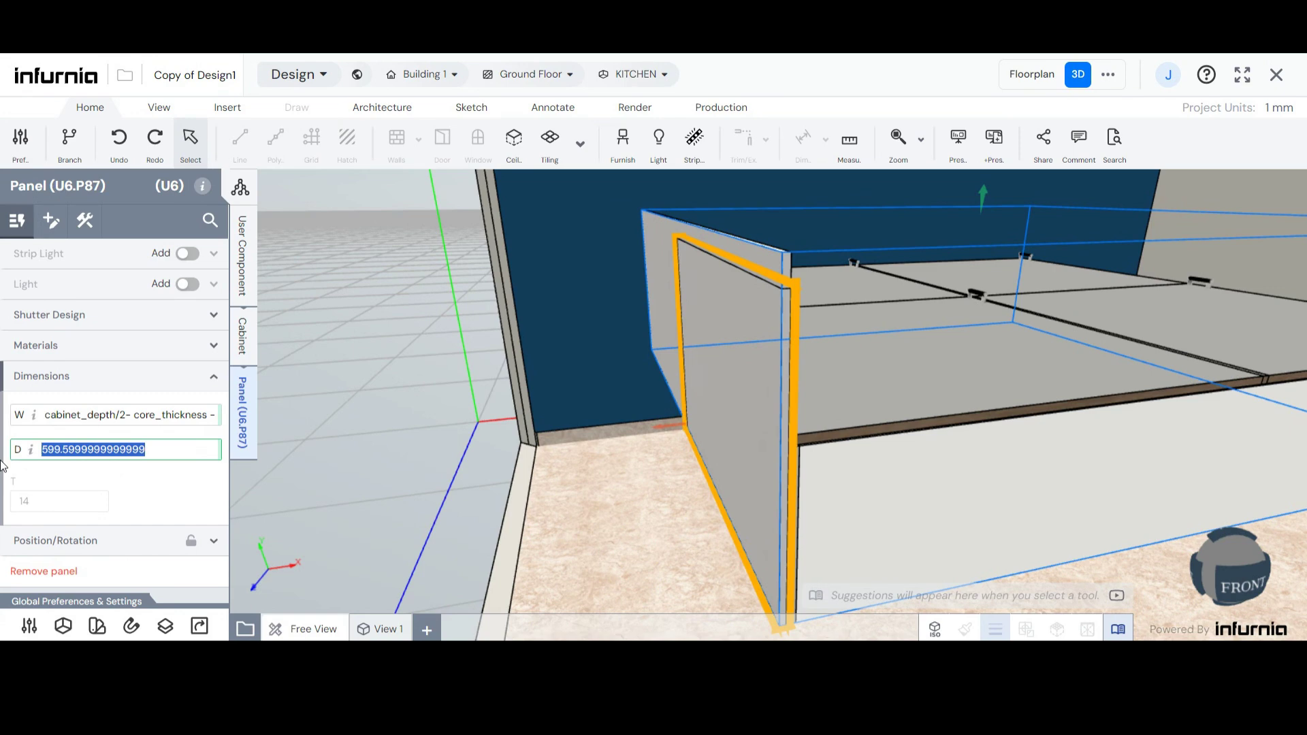
text(72)
key(Return)
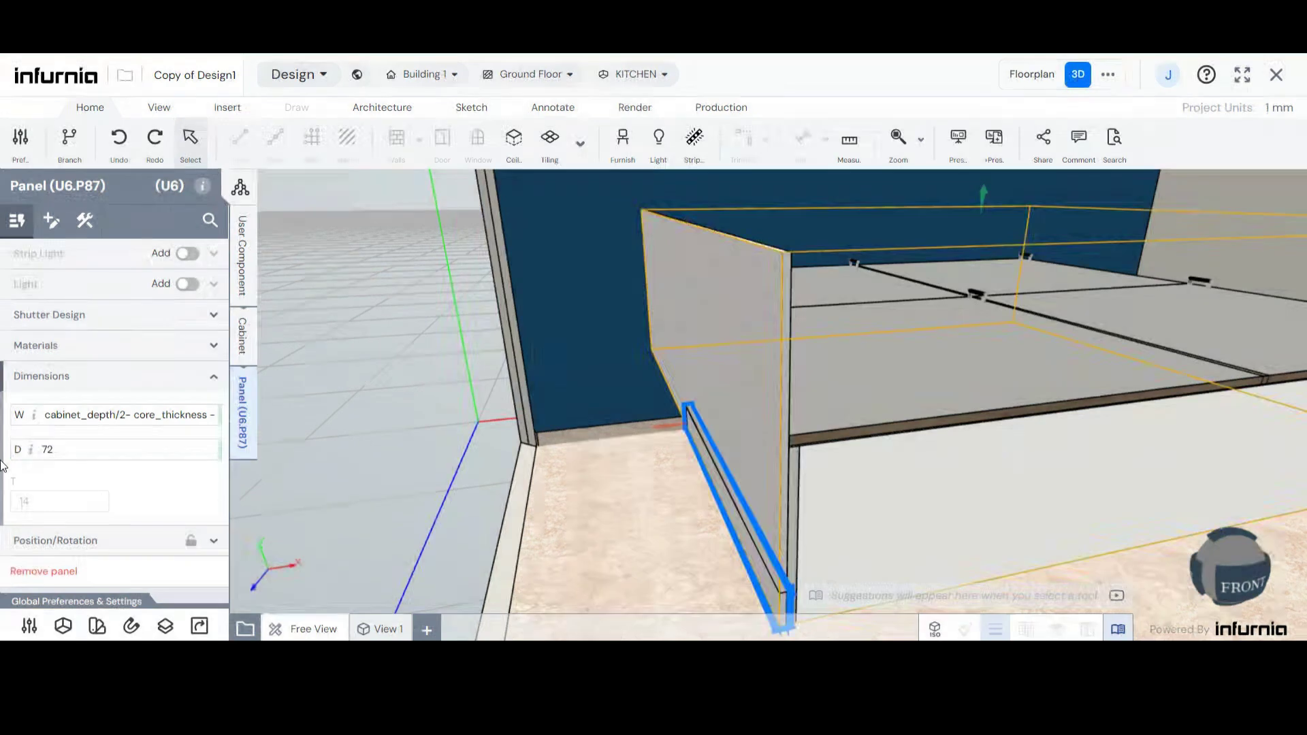
- Examine the new rail's placement under the bed and review its X, Y and Z position and rotation values
drag(914, 492, 804, 472)
scroll(804, 470, up, 3)
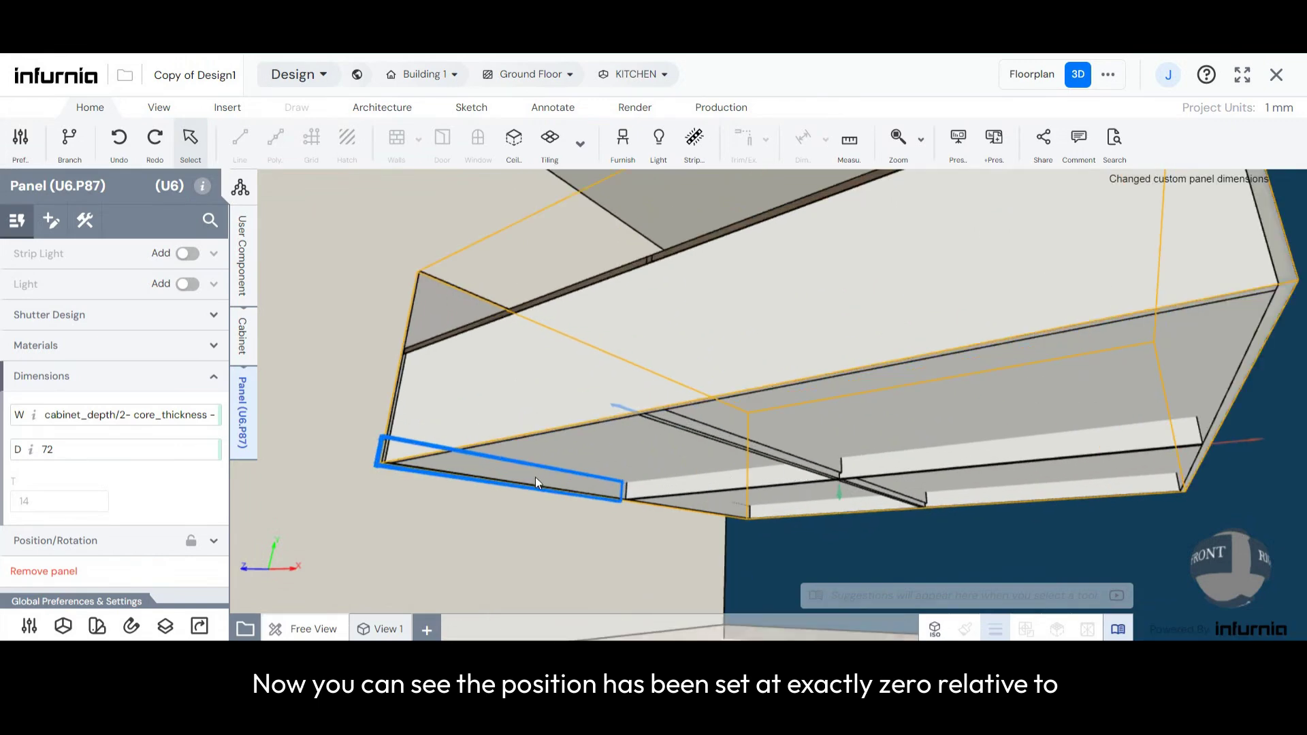
drag(418, 471, 537, 493)
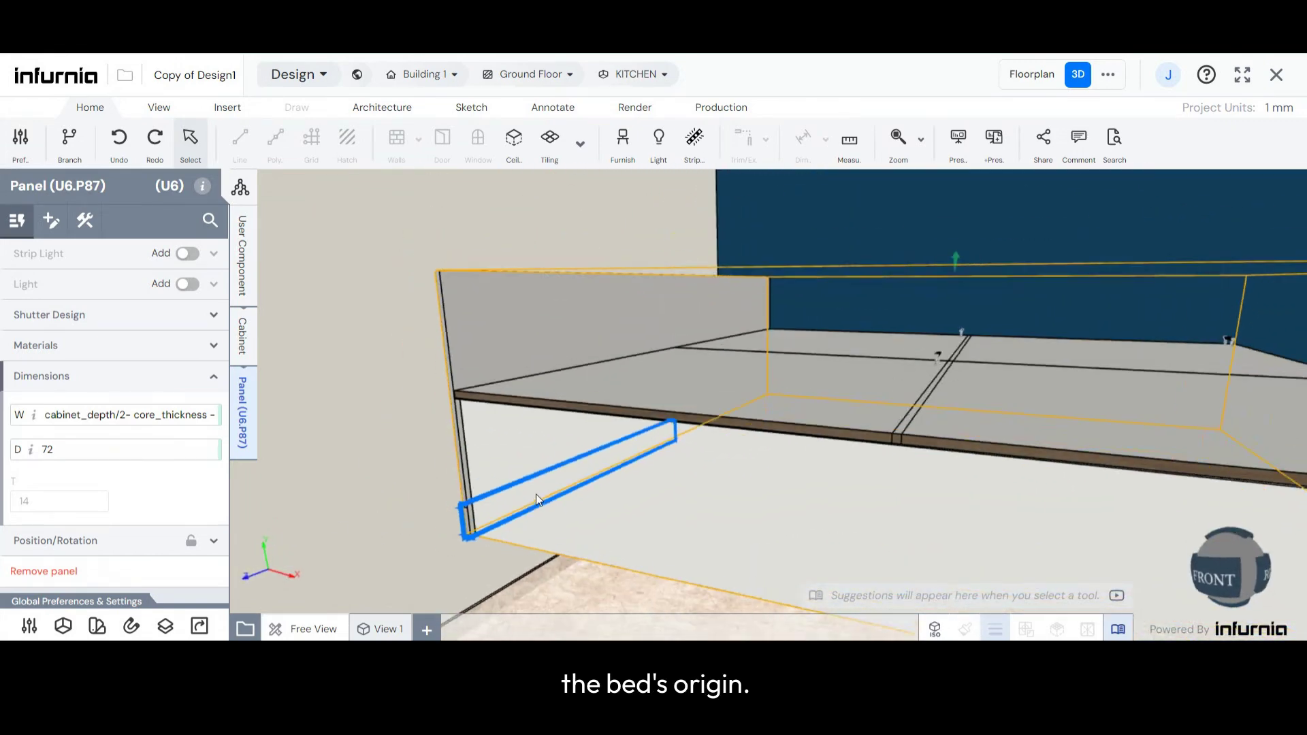
click(127, 541)
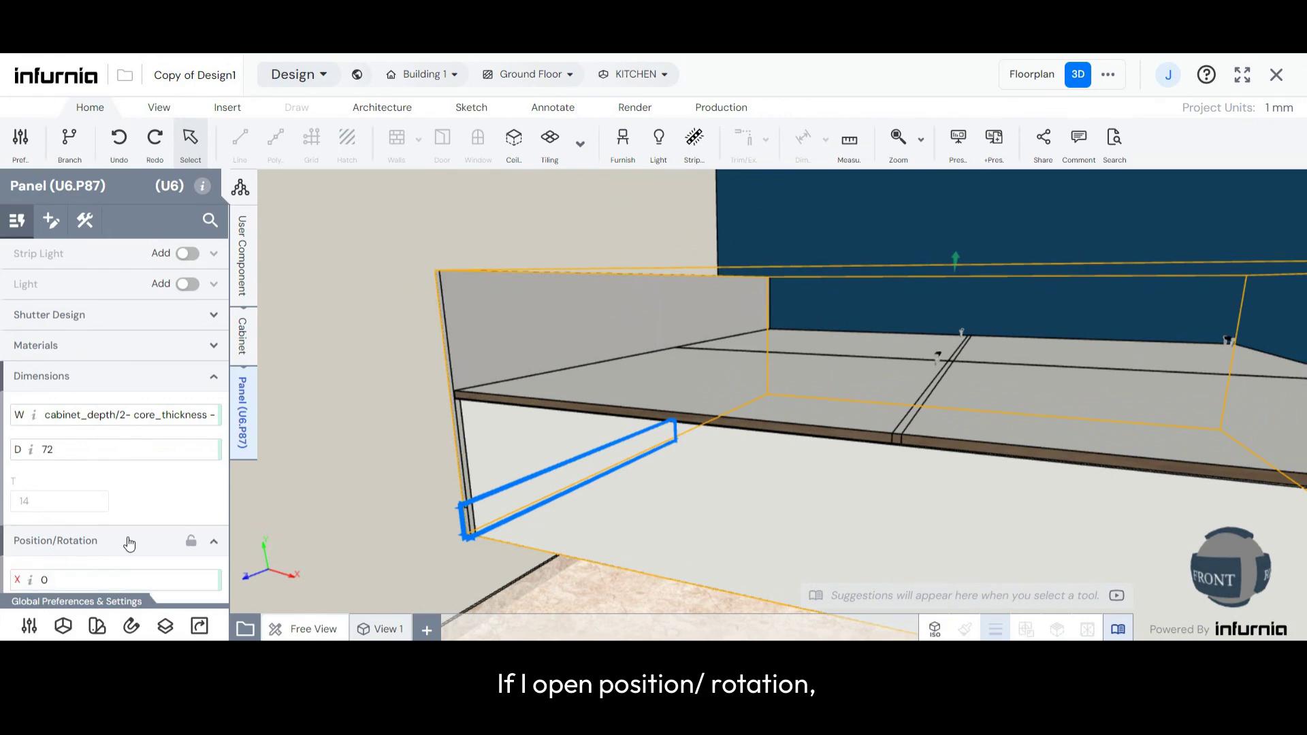
scroll(136, 480, down, 2)
scroll(137, 480, down, 1)
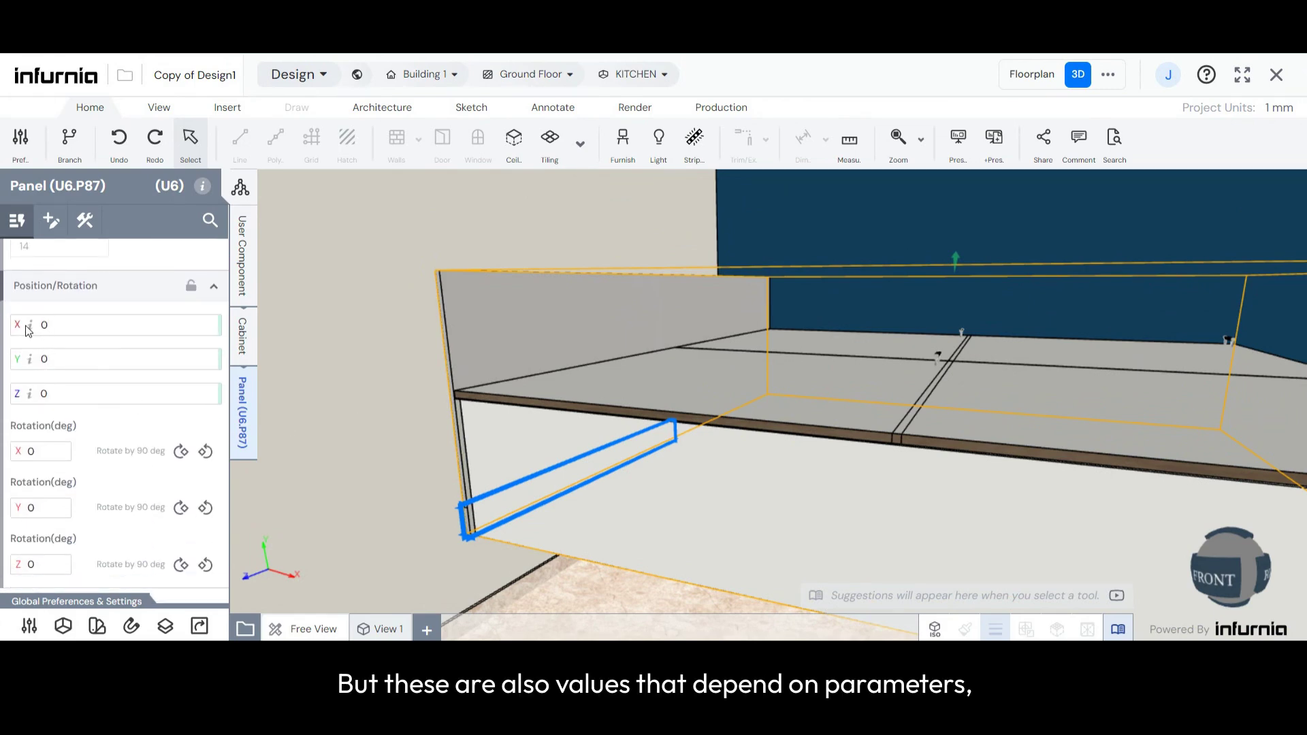
mouse_move(29, 350)
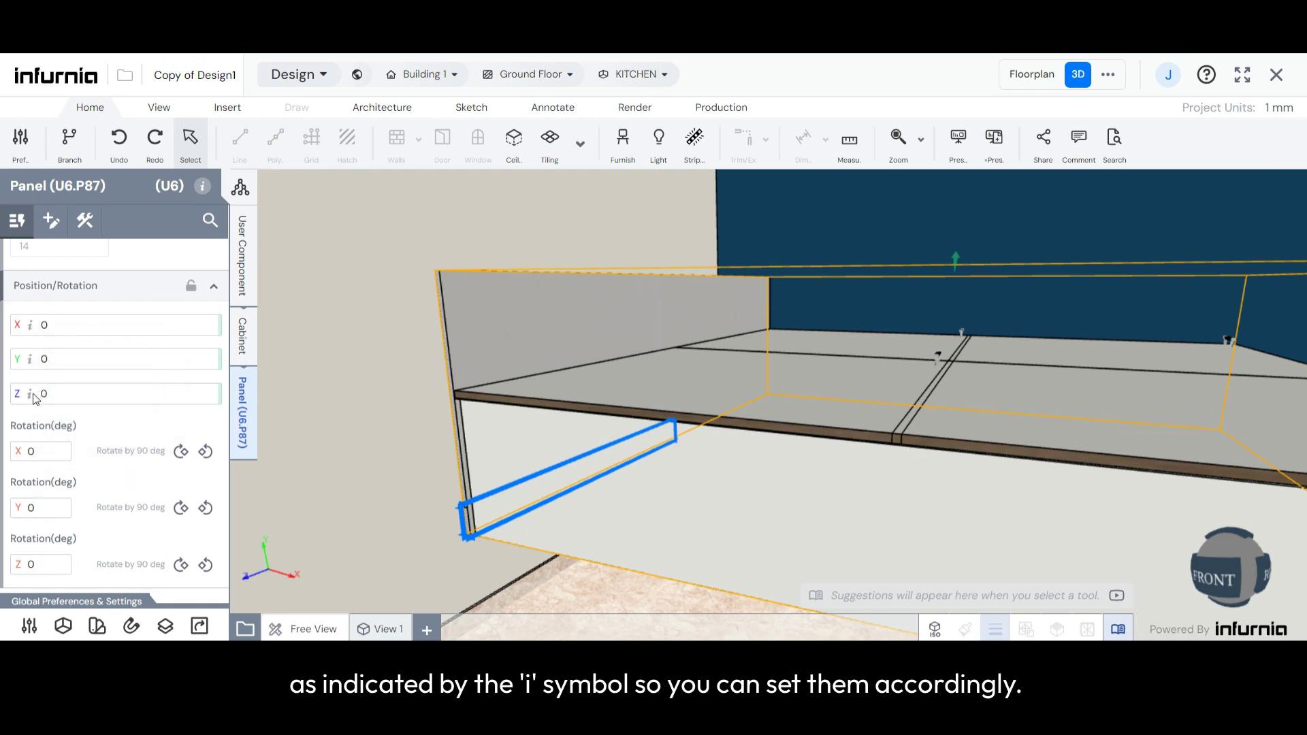
- Select the existing middle rail under the bed and check its X, Y and Z position expressions
drag(459, 443, 611, 403)
scroll(620, 353, up, 2)
drag(620, 353, 623, 362)
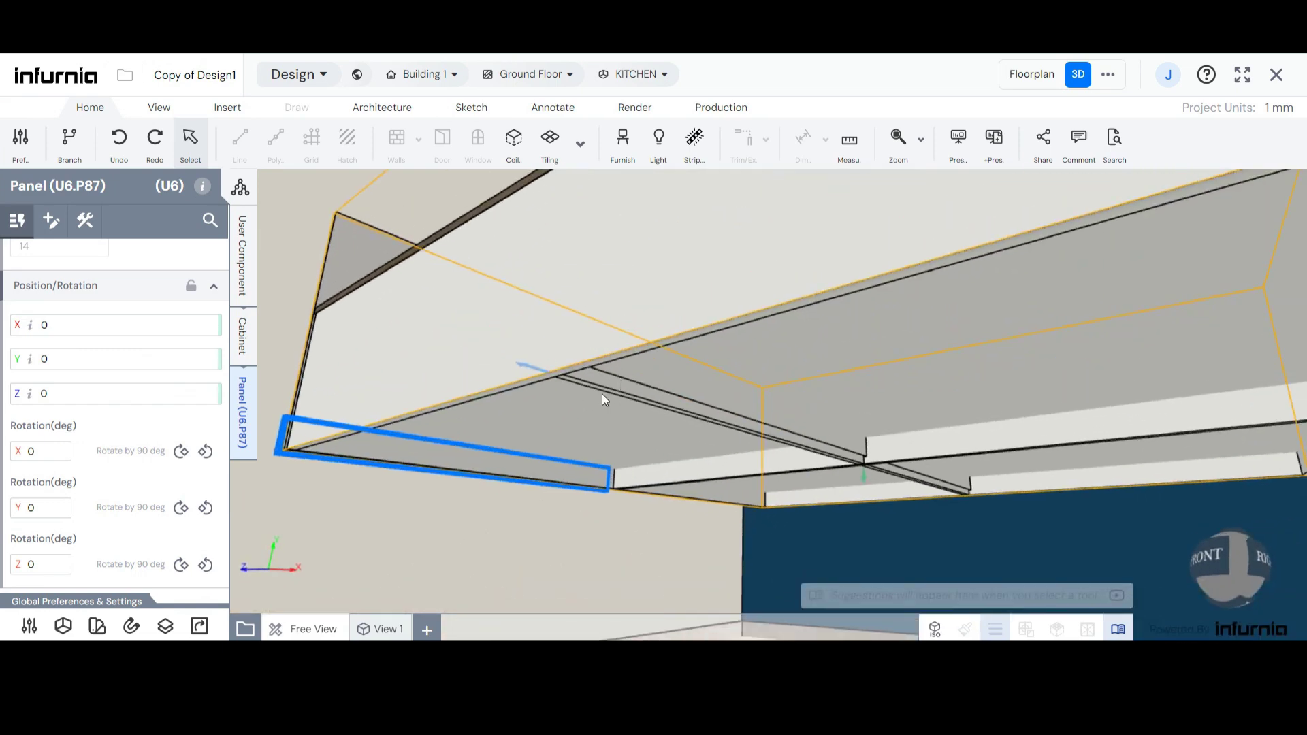
scroll(599, 381, up, 2)
click(598, 378)
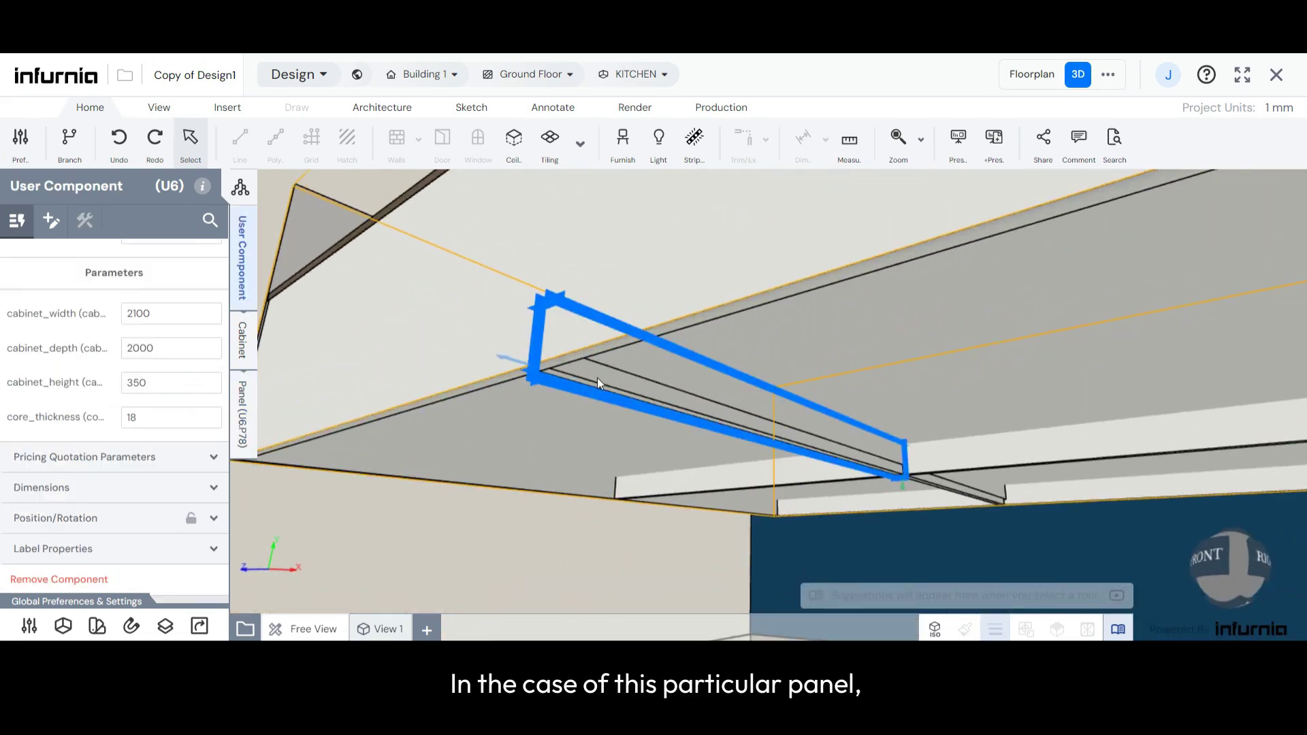
click(243, 411)
click(34, 412)
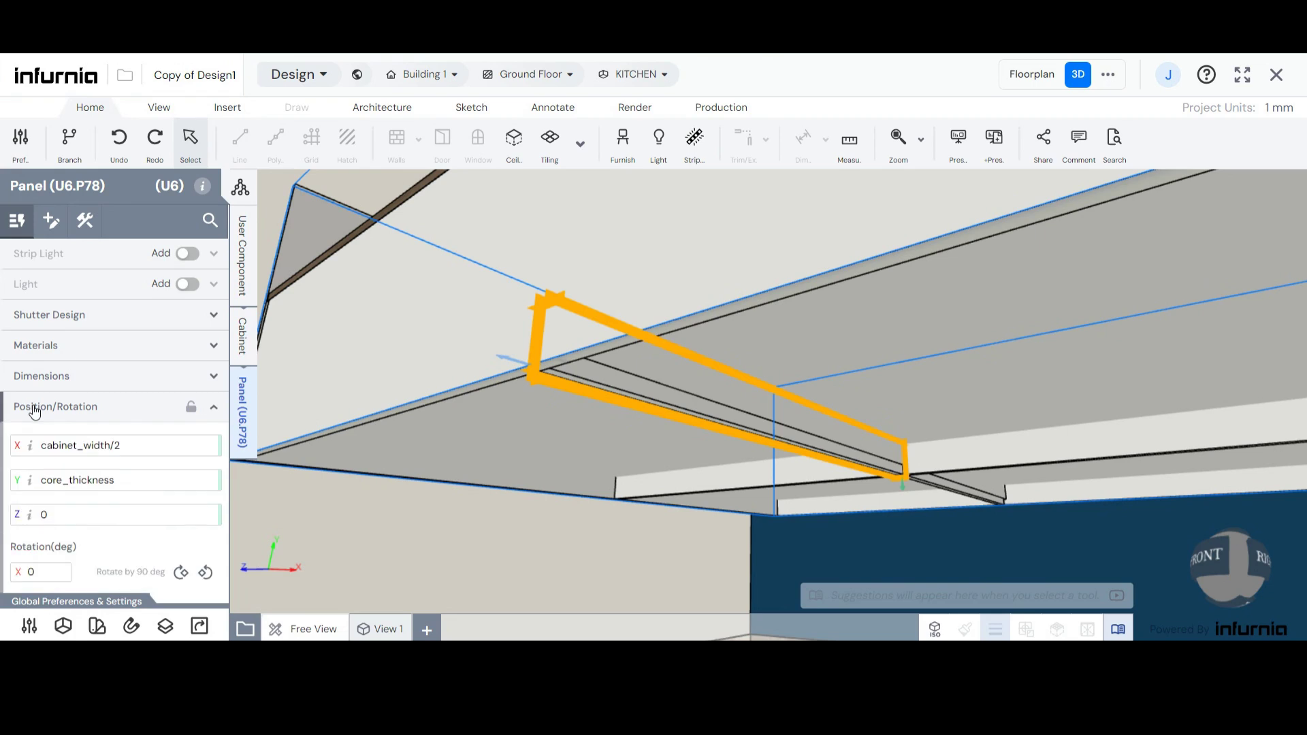
scroll(37, 419, down, 2)
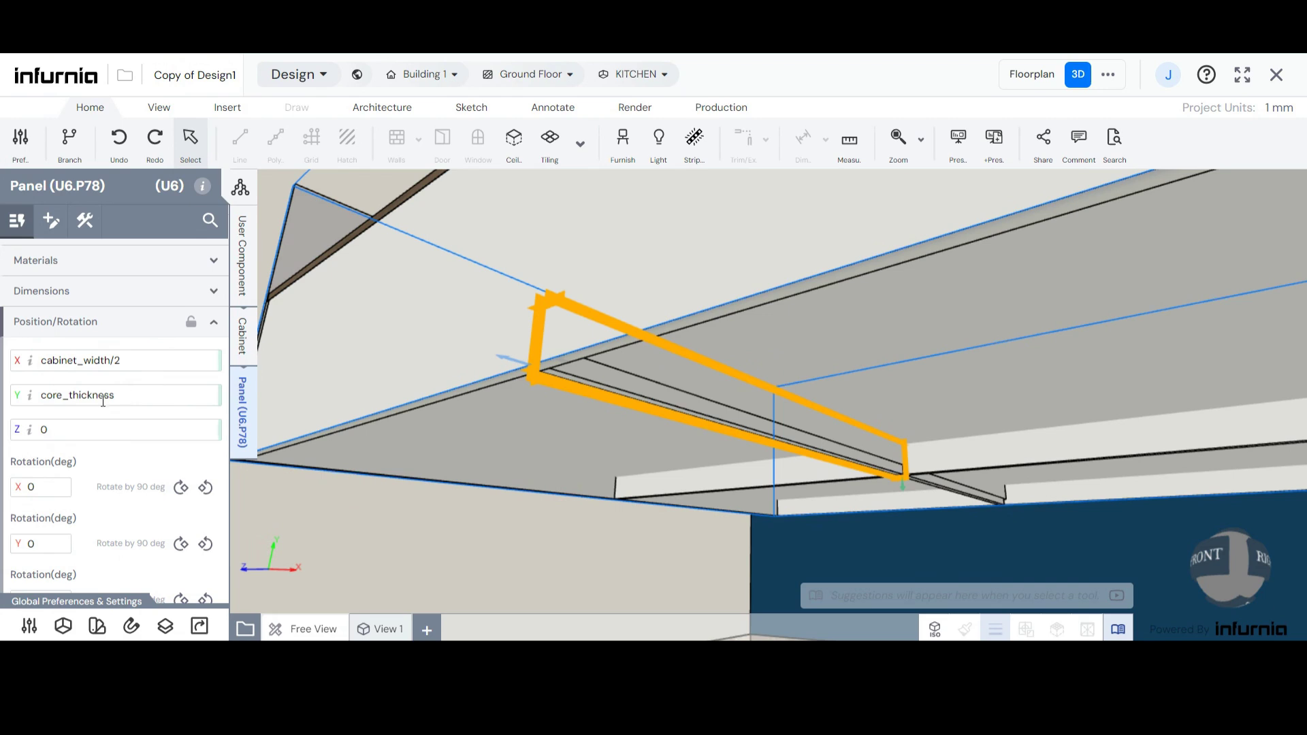
mouse_move(48, 397)
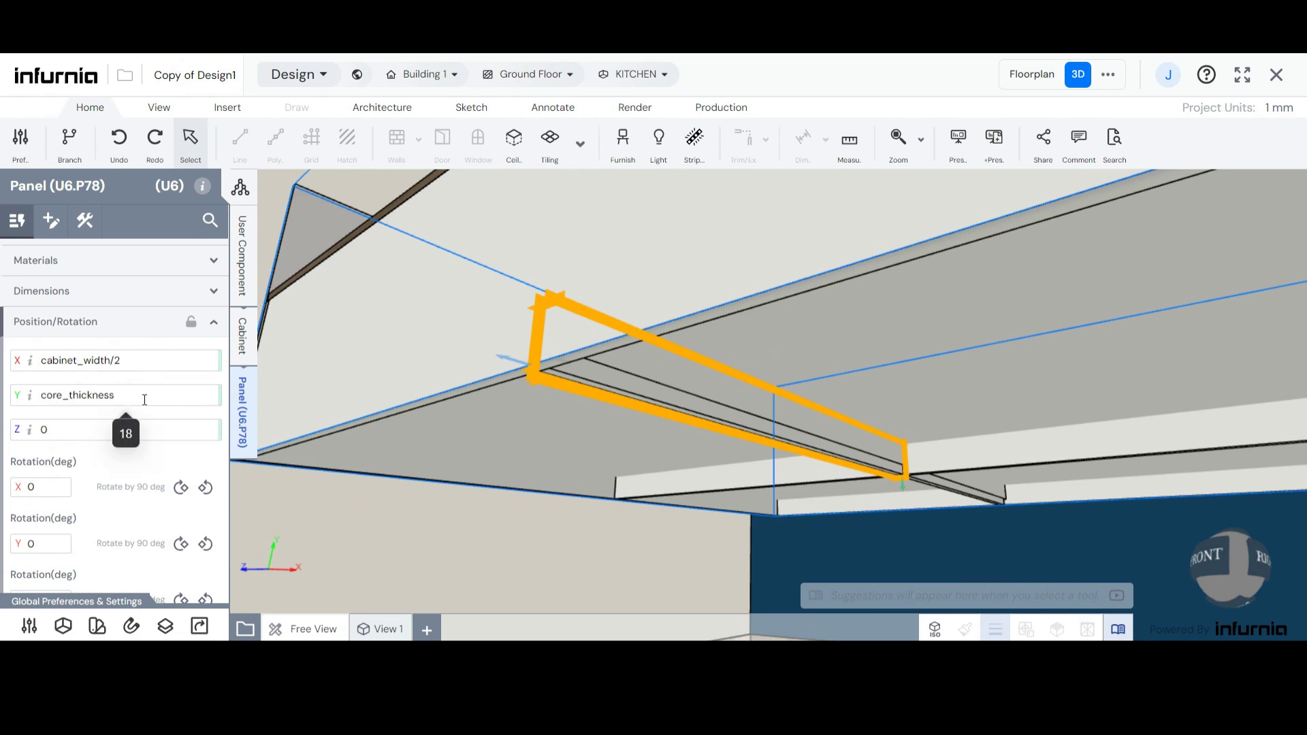
scroll(595, 386, down, 2)
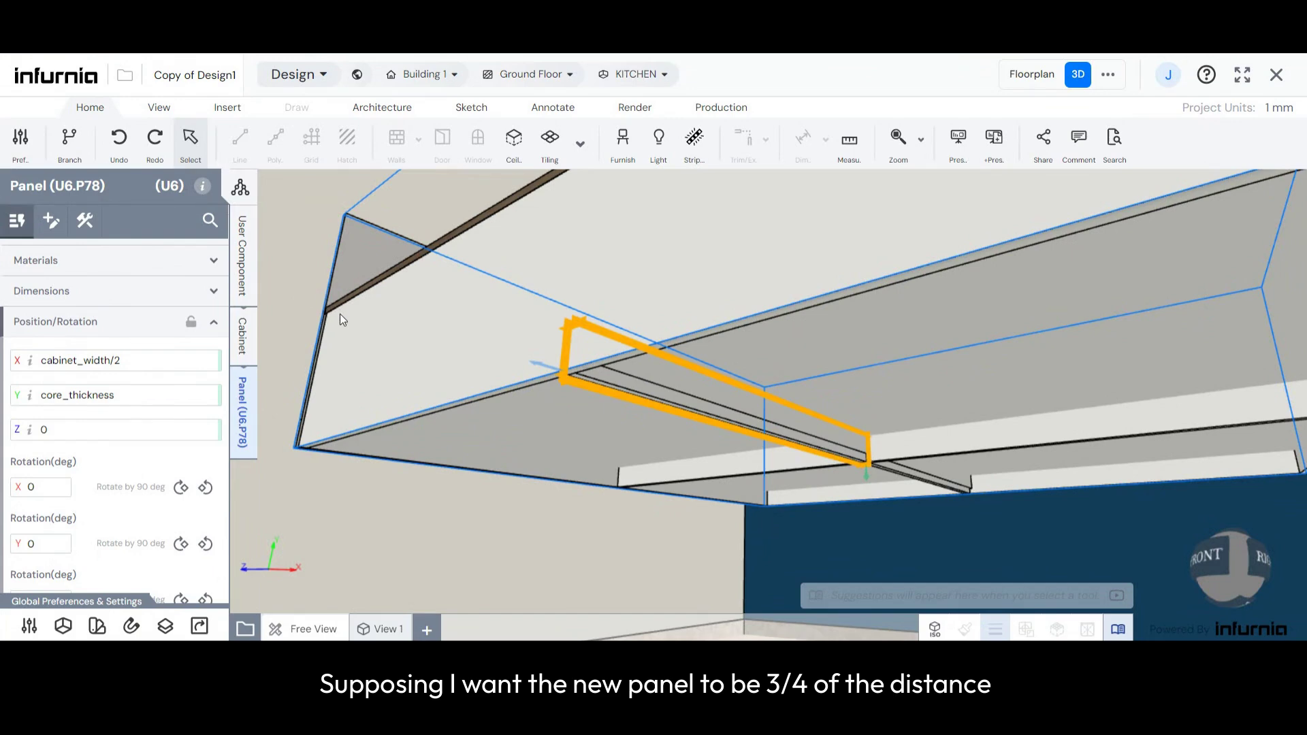
scroll(411, 392, down, 1)
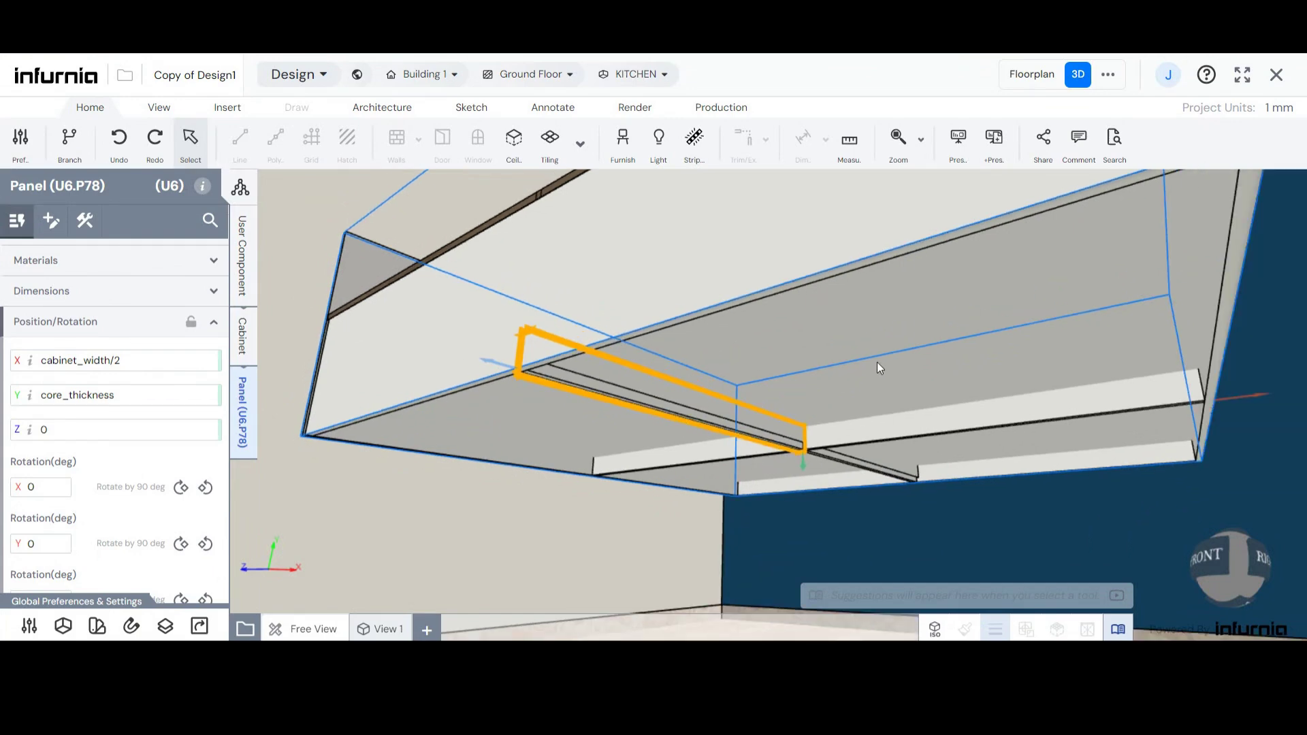
middle_drag(837, 357, 1024, 379)
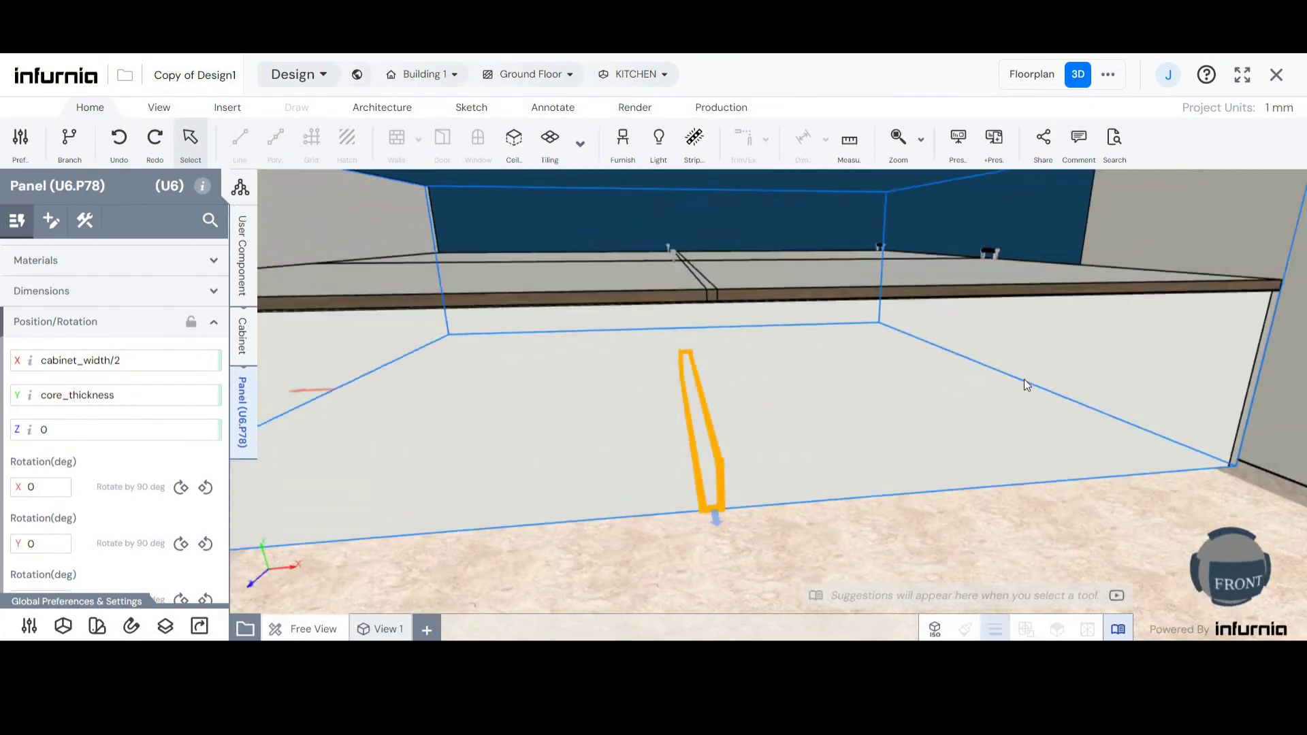
- Select the new bottom rail at the bed's side and set its X position to 3*(cabinet_width/4)
scroll(1170, 369, down, 5)
scroll(738, 371, up, 3)
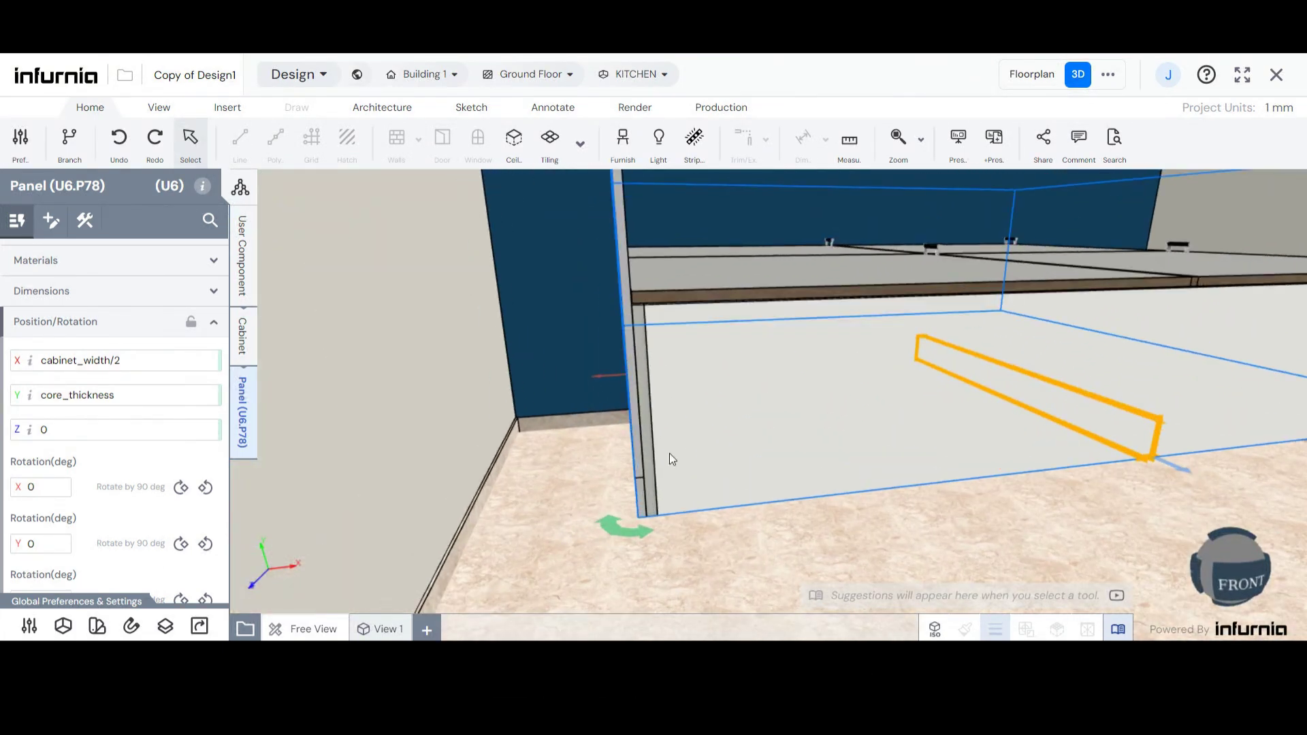
click(637, 488)
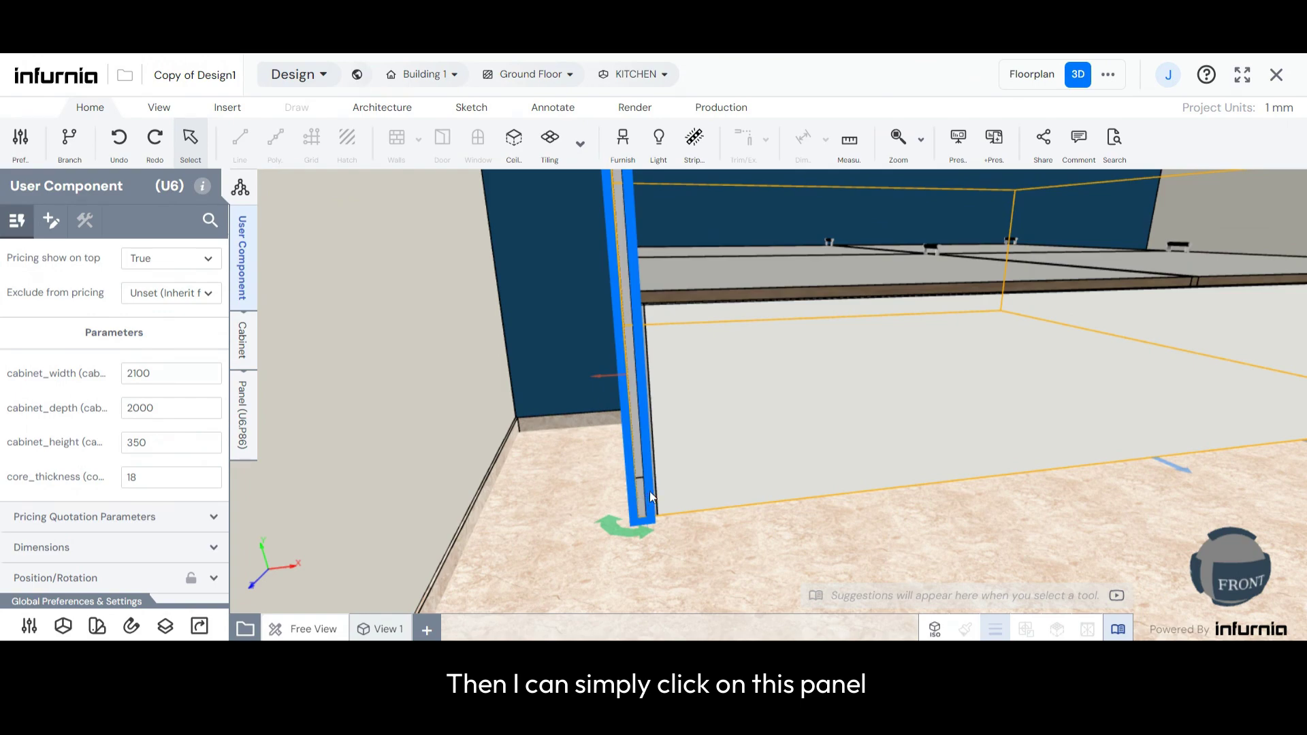
middle_drag(642, 496, 734, 467)
click(758, 343)
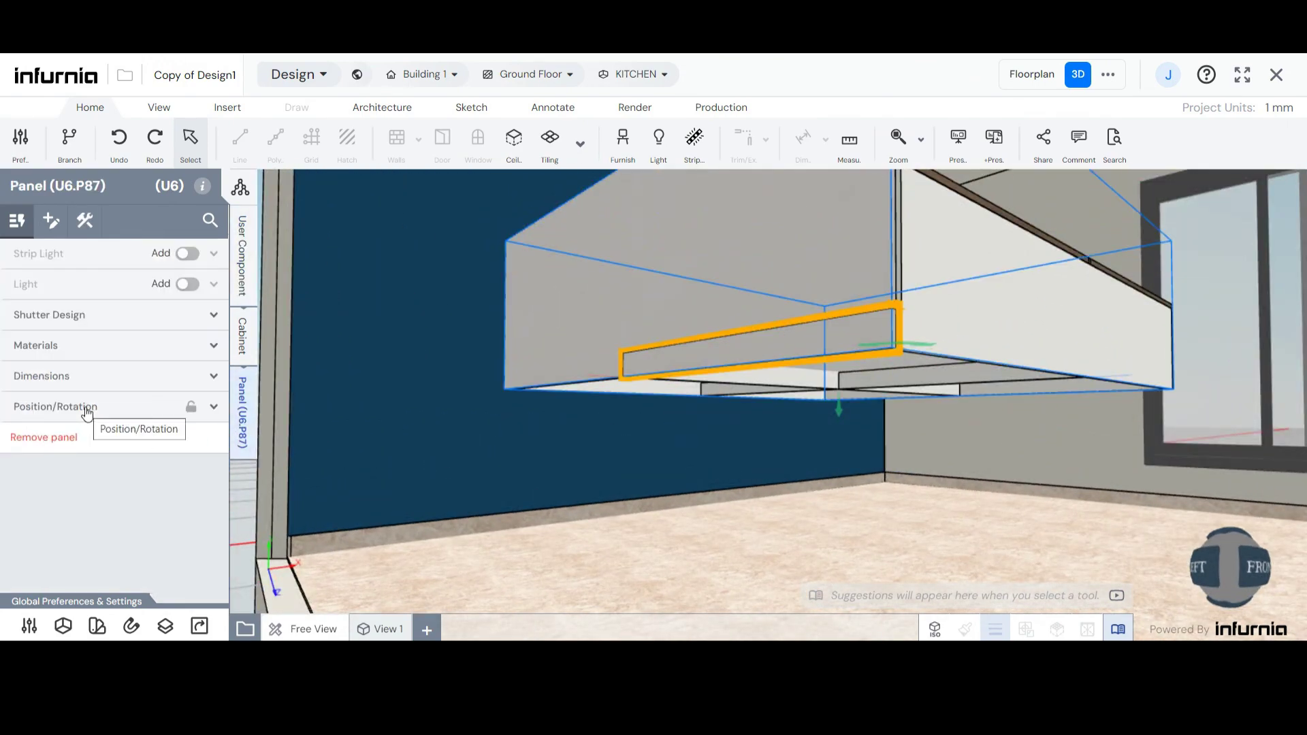
click(86, 411)
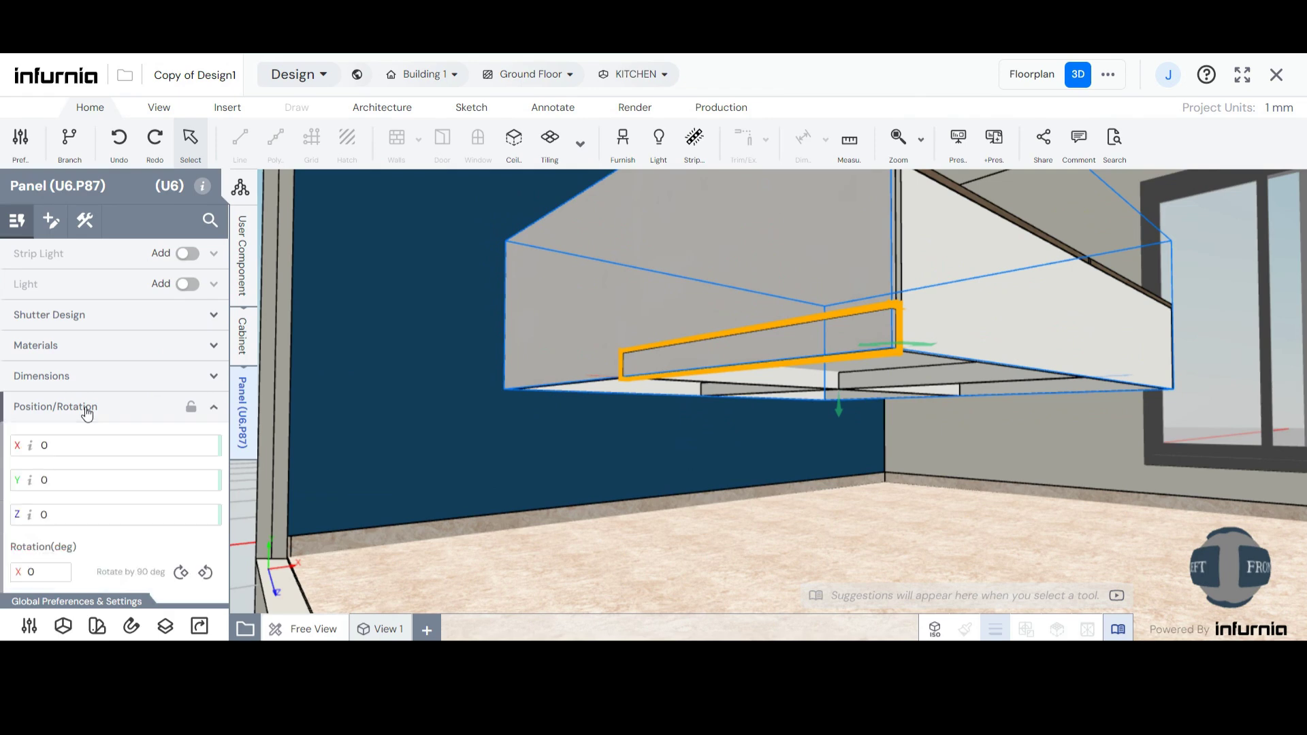
click(35, 450)
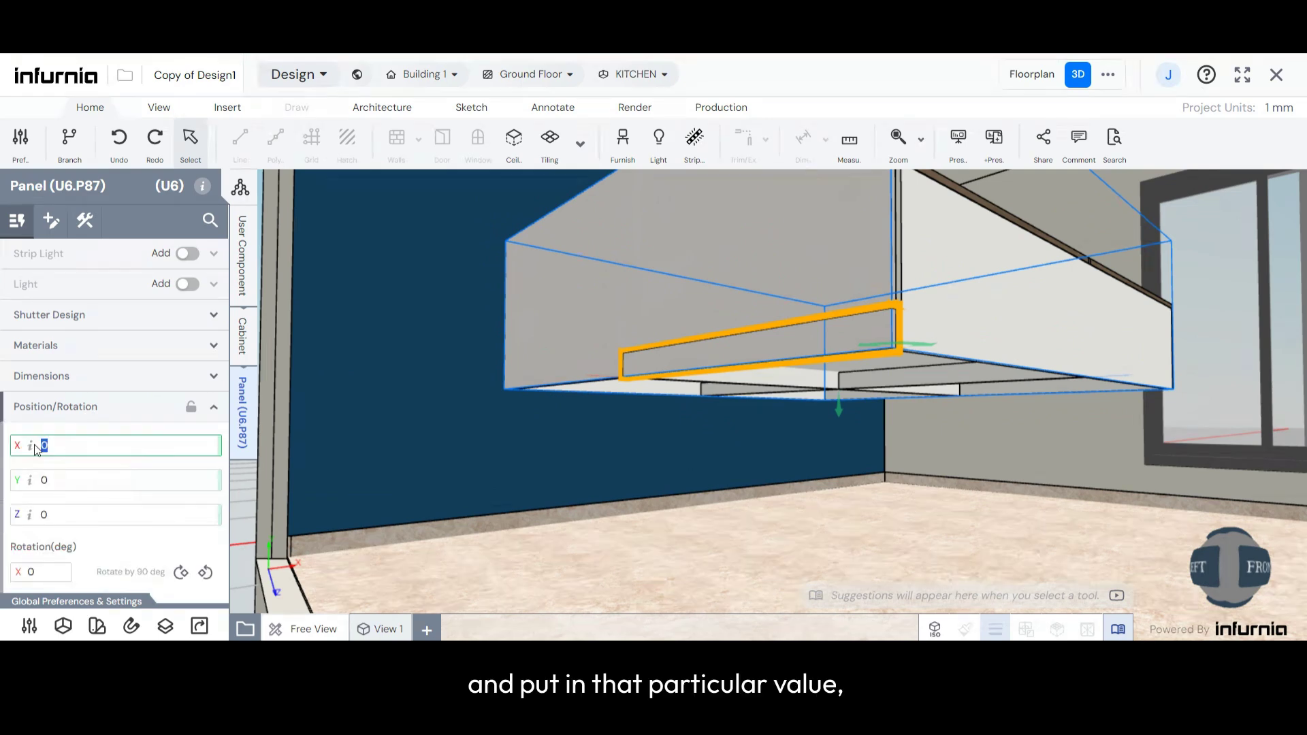
text(ca)
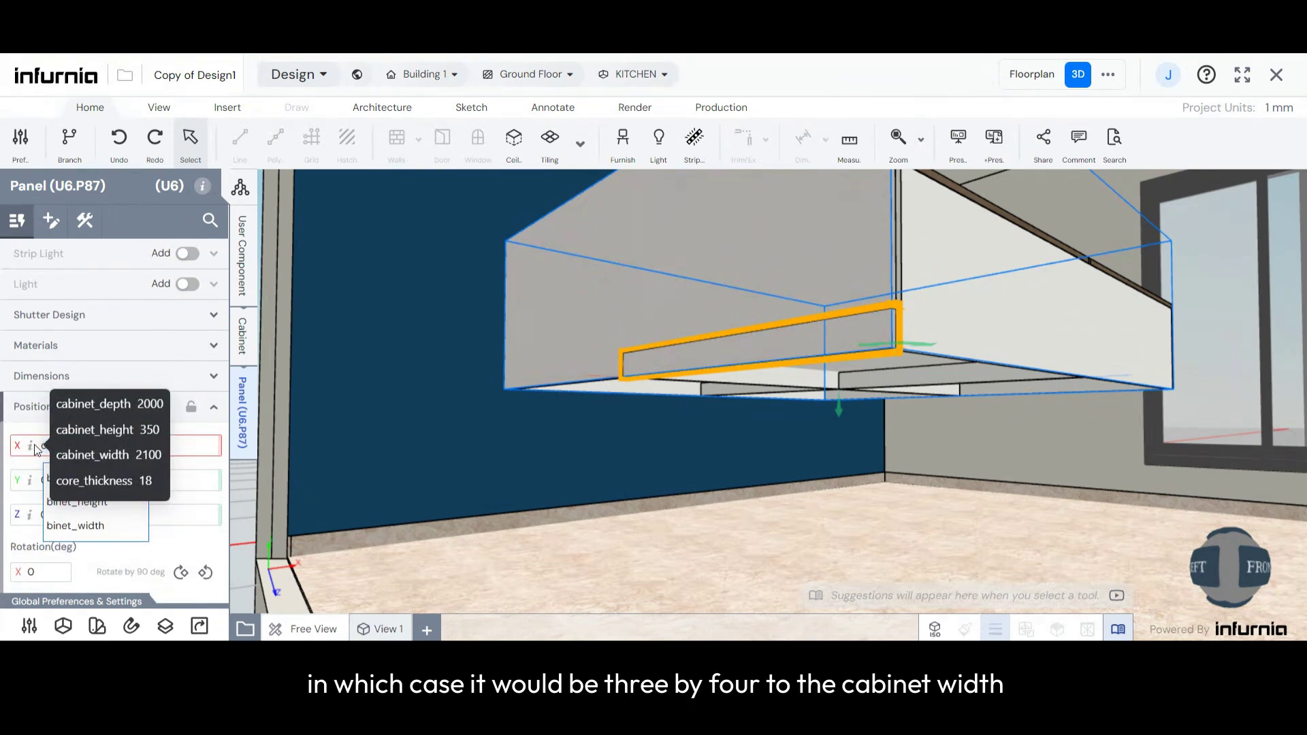
click(101, 526)
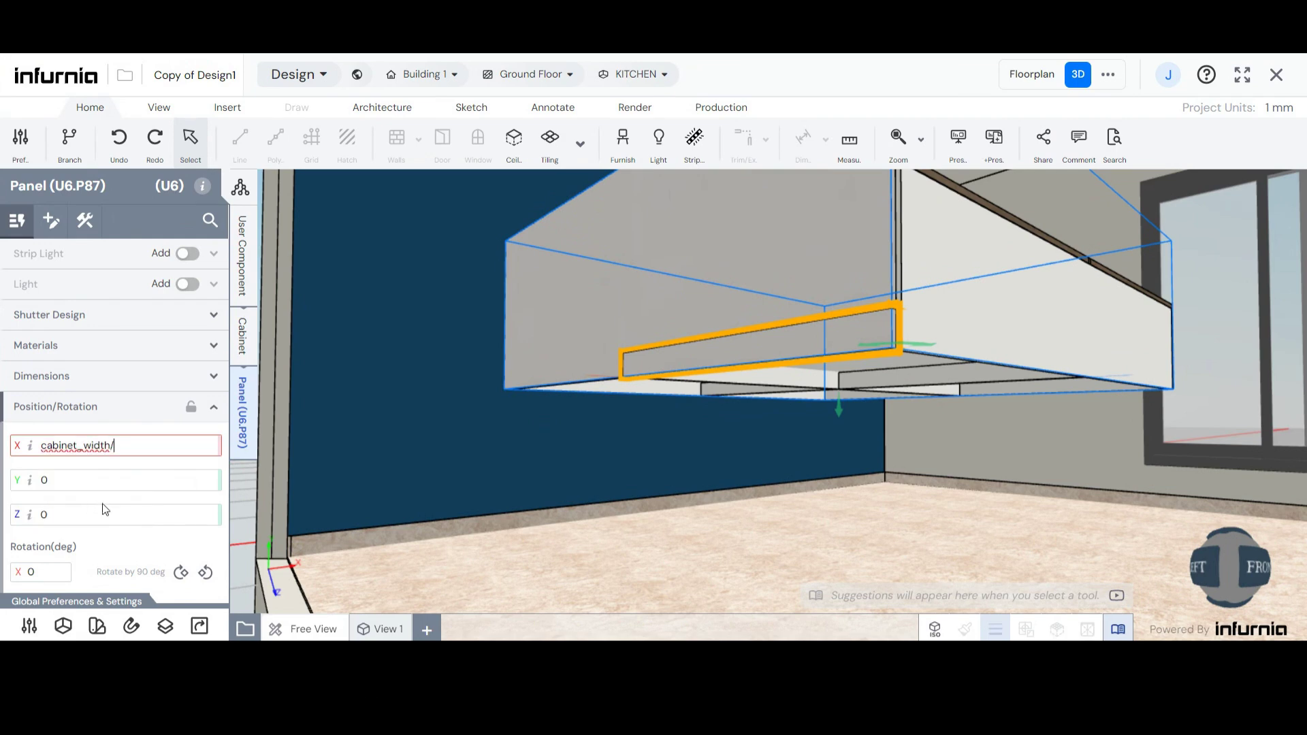
text(/4)
key(Left)
text((3*)
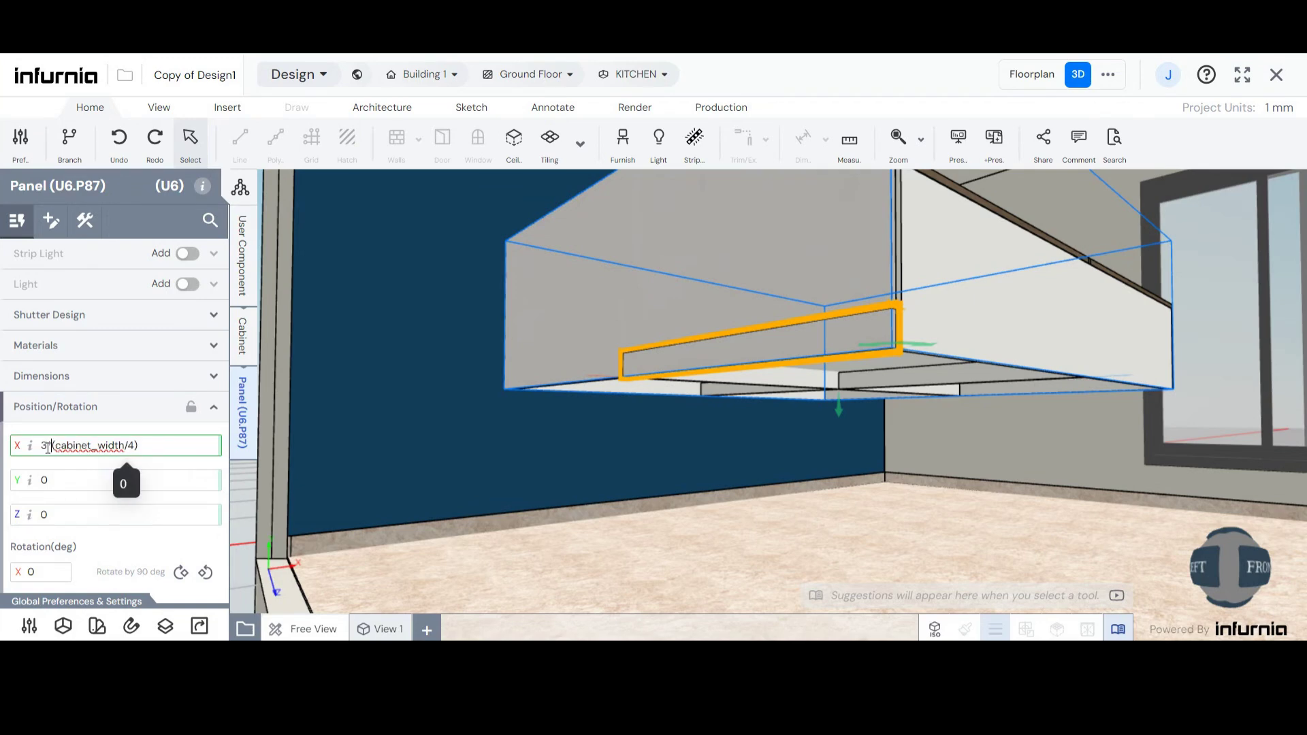
key(Return)
- Set the new bottom rail's Y position to core_thickness
middle_drag(1155, 399, 1041, 317)
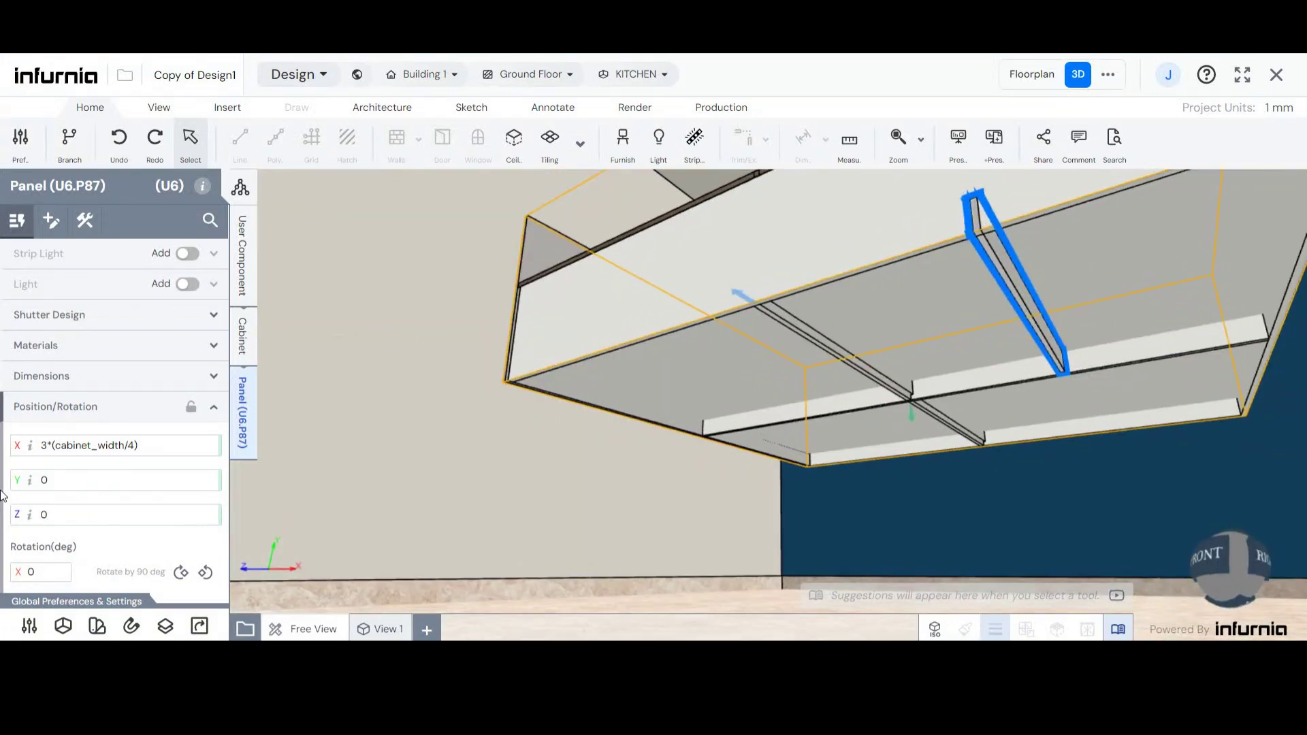
click(61, 480)
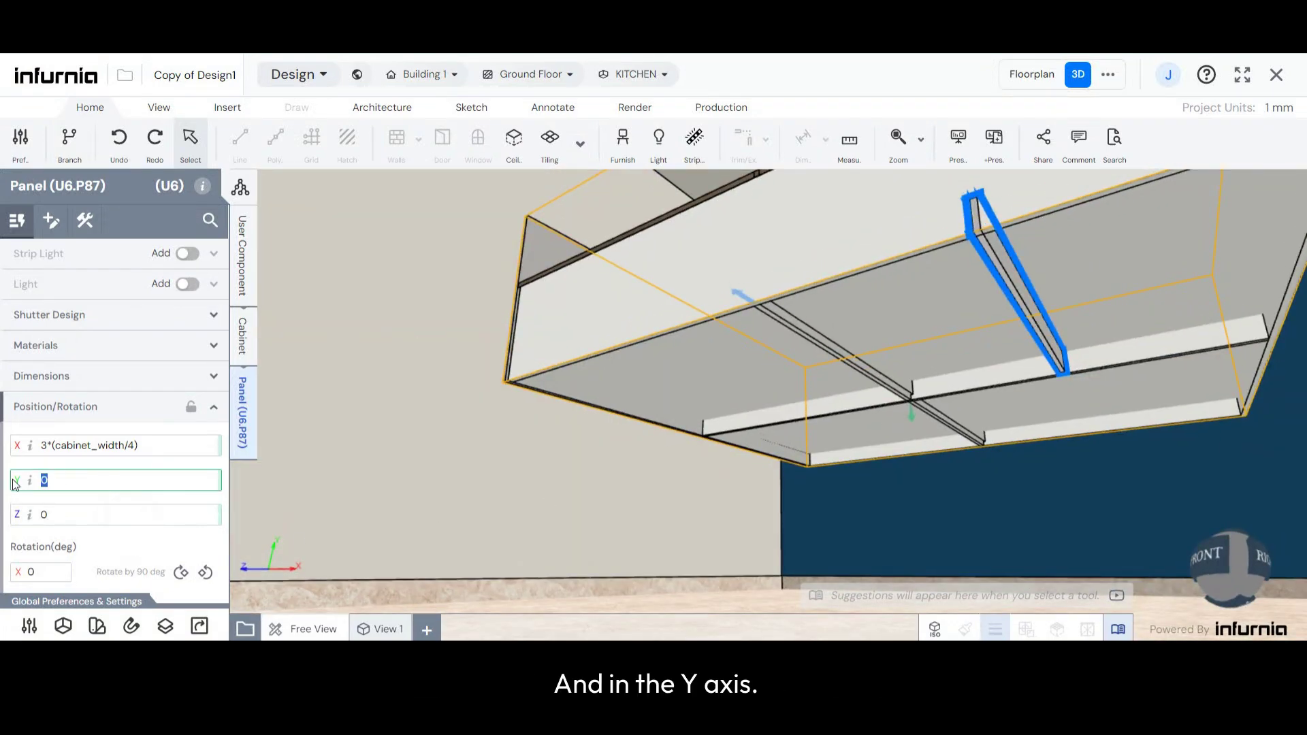
text(co)
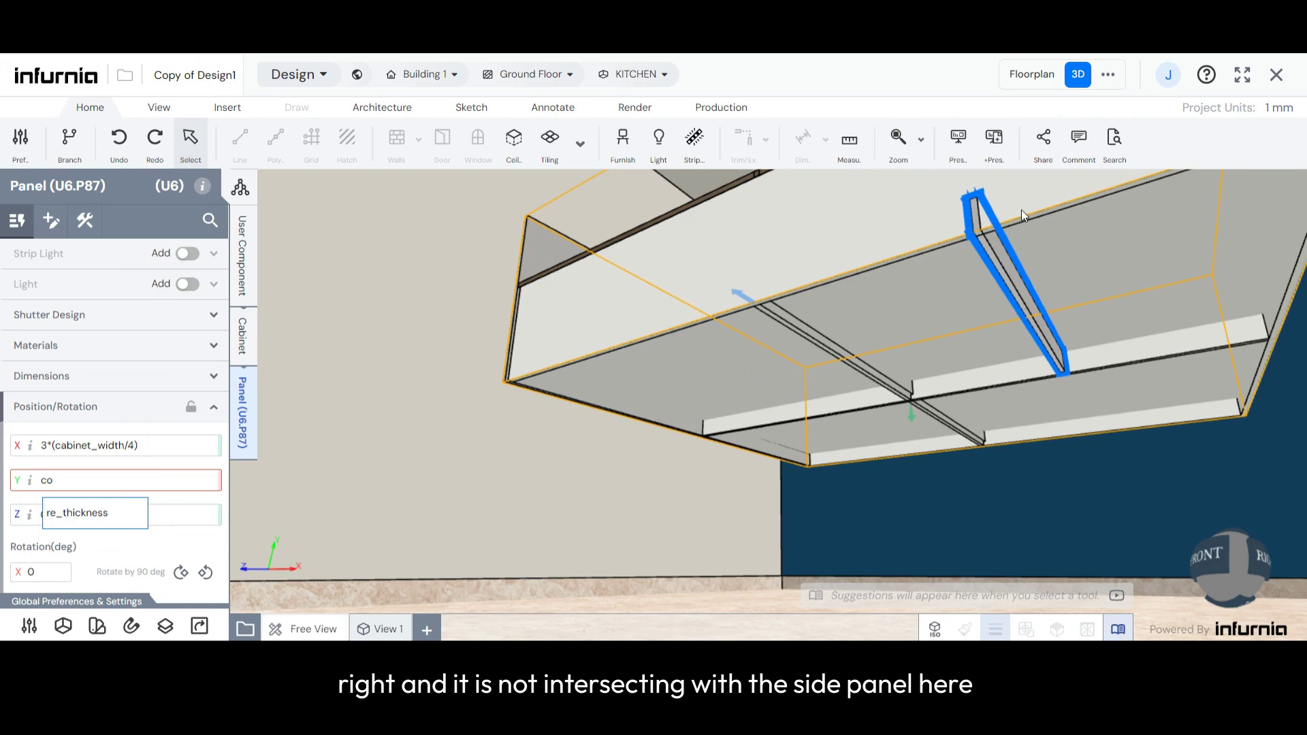
click(82, 512)
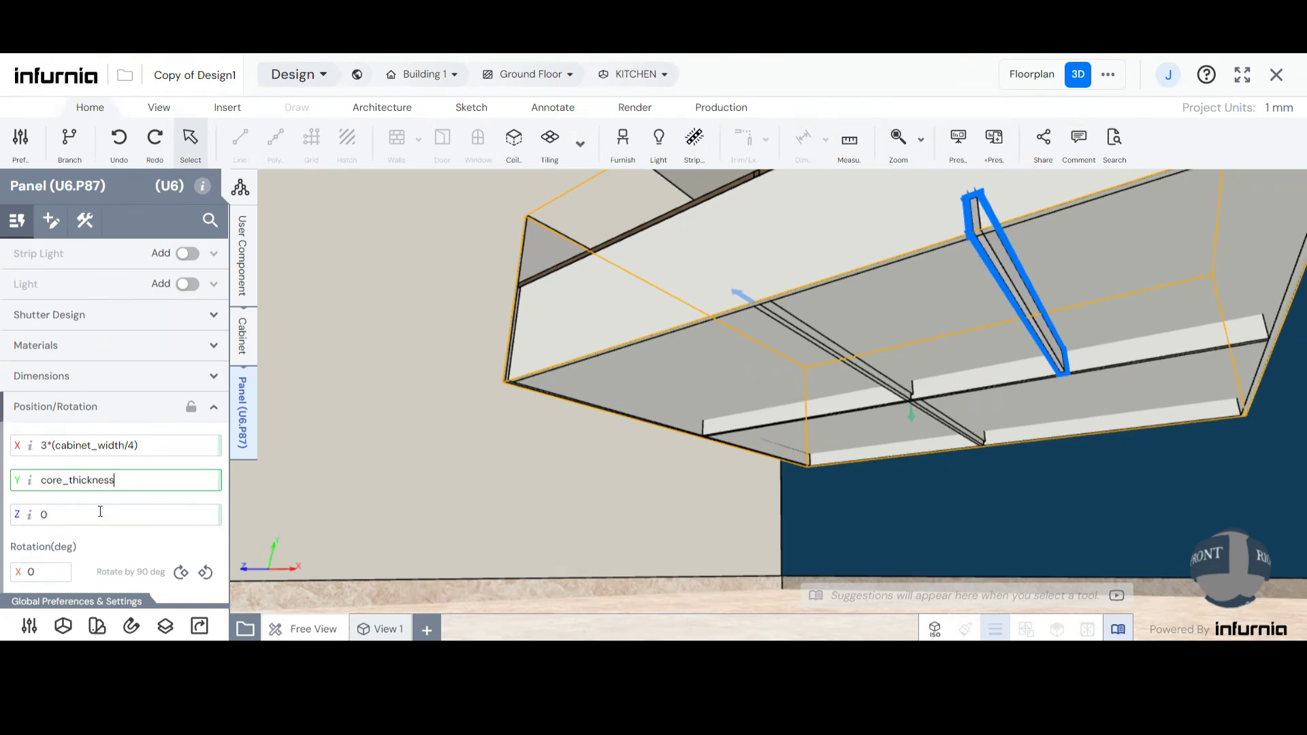
click(819, 501)
- Examine the repositioned rail from below the bed and from the front
middle_drag(1061, 319, 1089, 319)
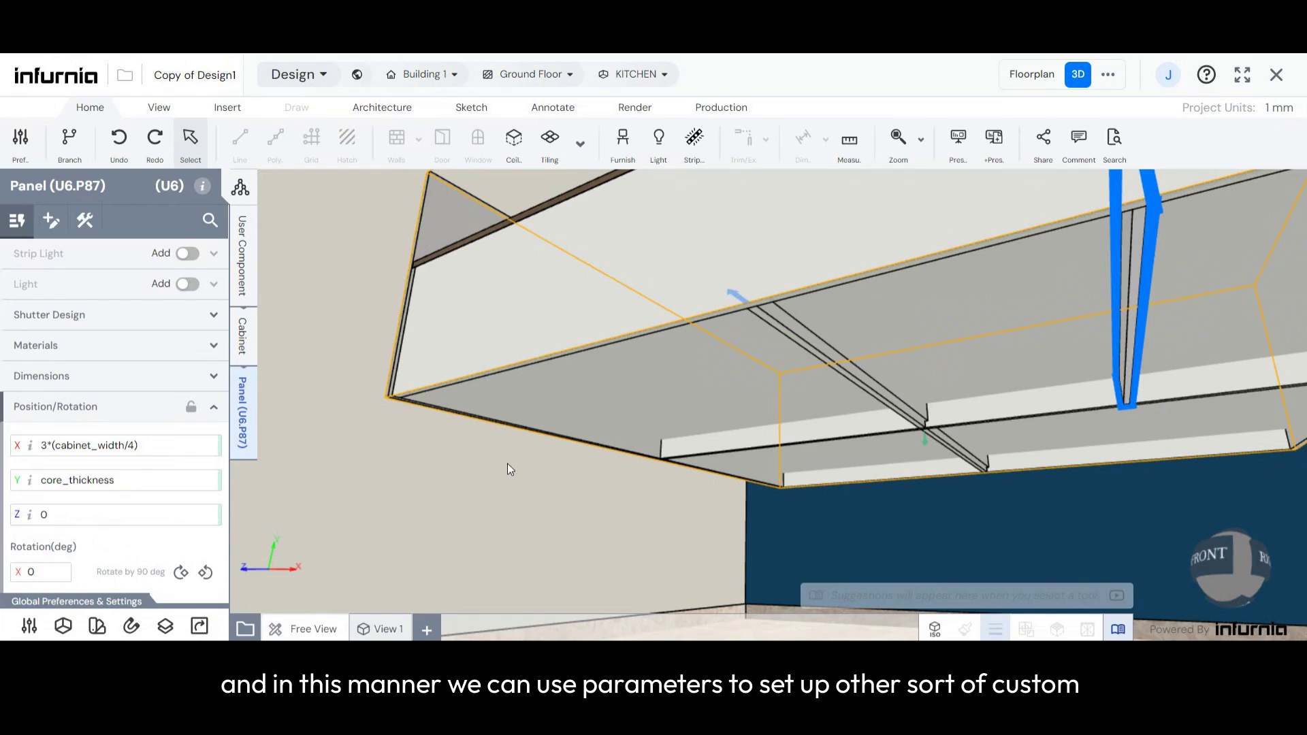
middle_drag(508, 464, 606, 442)
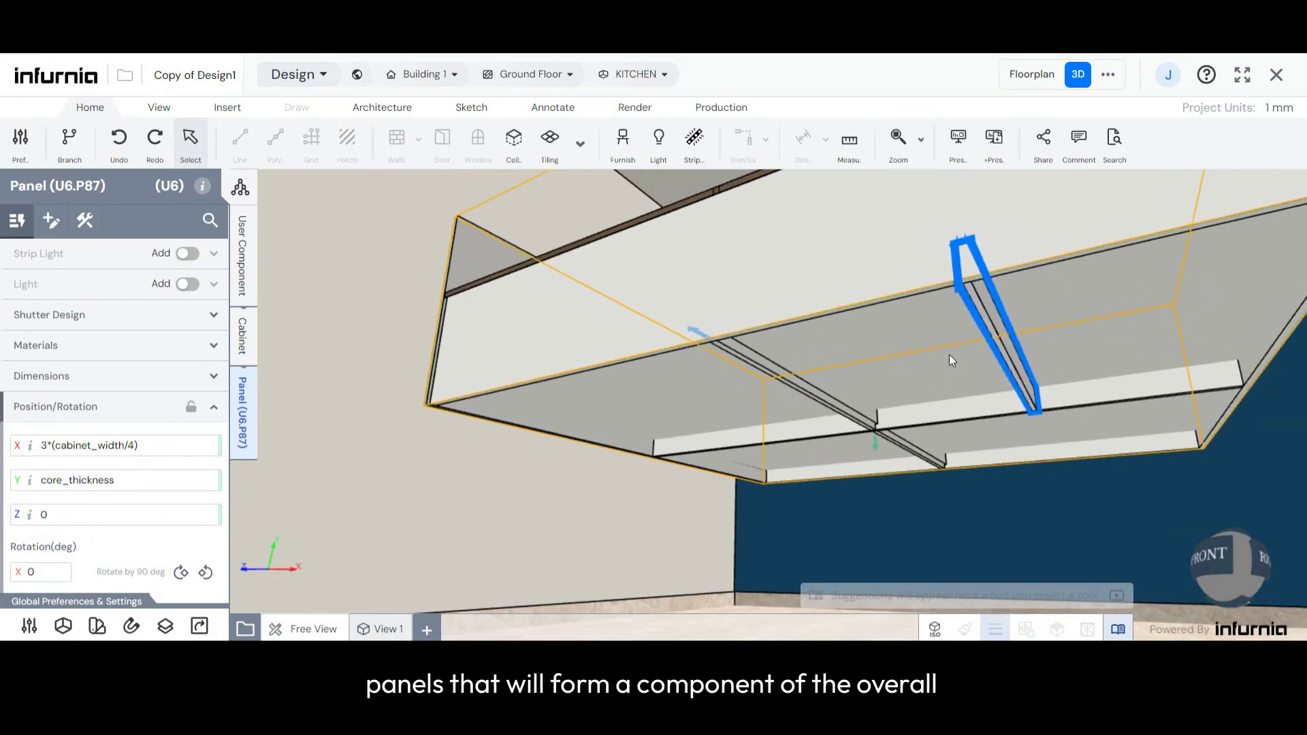
middle_drag(950, 358, 954, 406)
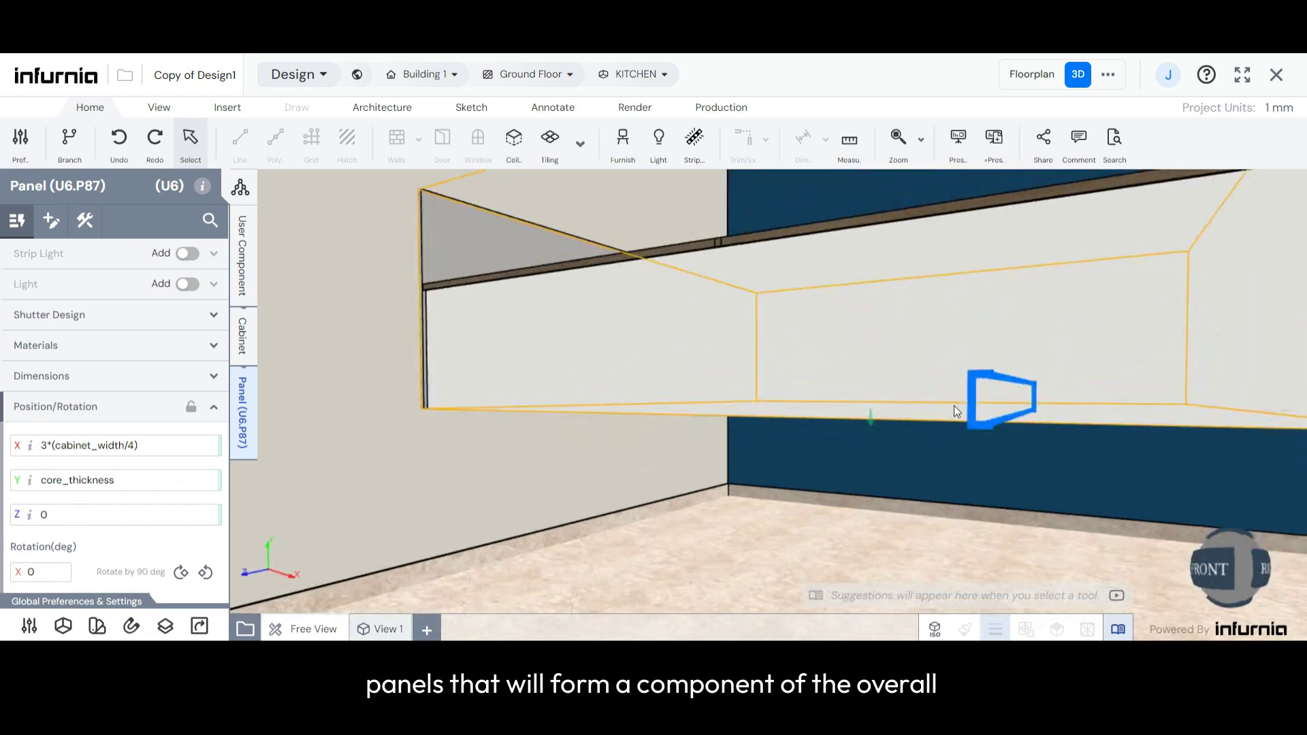
scroll(947, 361, down, 3)
middle_drag(945, 357, 958, 428)
scroll(962, 355, down, 4)
scroll(975, 350, up, 3)
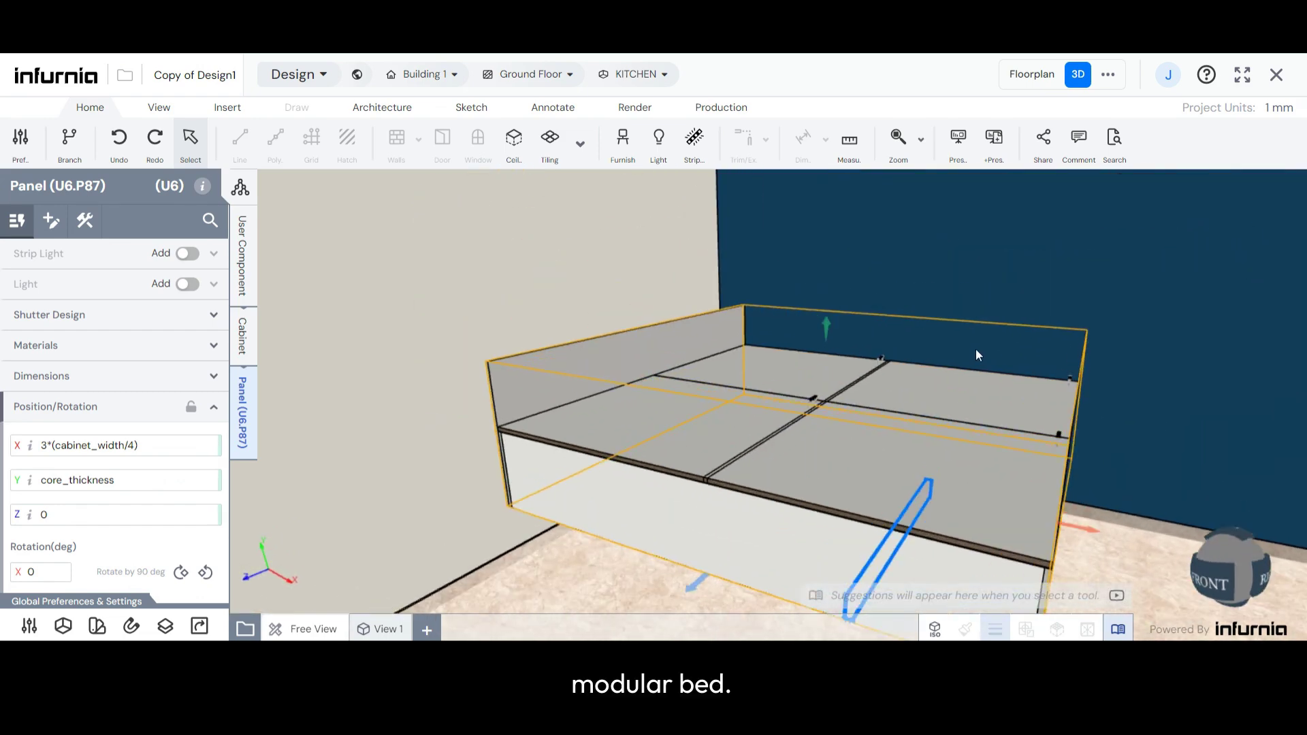